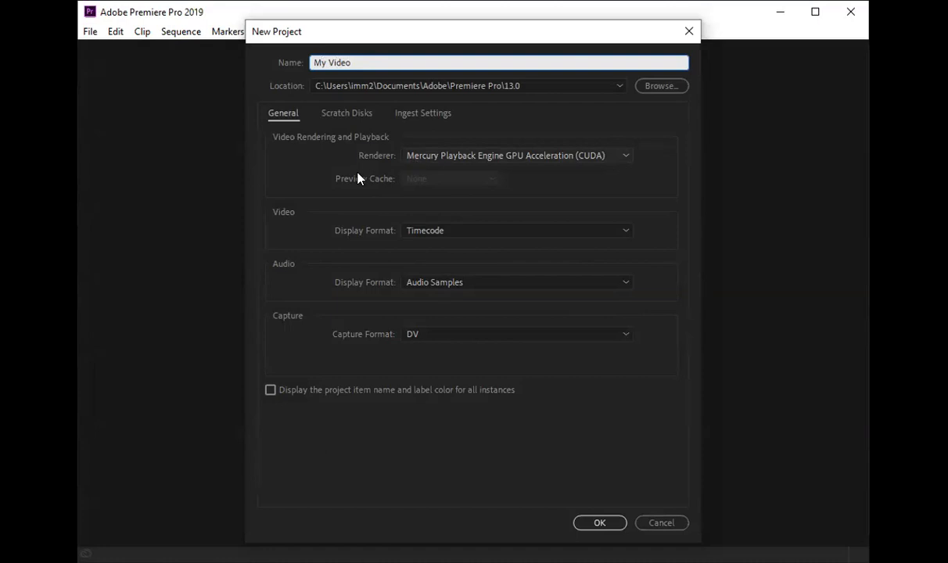
Step: Set the renderer to Mercury Playback Engine Software Only and create the project named My Video
left_click(360, 178)
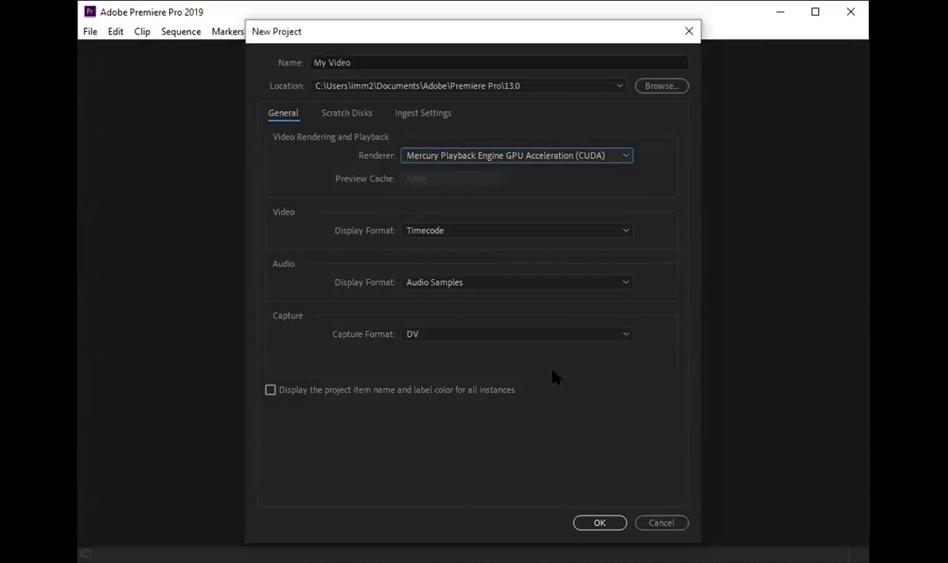
left_click(609, 157)
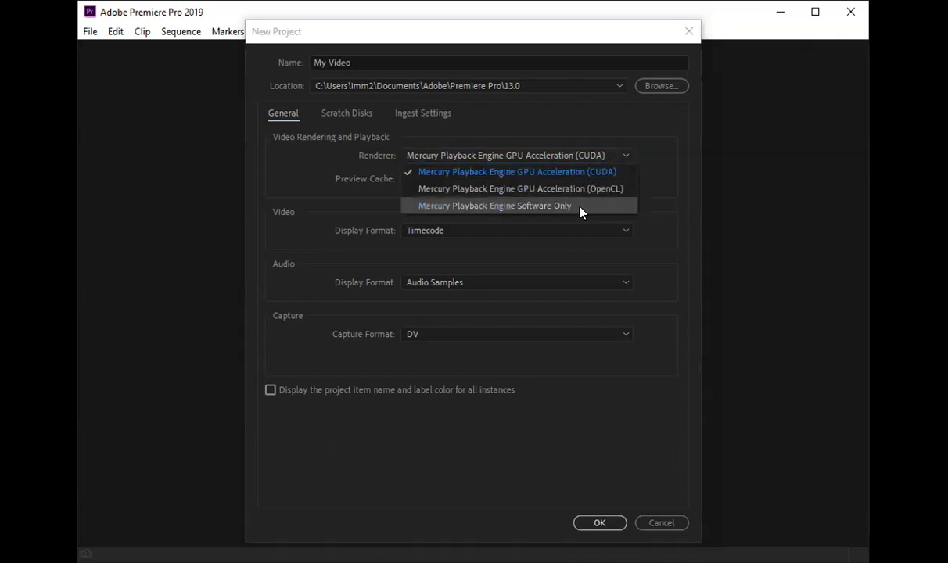
left_click(580, 209)
left_click(556, 156)
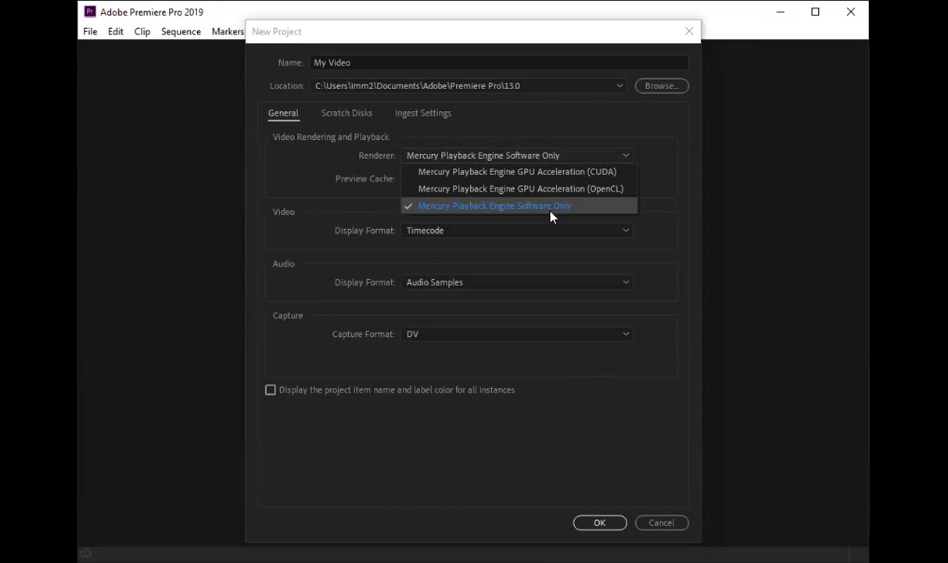
left_click(549, 209)
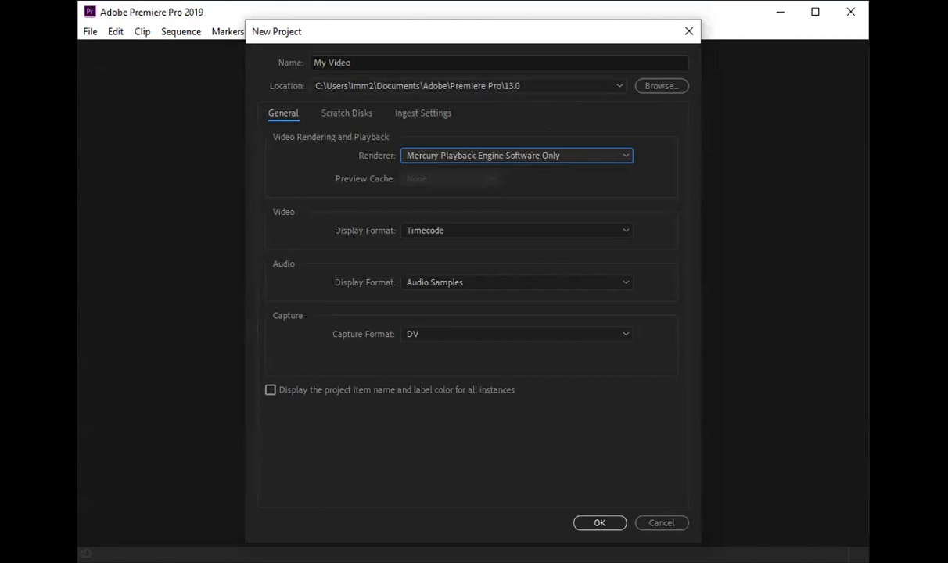
left_click(584, 523)
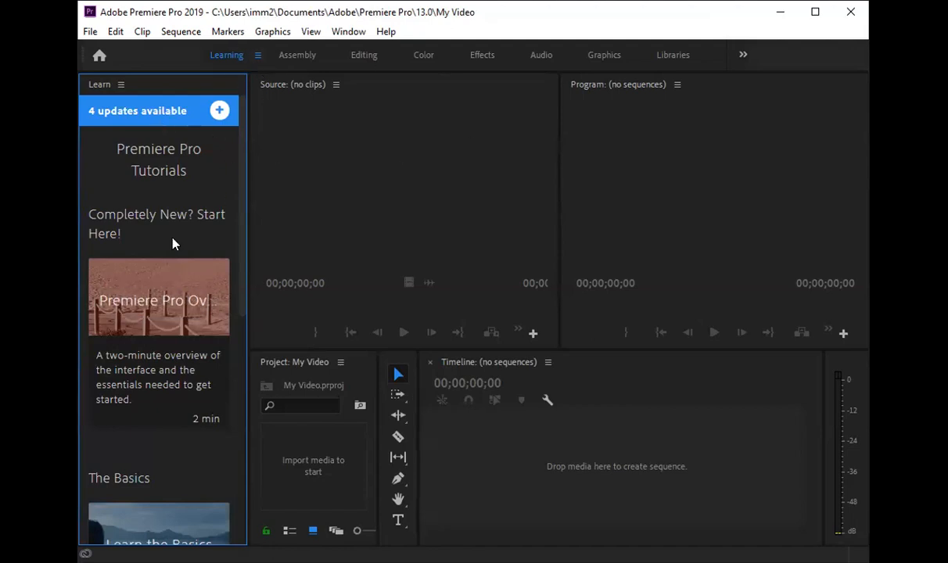
Step: Look through the available Premiere Pro tutorials, from the overview to the Skills and Projects section
scroll(174, 243, "down", 5)
scroll(174, 243, "down", 4)
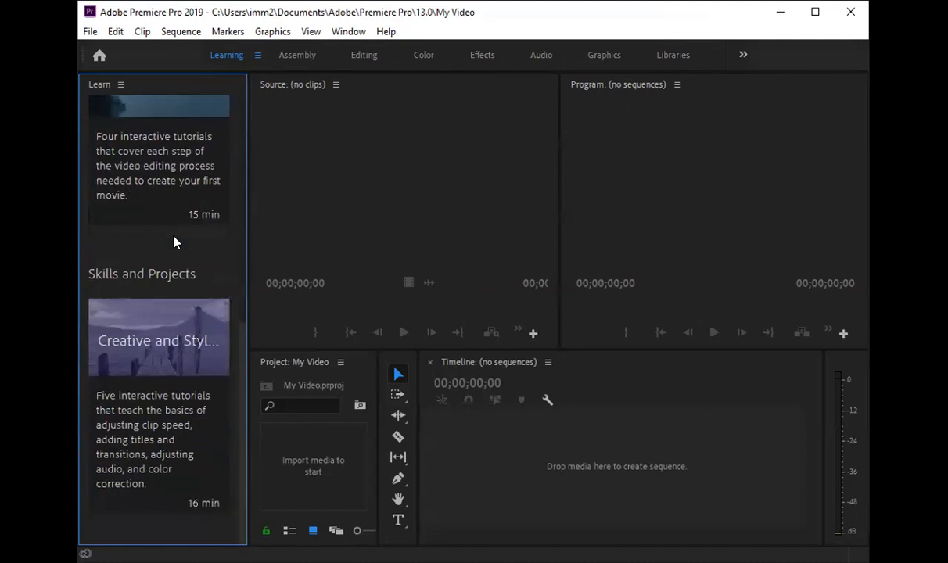
scroll(174, 243, "up", 10)
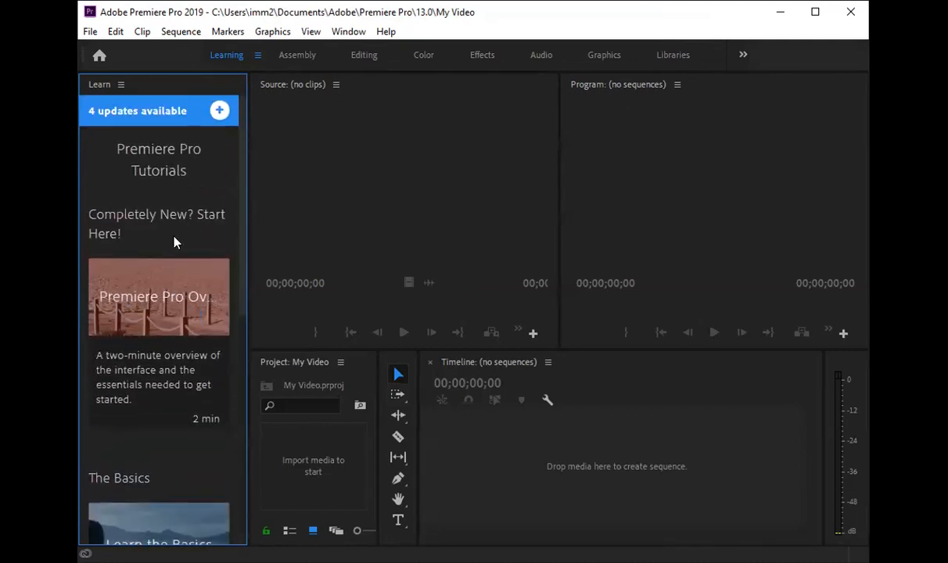
scroll(191, 250, "down", 6)
scroll(190, 281, "down", 3)
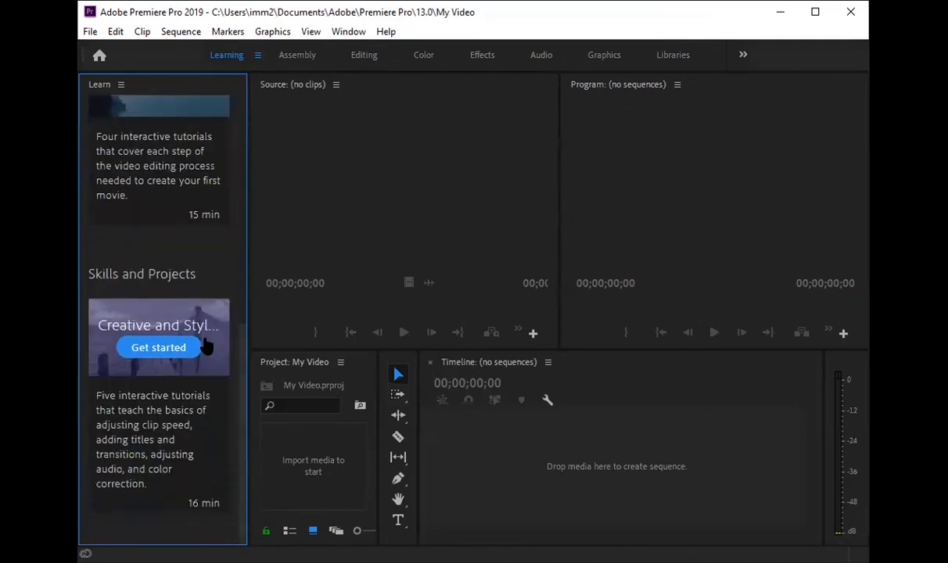
scroll(207, 474, "up", 6)
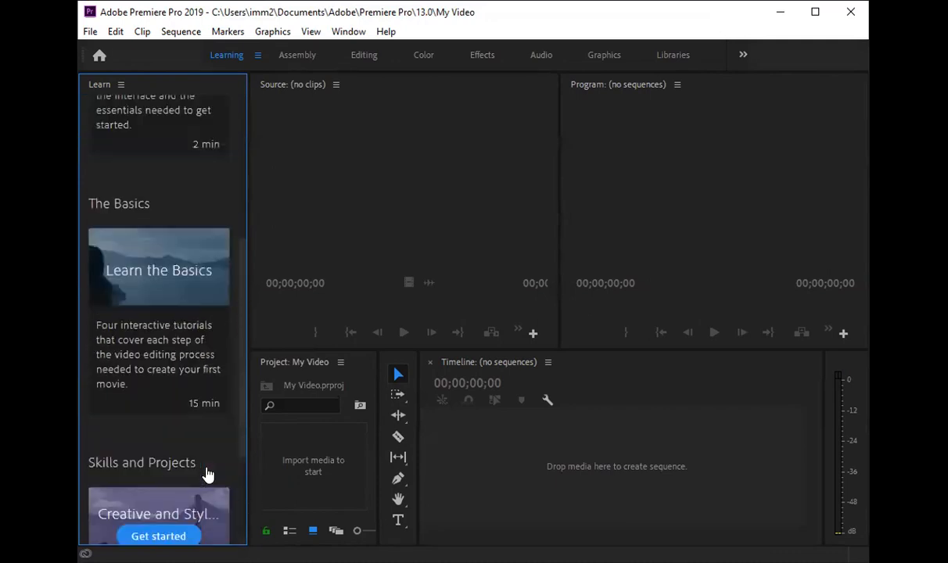
scroll(207, 461, "up", 4)
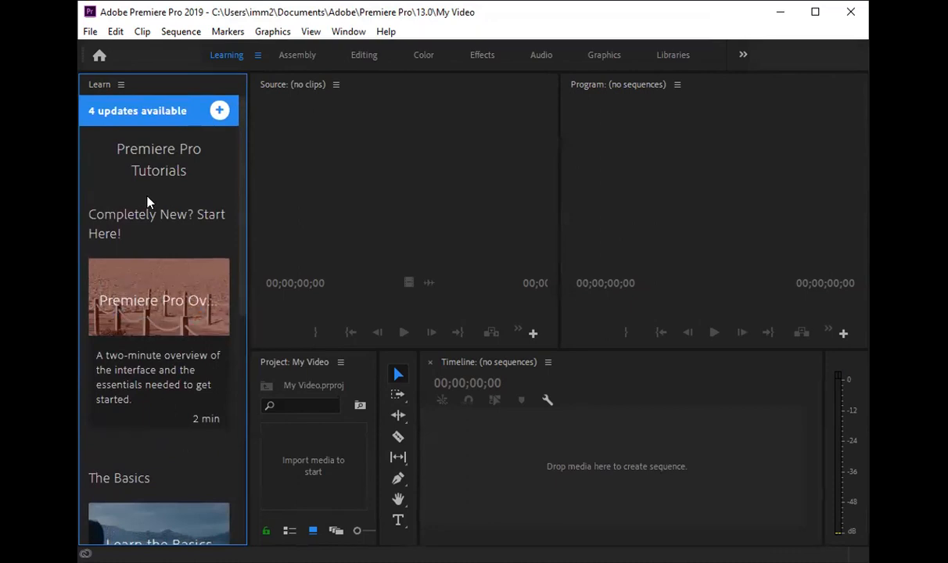
scroll(146, 202, "down", 8)
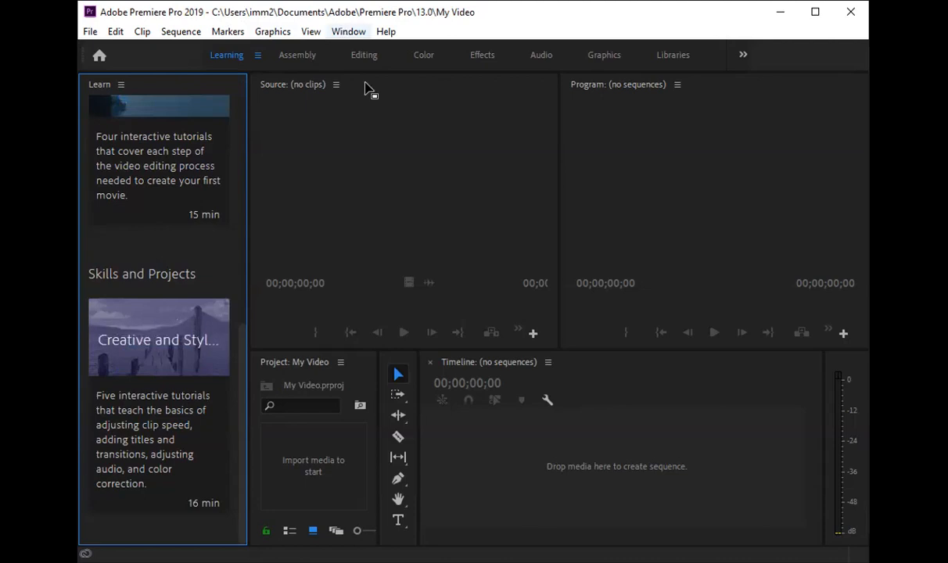
Step: Switch to the Editing workspace and open the project clip 10.MP4 in the Source monitor
key("alt+shift+3")
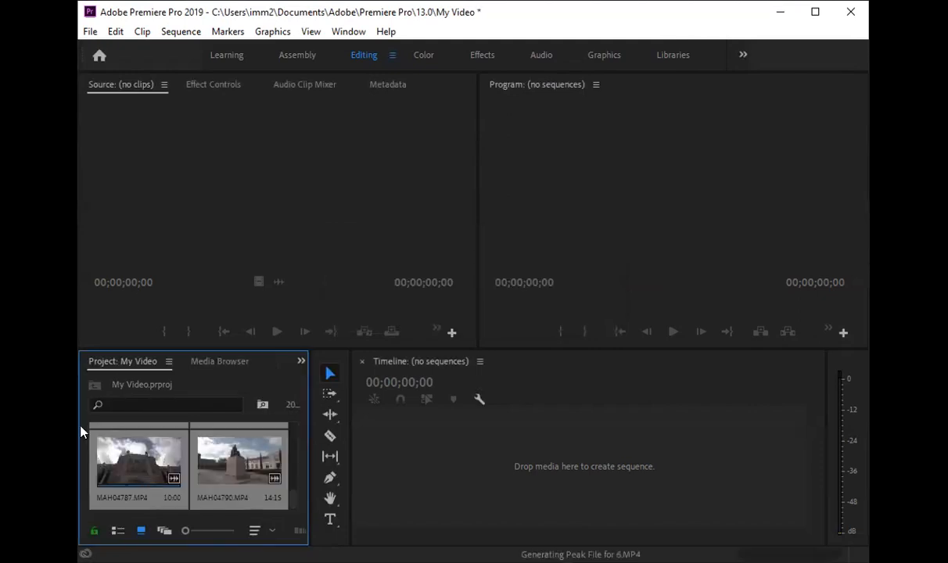
scroll(144, 459, "down", 2)
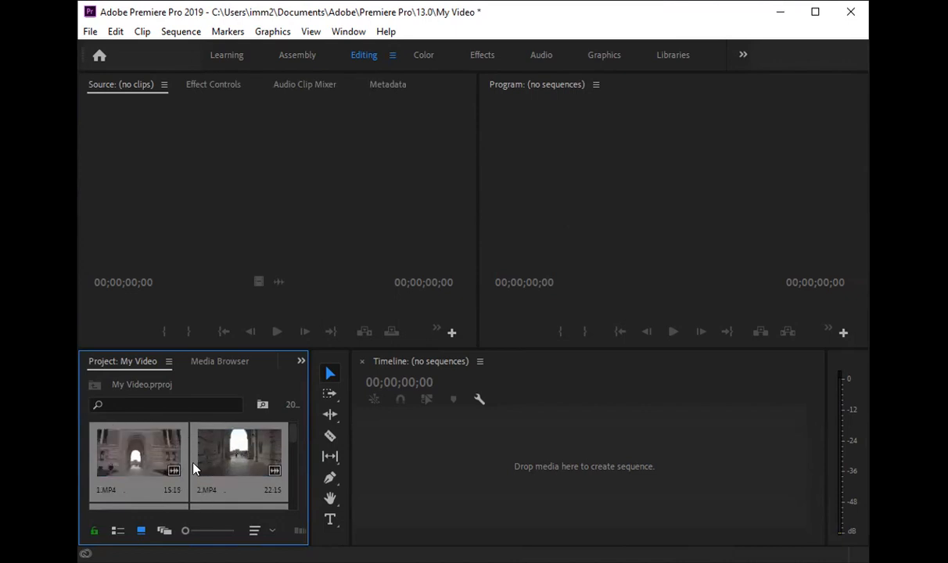
scroll(184, 472, "down", 2)
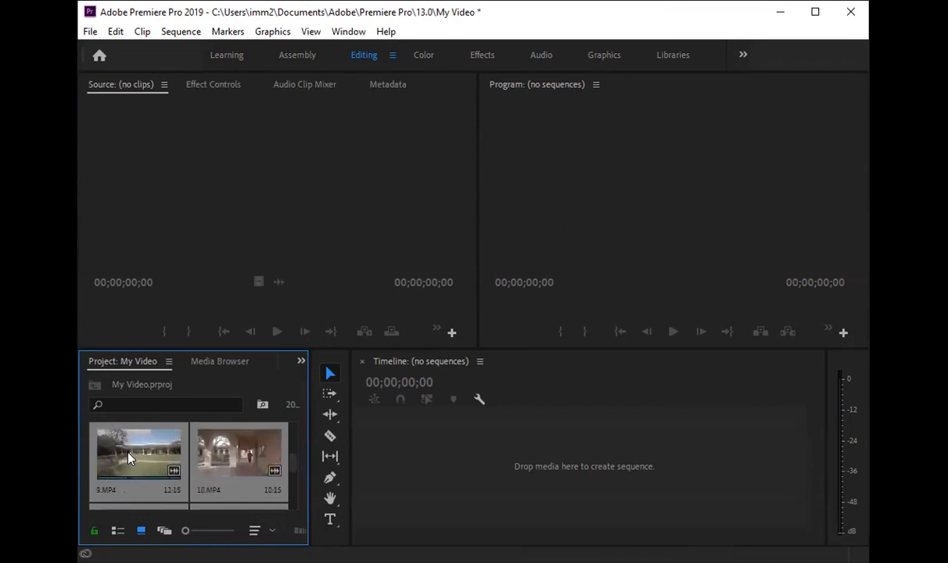
left_click(216, 458)
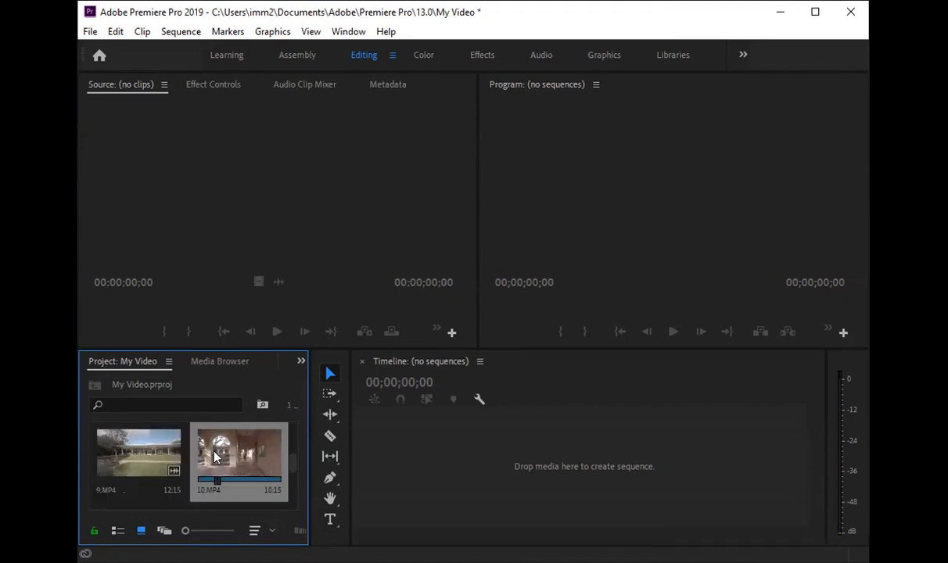
double_click(217, 458)
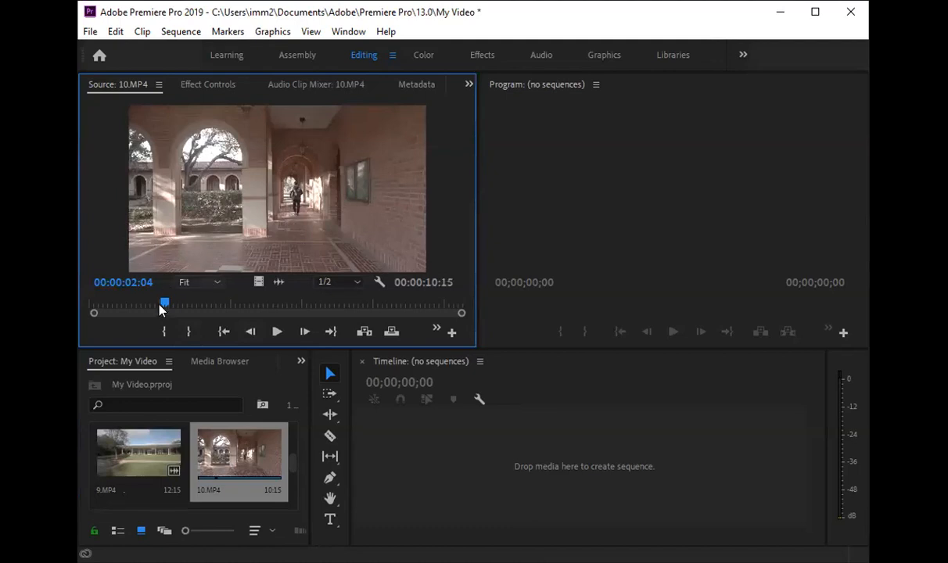
Step: Preview the clip 10.MP4 in the Source monitor from about 00:00:02 and stop playback near 00:00:07:13
mouse_move(162, 305)
left_mouse_down()
mouse_move(108, 308)
mouse_move(232, 304)
mouse_move(430, 317)
mouse_move(129, 332)
mouse_move(383, 321)
mouse_move(170, 318)
left_mouse_up()
key("space")
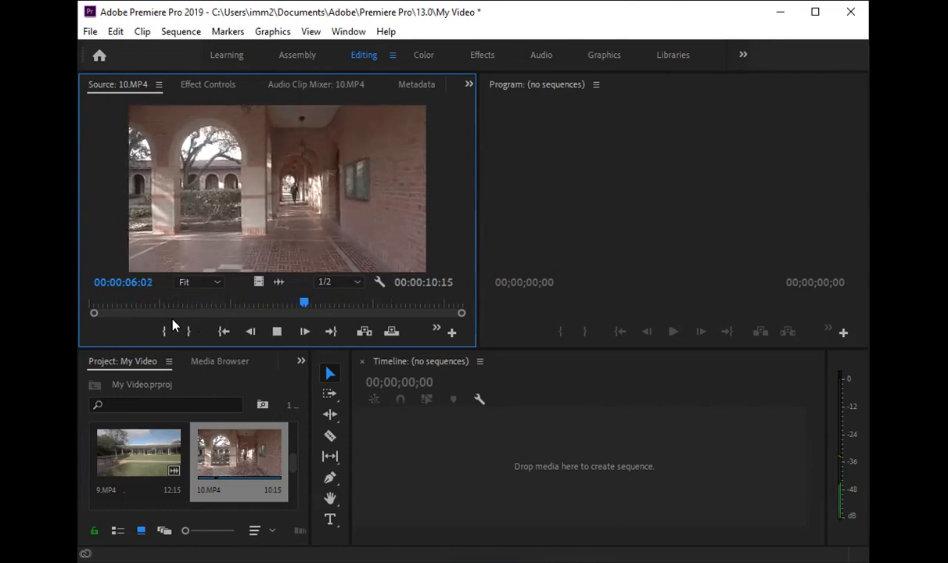
key("space")
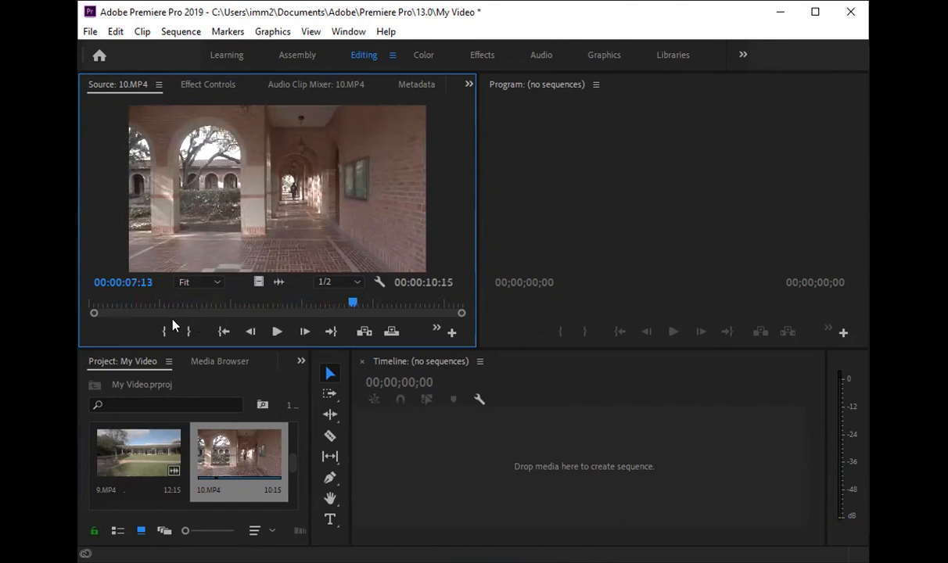
Step: Mark an In point and an Out point in 10.MP4 during playback, about 00:00:06:05 apart
left_click(111, 305)
key("space")
key("i")
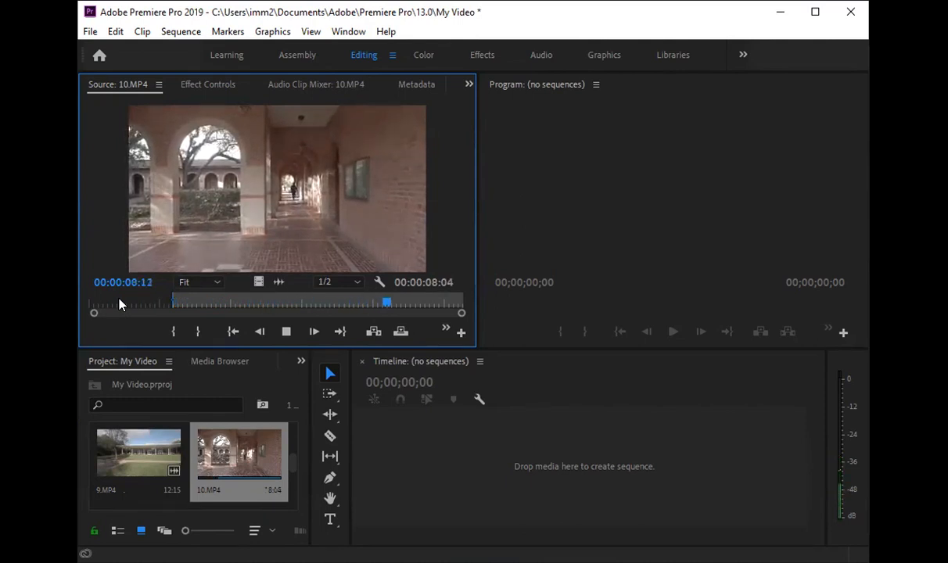
key("o")
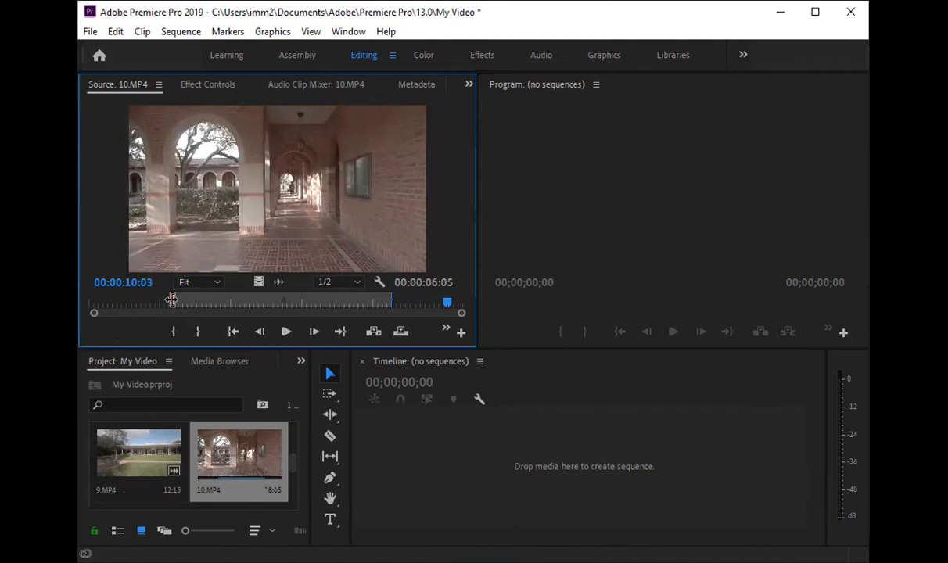
Step: Adjust the marked range of 10.MP4 to about 00:00:06:20 and place it in the empty timeline to create a sequence
left_click_drag(173, 302, 153, 305)
mouse_move(269, 302)
left_mouse_down()
mouse_move(310, 301)
mouse_move(277, 311)
left_mouse_up()
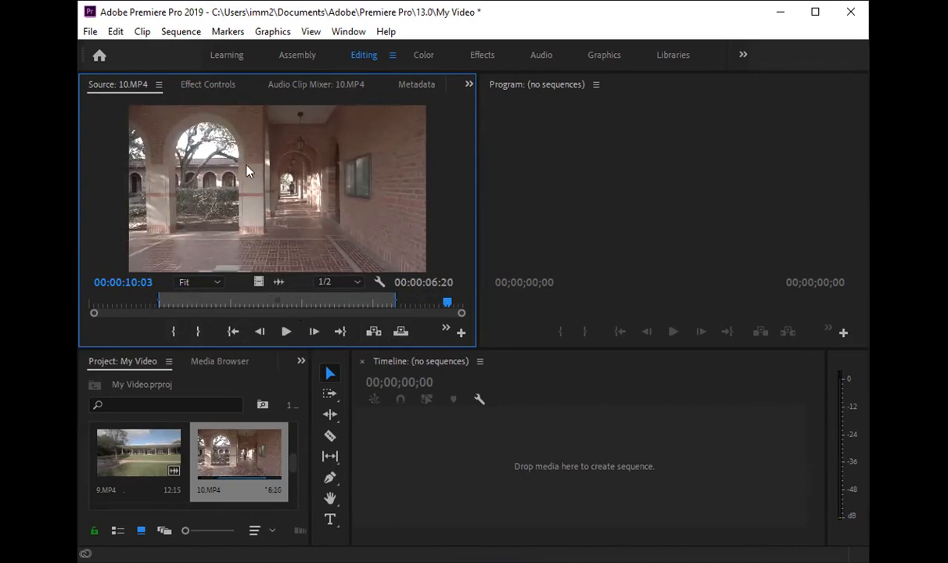
left_click_drag(248, 184, 488, 472)
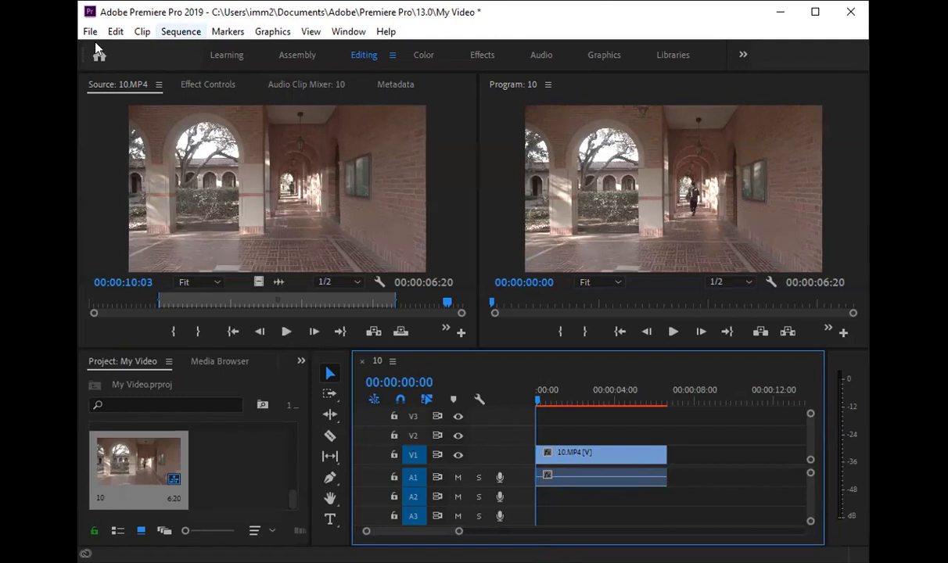
Step: Examine the presets, settings and track options offered for a new sequence, and close the dialog without creating one
key("alt+f")
left_click(400, 83)
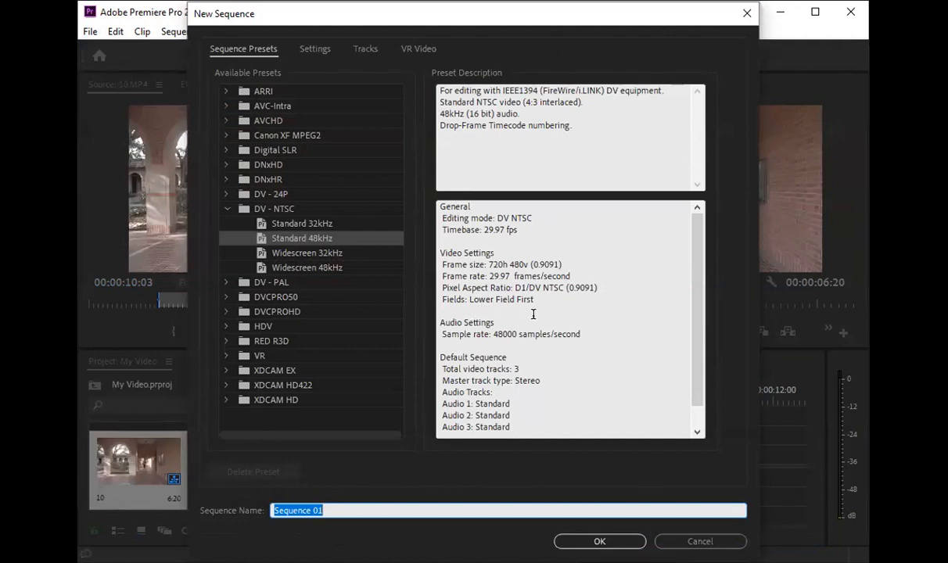
scroll(467, 332, "down", 1)
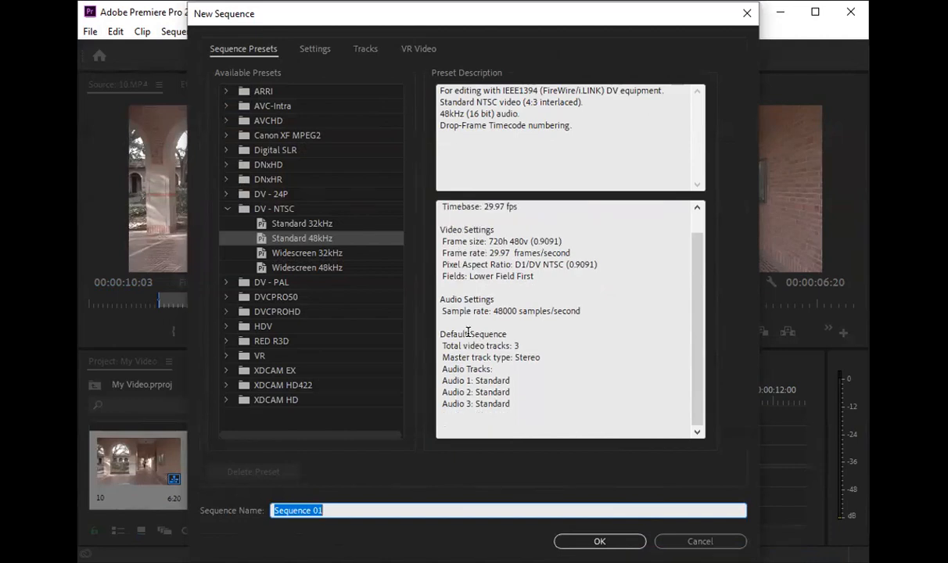
scroll(467, 332, "up", 1)
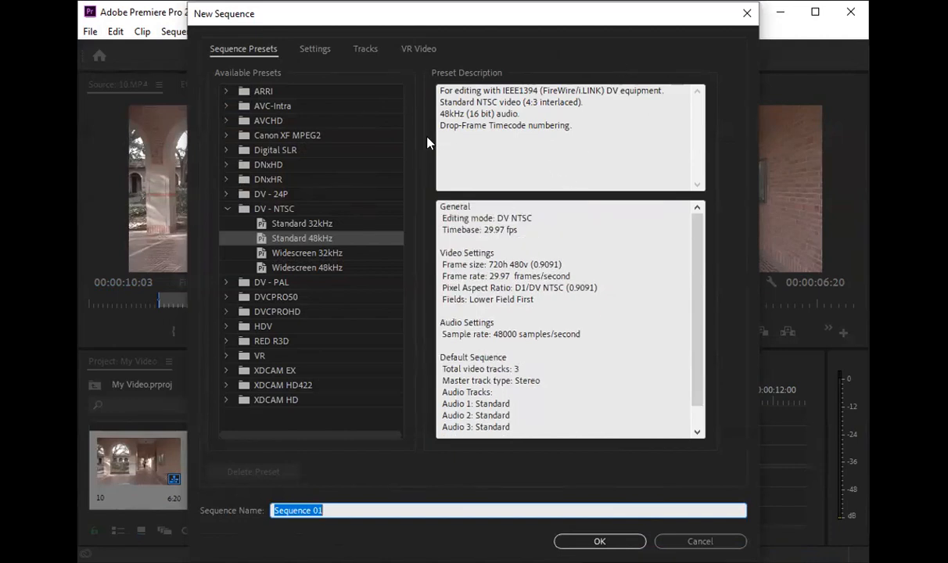
left_click(316, 48)
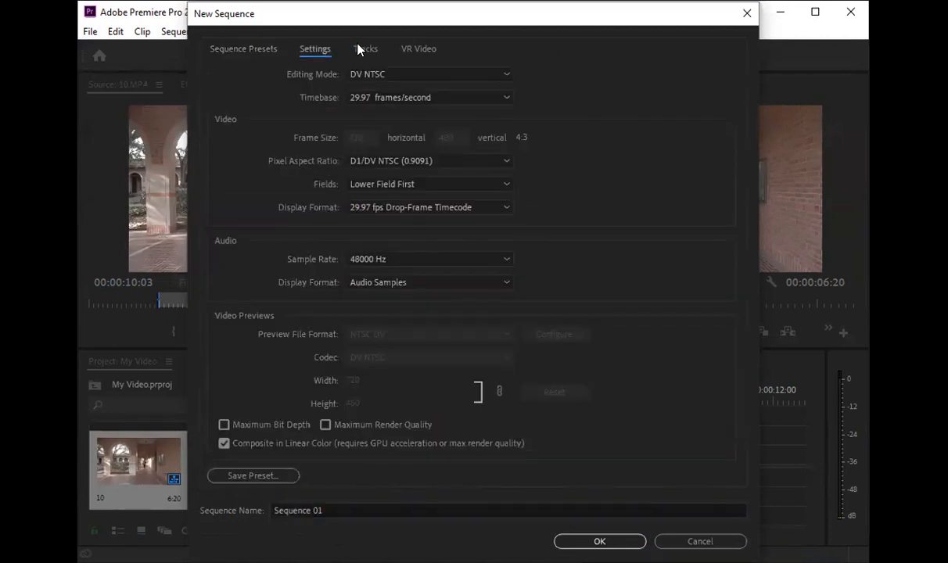
left_click(362, 48)
left_click(304, 48)
left_click(213, 45)
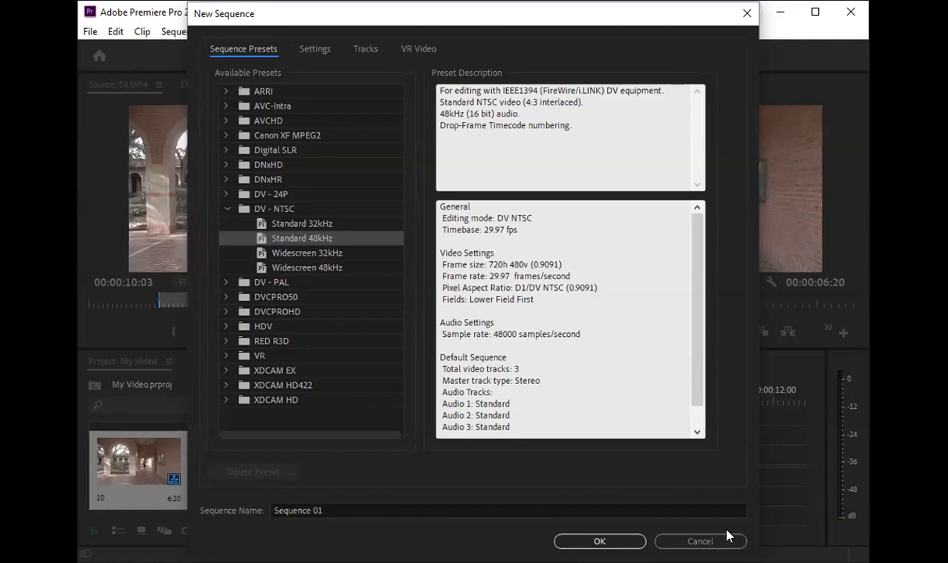
left_click(700, 541)
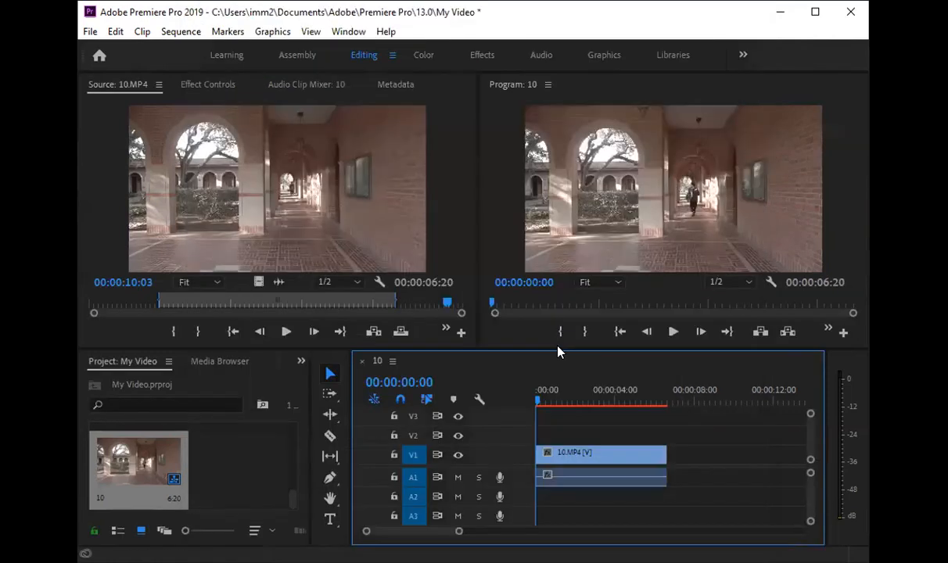
Step: Play the sequence in the Program monitor from its start and stop at about 00:00:04:09
left_click(675, 332)
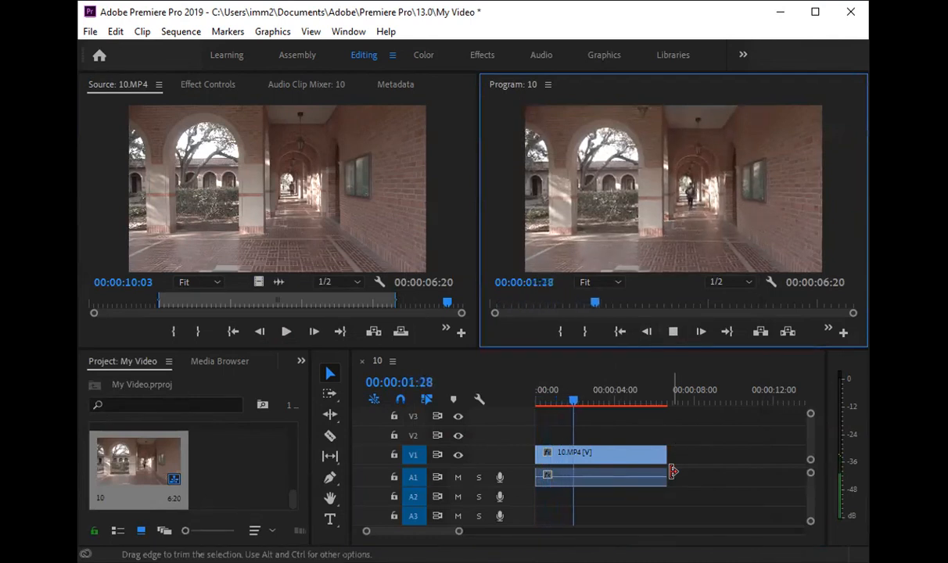
left_click(673, 332)
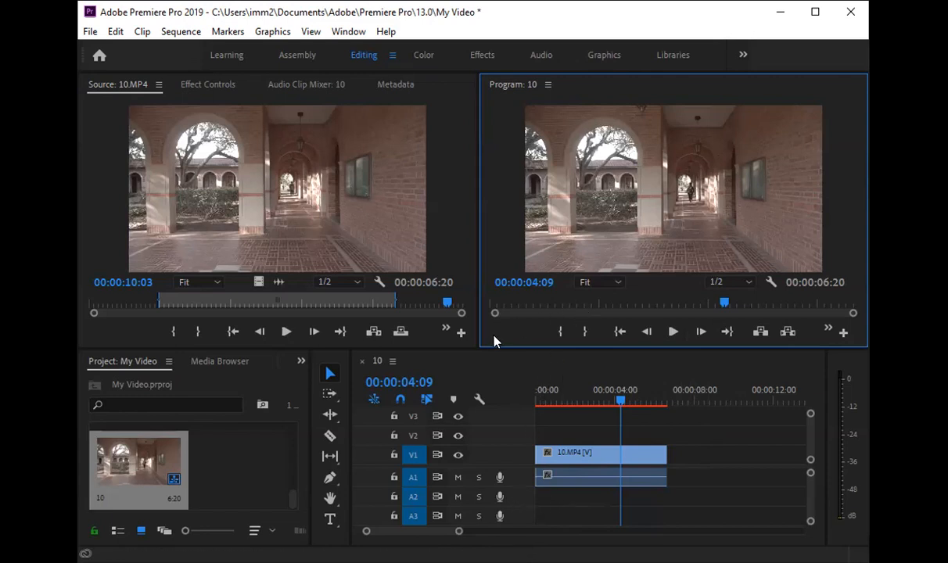
Step: Make the Project and Timeline area taller, widen the Project panel, and give focus to the audio meters
left_click_drag(492, 346, 482, 304)
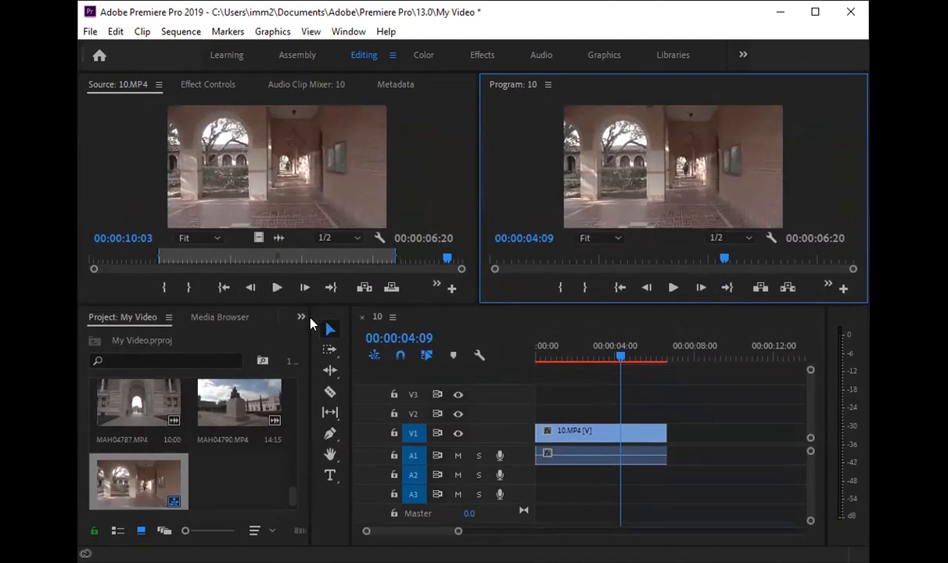
left_click_drag(311, 347, 356, 347)
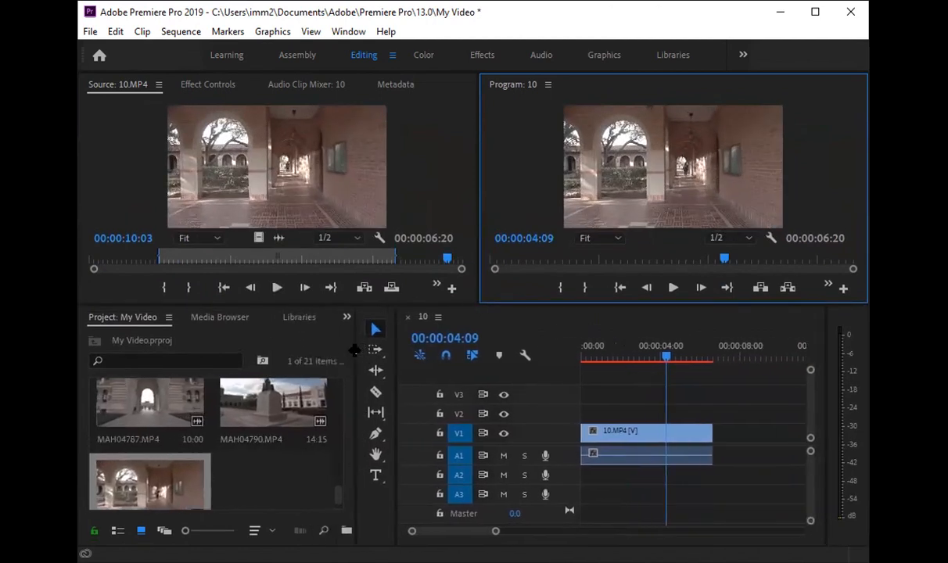
left_click(849, 411)
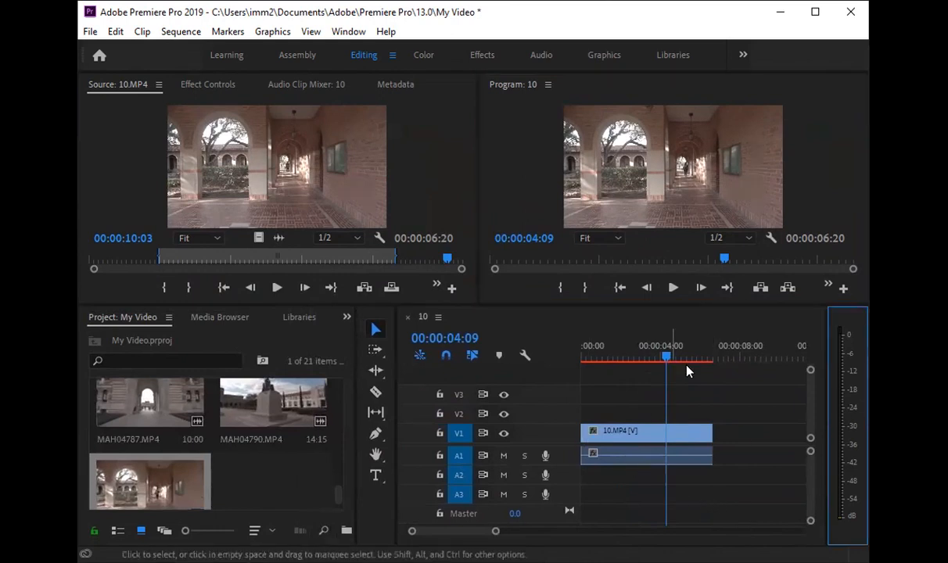
Step: Play the sequence from near its start to check the audio meters, and stop at about 00:00:04:25
left_click_drag(667, 356, 595, 360)
key("space")
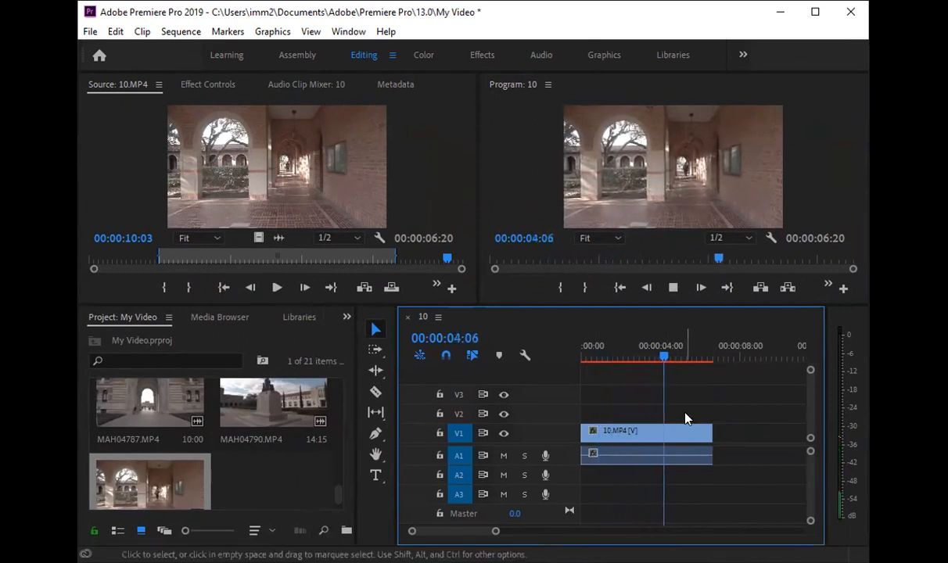
key("space")
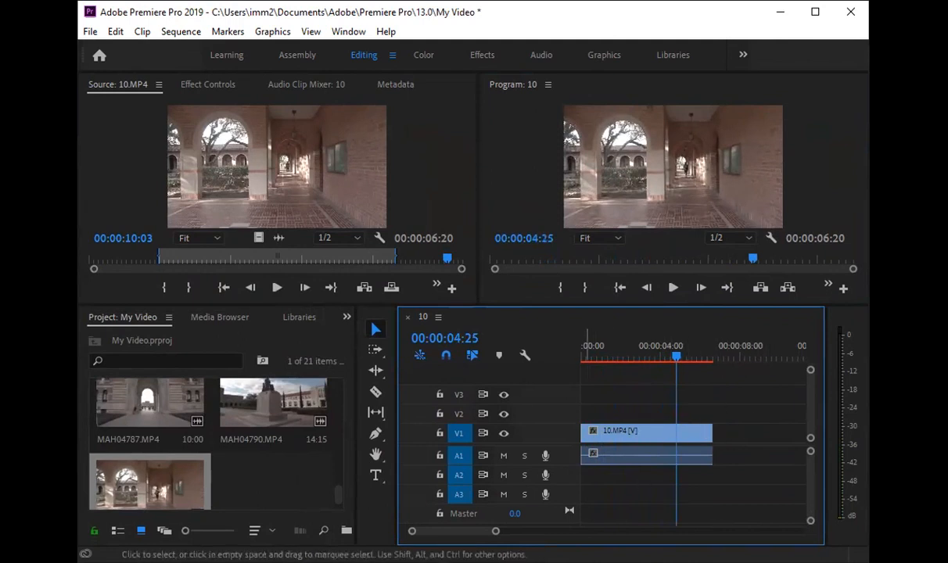
Step: Add MAH04790.MP4 to tracks V1 and A1 of the sequence, directly after the 10.MP4 clip
mouse_move(495, 531)
left_mouse_down()
mouse_move(704, 531)
mouse_move(464, 531)
mouse_move(503, 531)
left_mouse_up()
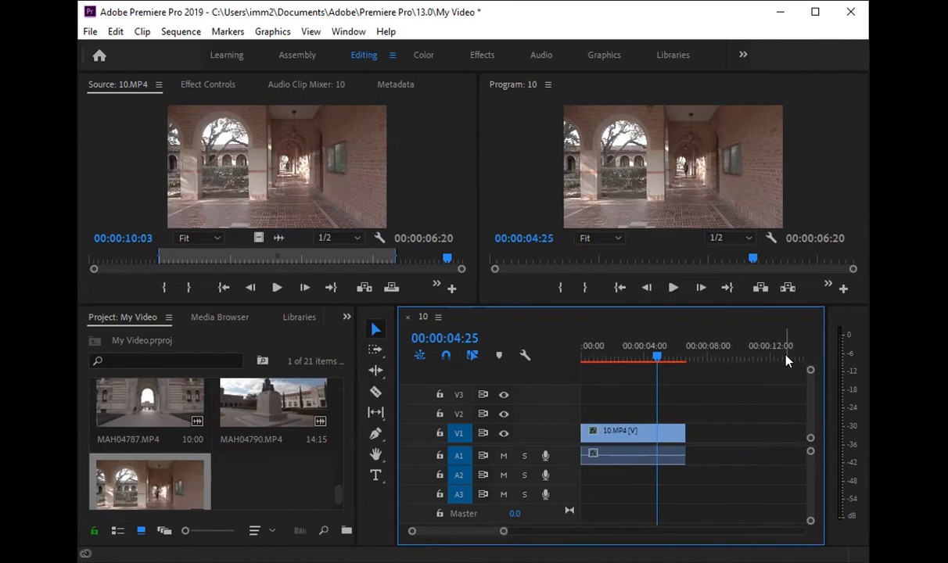
left_click(274, 404)
left_click_drag(280, 407, 687, 509)
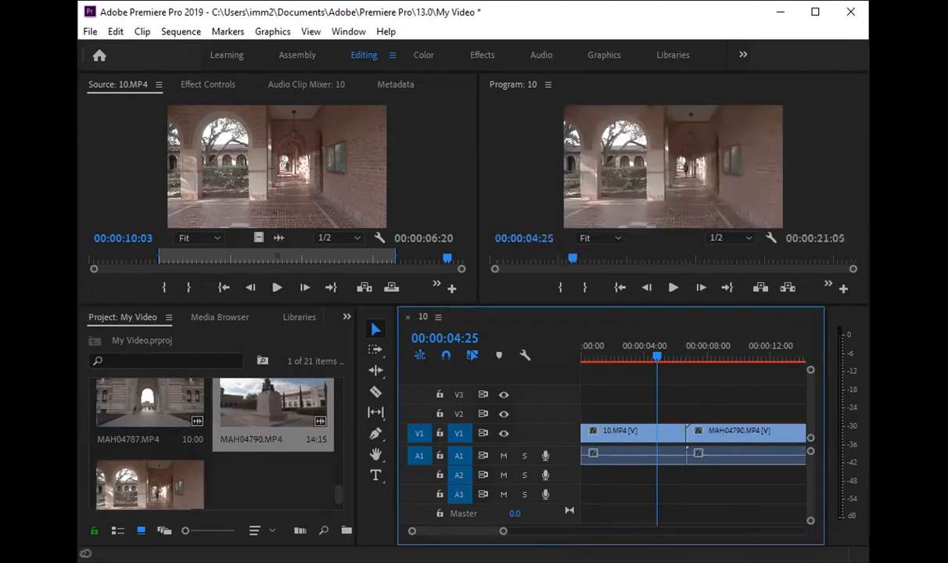
left_click_drag(503, 531, 535, 531)
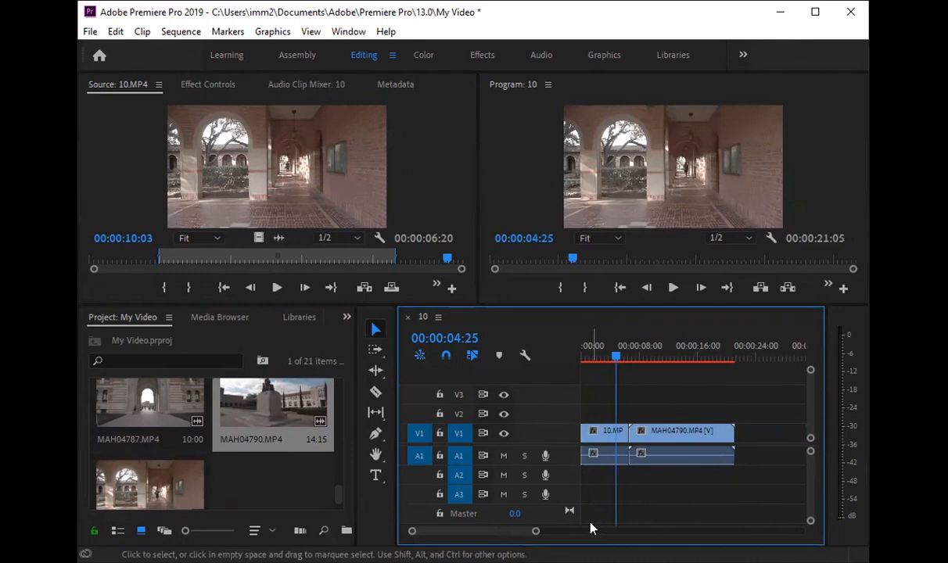
Step: Move MAH04790.MP4 further along the timeline to leave a gap, and move it back against the end of 10.MP4
left_click(728, 430)
left_click_drag(729, 430, 803, 429)
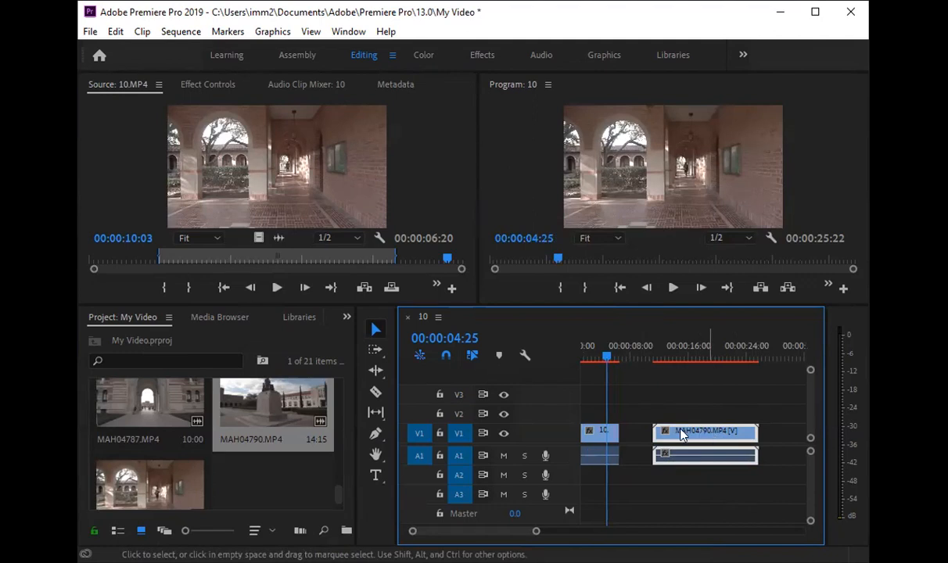
left_click_drag(680, 434, 647, 435)
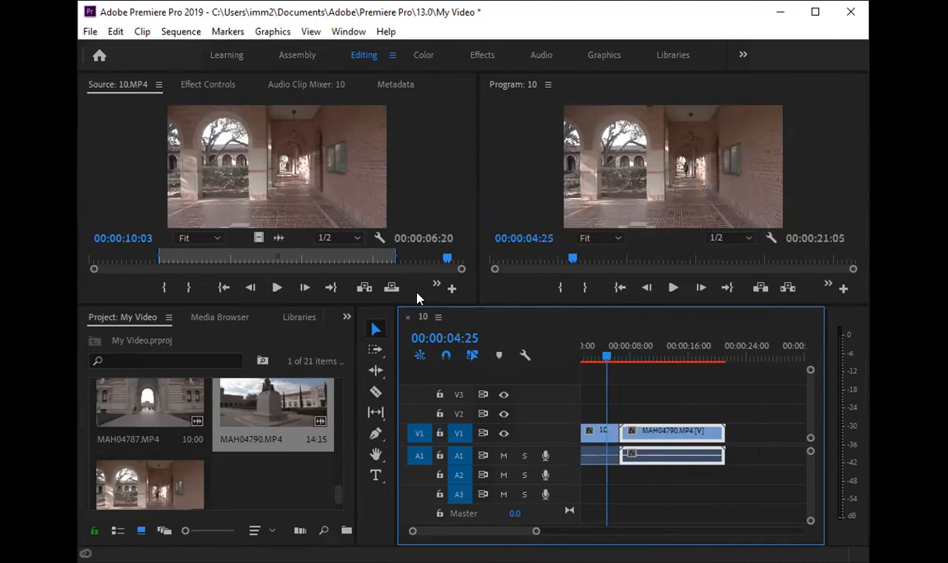
Step: Go to the middle of 10.MP4 in the Source monitor and step forward and back through frames, stopping at 00:00:05:16
left_click(285, 260)
key("Right")
key("Right")
key("Right")
key("Right")
key("Right")
key("Right")
key("Right")
key("Left")
key("Left")
key("Left")
key("Left")
key("Left")
key("Left")
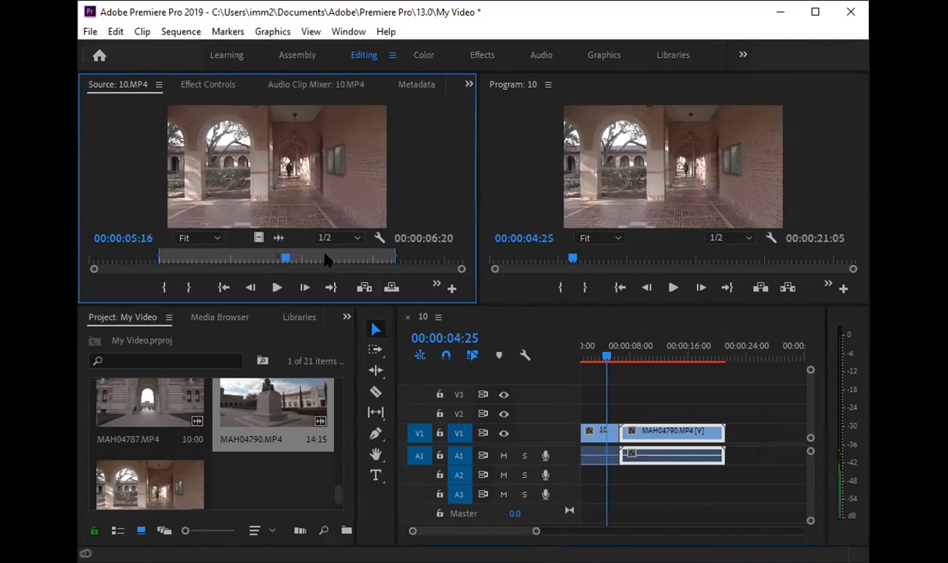
Step: Step the Source monitor back five frames to 00:00:05:11
left_click(252, 286)
left_click(251, 286)
left_click(252, 286)
left_click(252, 287)
left_click(251, 287)
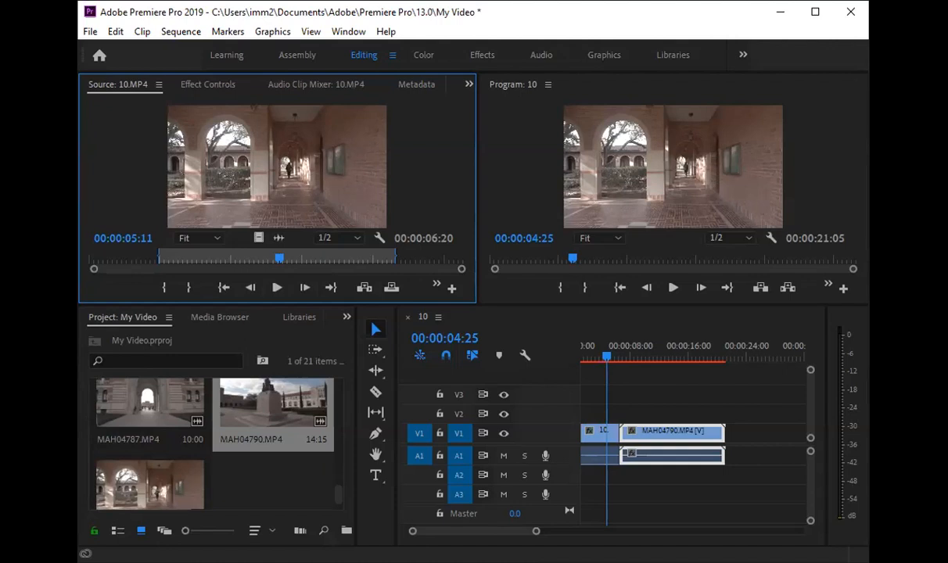
Step: Trim the end of MAH04790.MP4 so the sequence lasts 00:00:20:29, and scrub the timeline playhead to 00:00:03:11
left_click(713, 425)
left_click_drag(713, 424, 711, 428)
left_click_drag(531, 530, 575, 532)
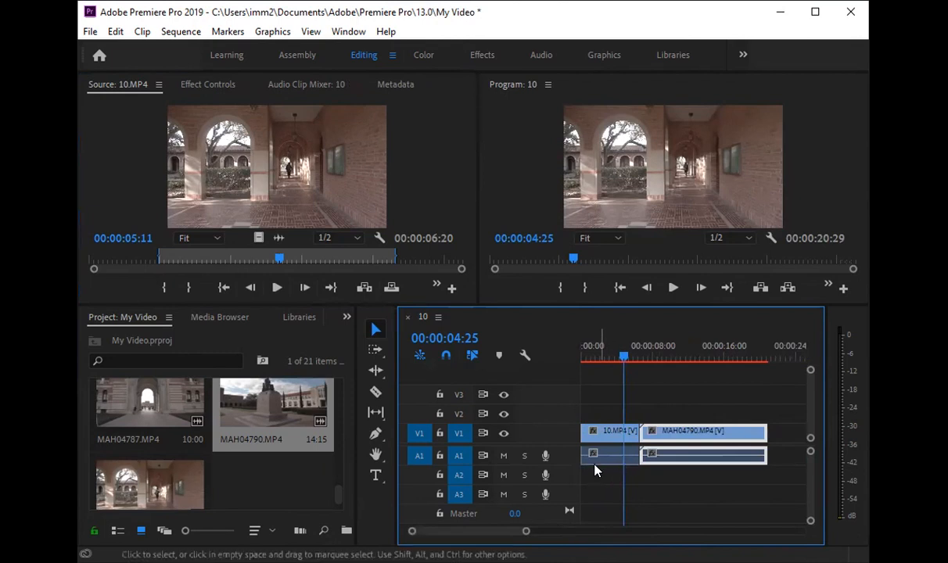
left_click(687, 357)
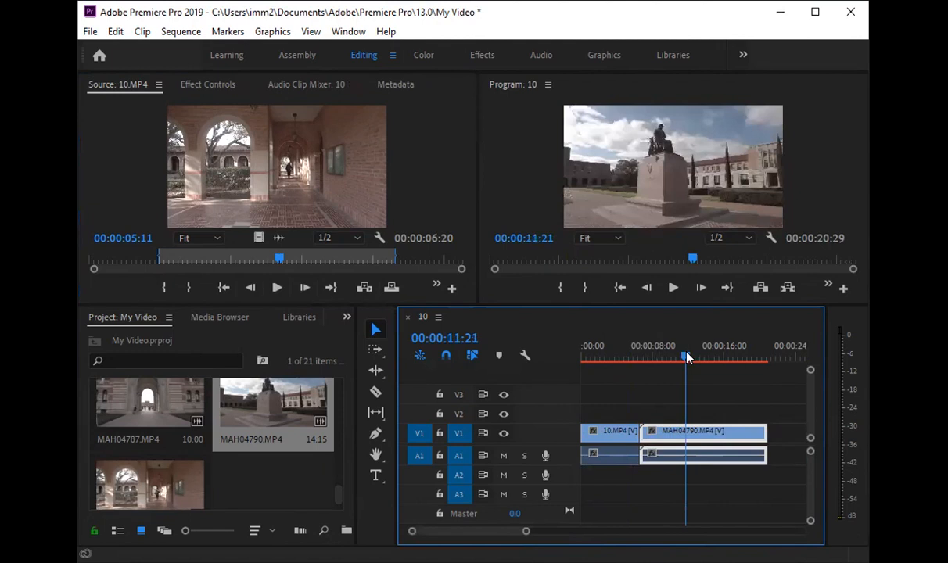
left_click_drag(687, 357, 612, 362)
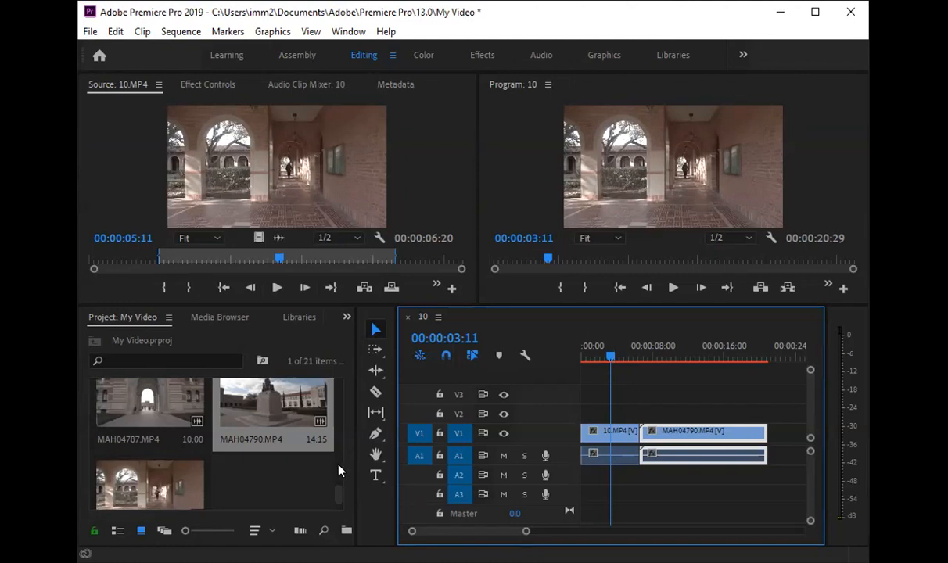
Step: Split MAH04790.MP4 into five pieces with the Razor tool, making the first cut at about 00:00:10:22
left_click(377, 395)
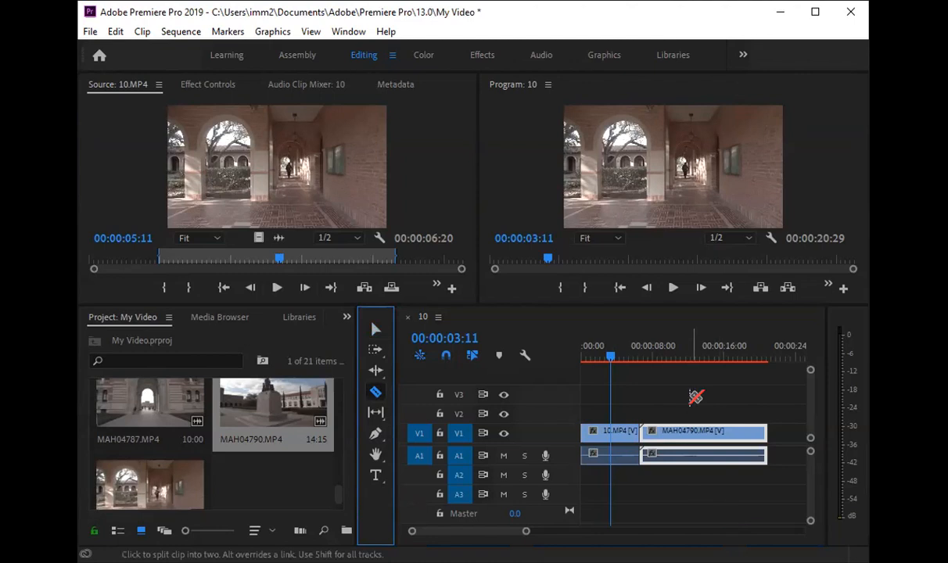
left_click(678, 435)
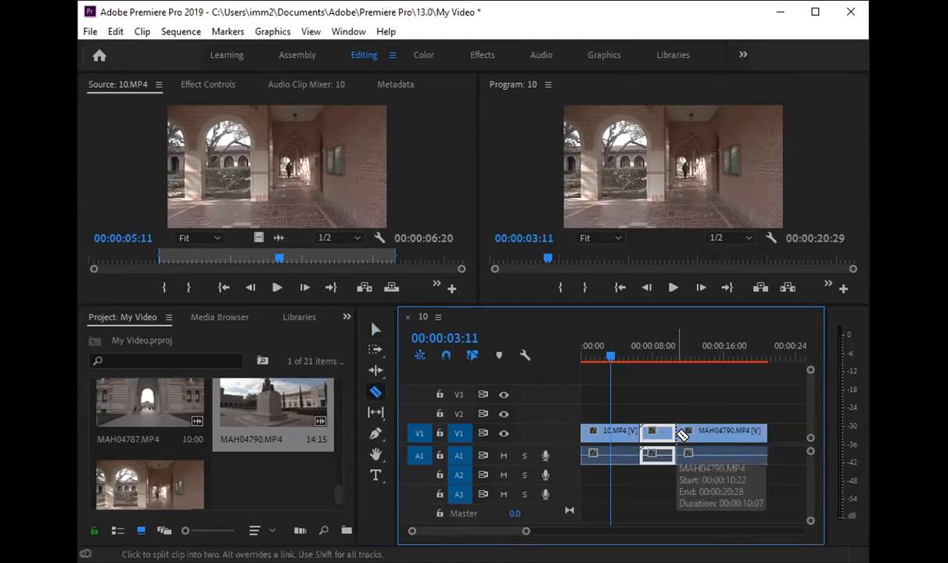
left_click(733, 433)
left_click(712, 432)
left_click(689, 433)
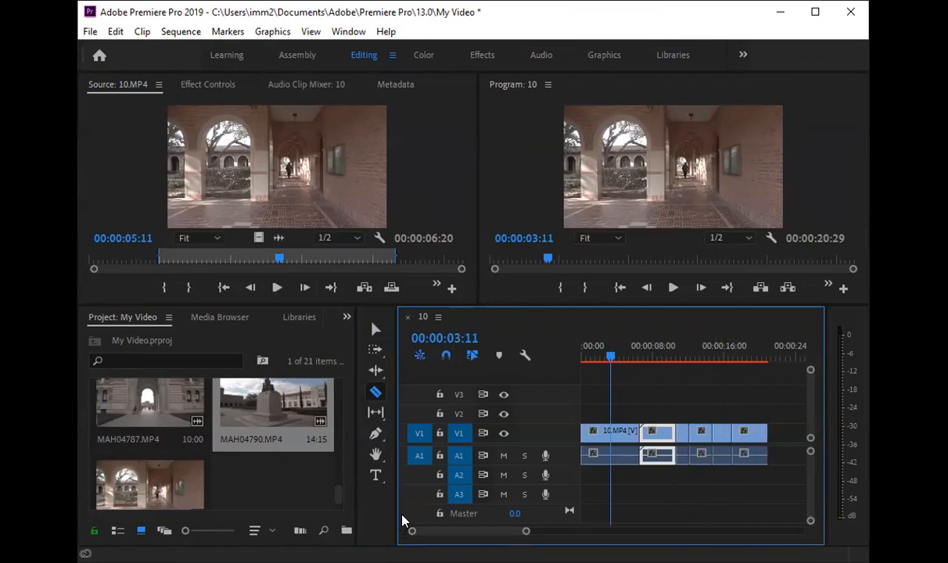
Step: Delete the second and third pieces of the split MAH04790.MP4 clip, leaving a gap in the sequence
left_click(375, 329)
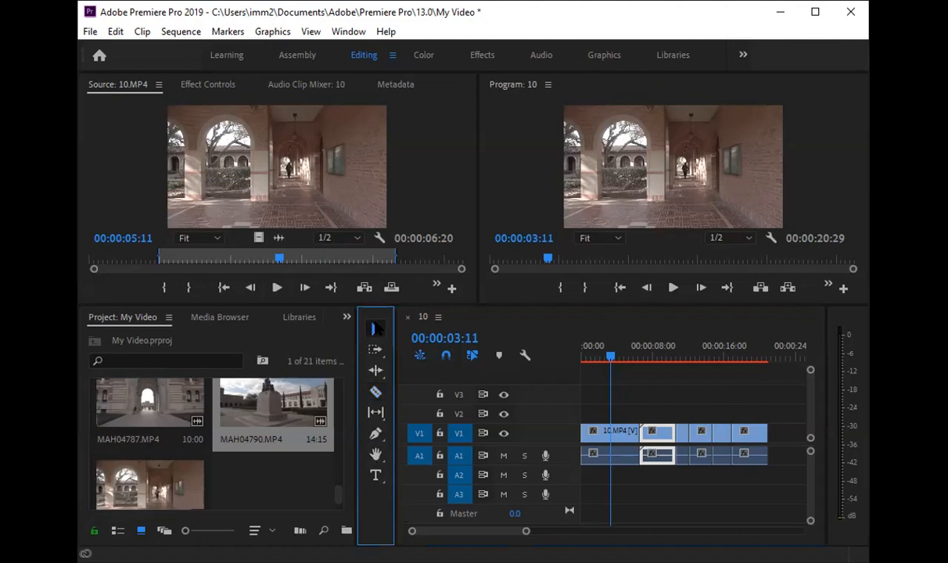
left_click(681, 432)
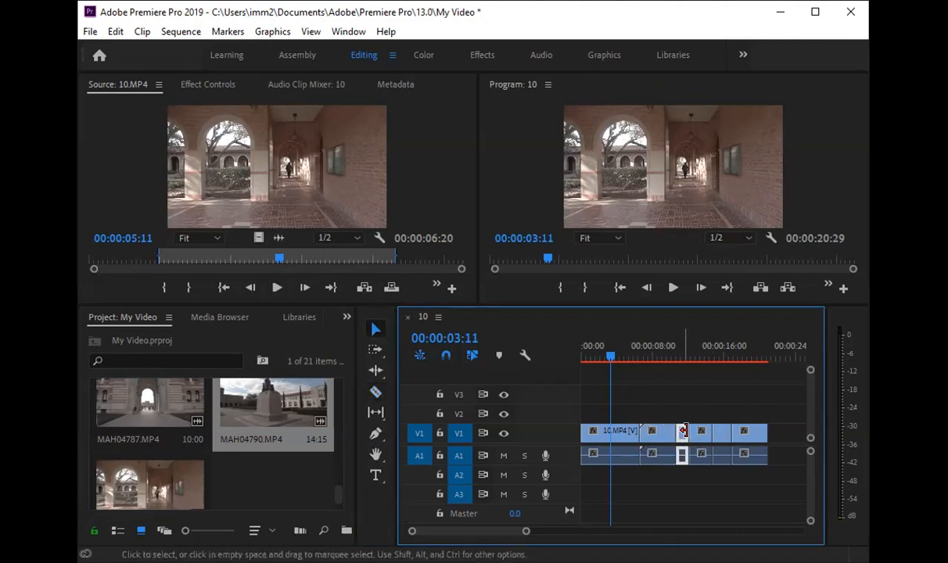
left_click(691, 431)
left_click(706, 433)
left_click(721, 433)
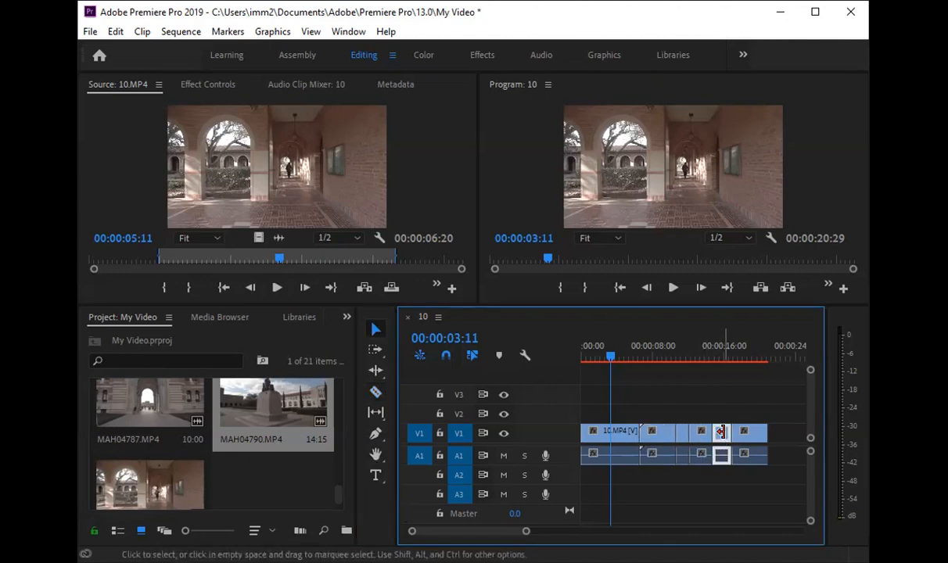
left_click(695, 432)
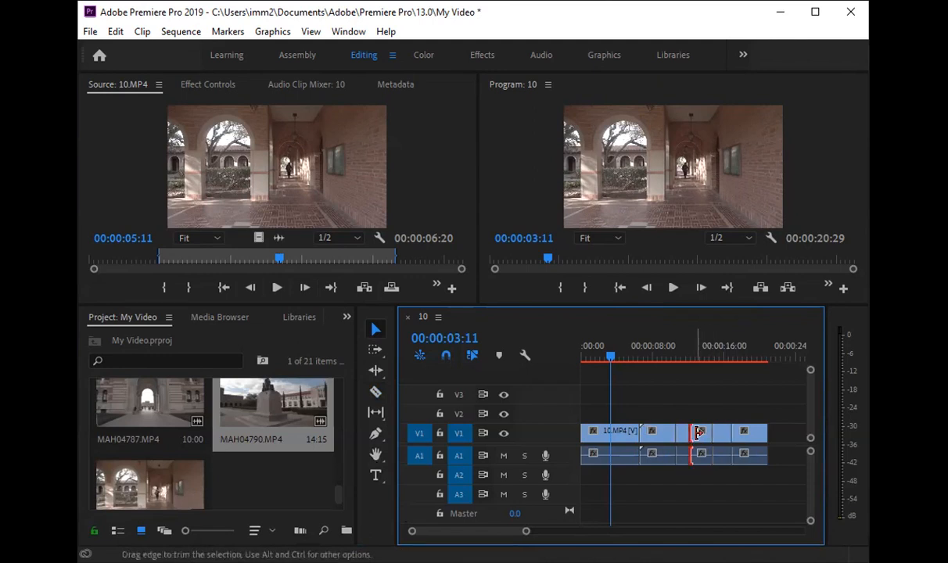
left_click(700, 441)
key("Delete")
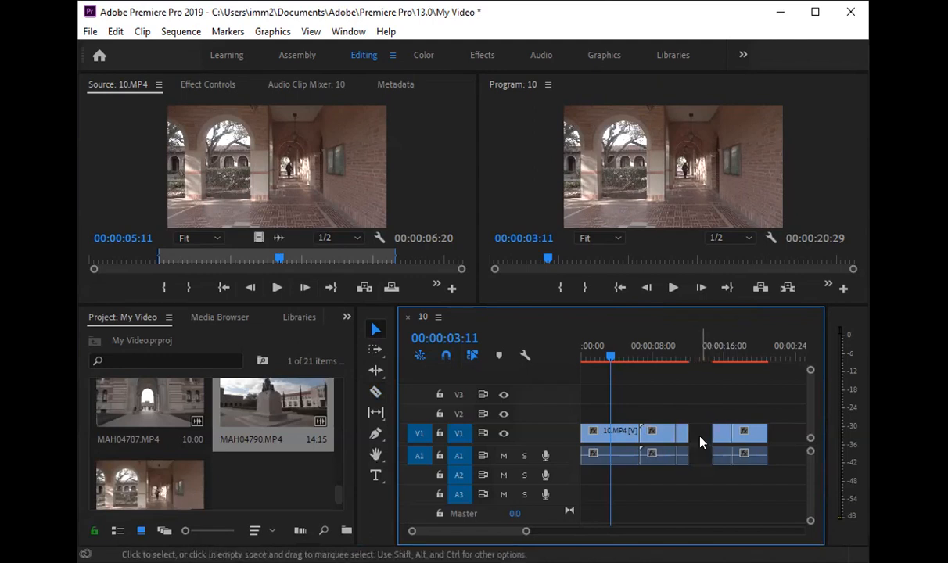
left_click(682, 436)
key("Delete")
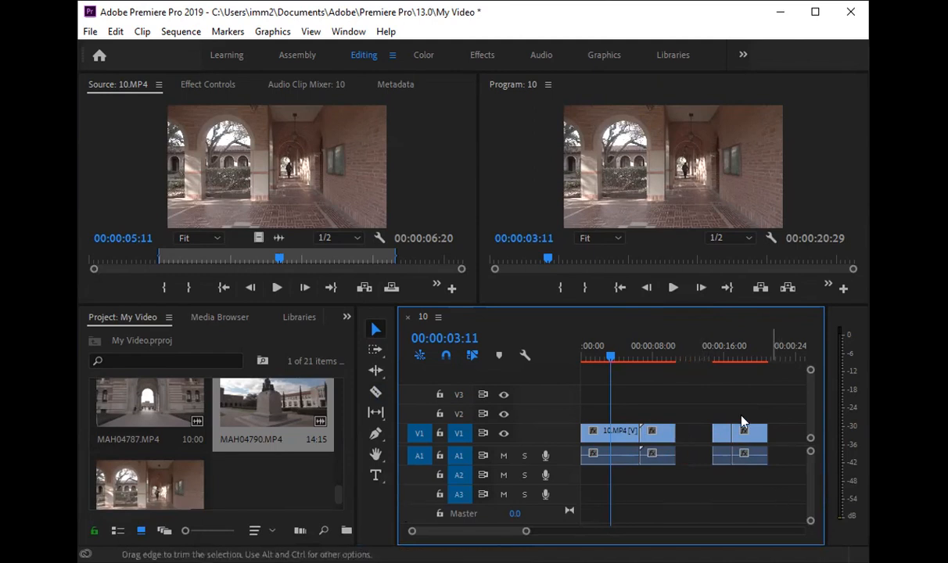
Step: Extend the start of the piece after the gap back to 00:00:10:22 so it meets the preceding piece
left_click(713, 430)
left_click_drag(713, 430, 677, 430)
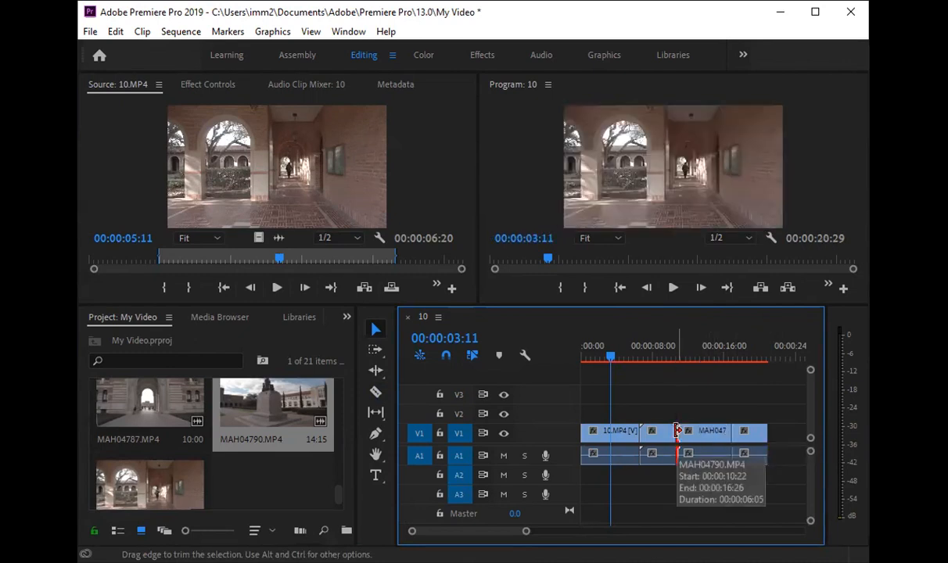
mouse_move(677, 430)
left_mouse_down()
mouse_move(730, 443)
mouse_move(677, 435)
left_mouse_up()
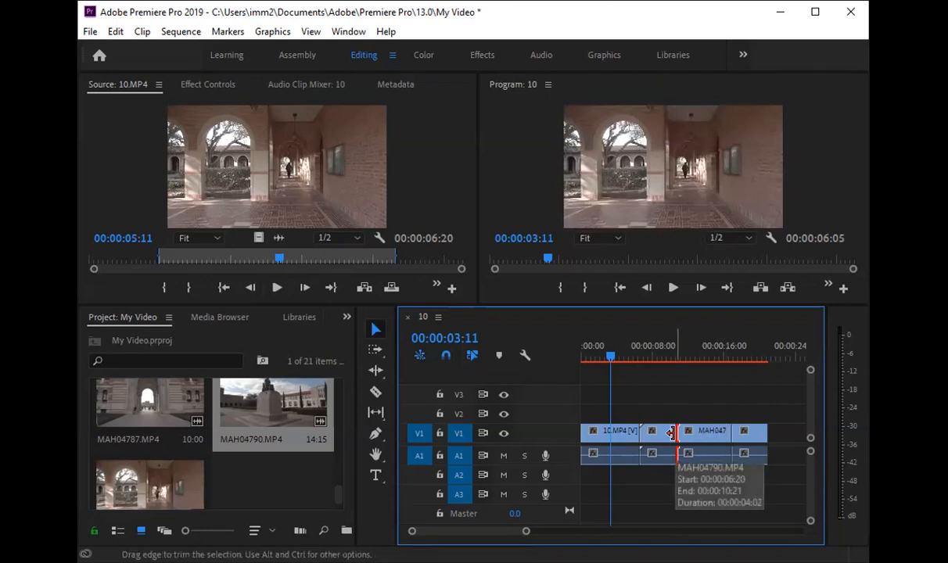
Step: Delete the extended MAH04790.MP4 piece and close the gap it leaves
left_click(711, 439)
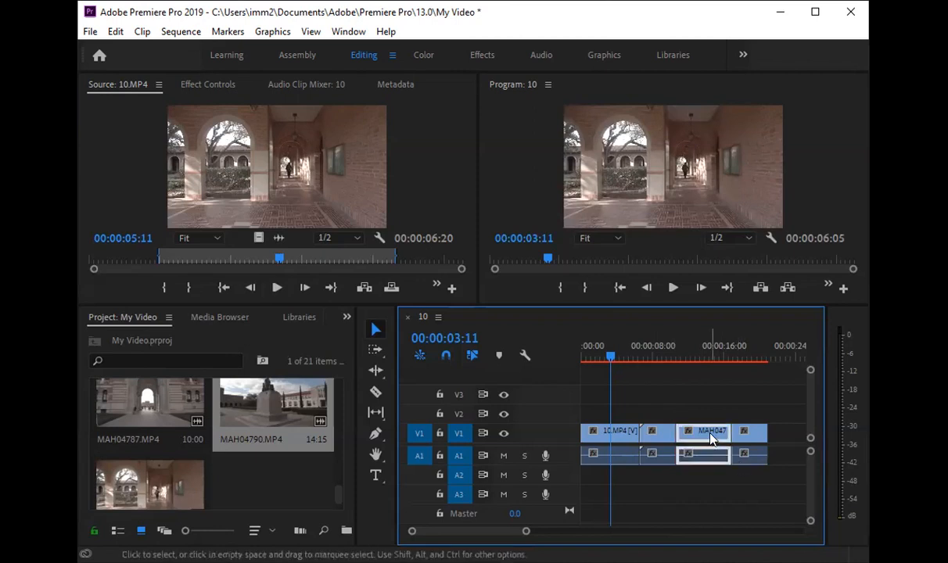
key("Delete")
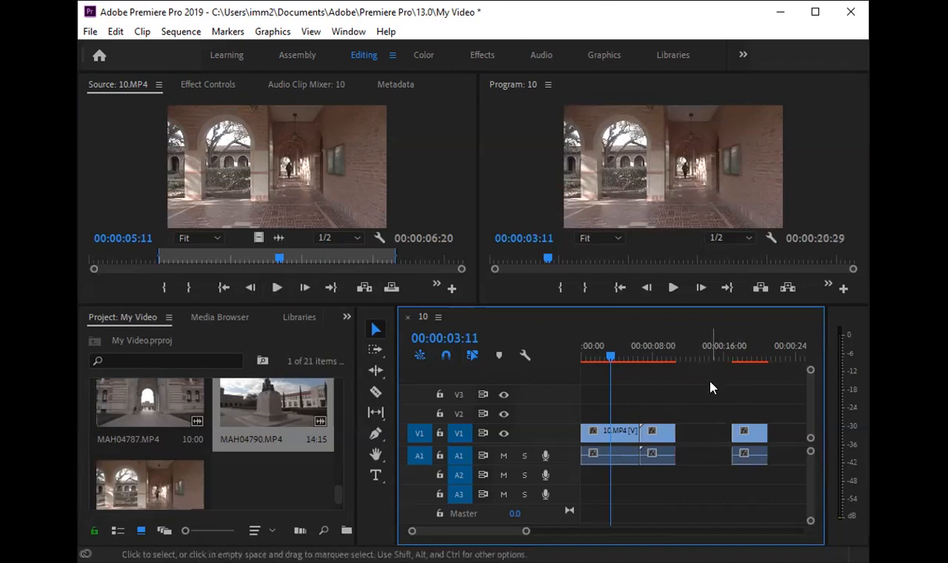
left_click(702, 433)
key("Delete")
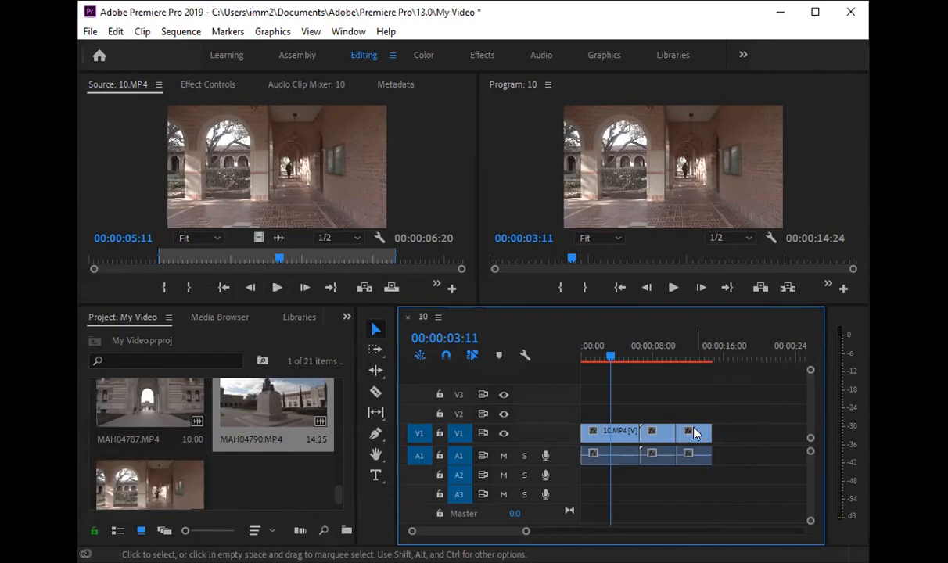
Step: Move the last piece partly over the preceding one, and undo back to before the extended piece's deletion
left_click(694, 433)
left_click_drag(704, 433, 684, 442)
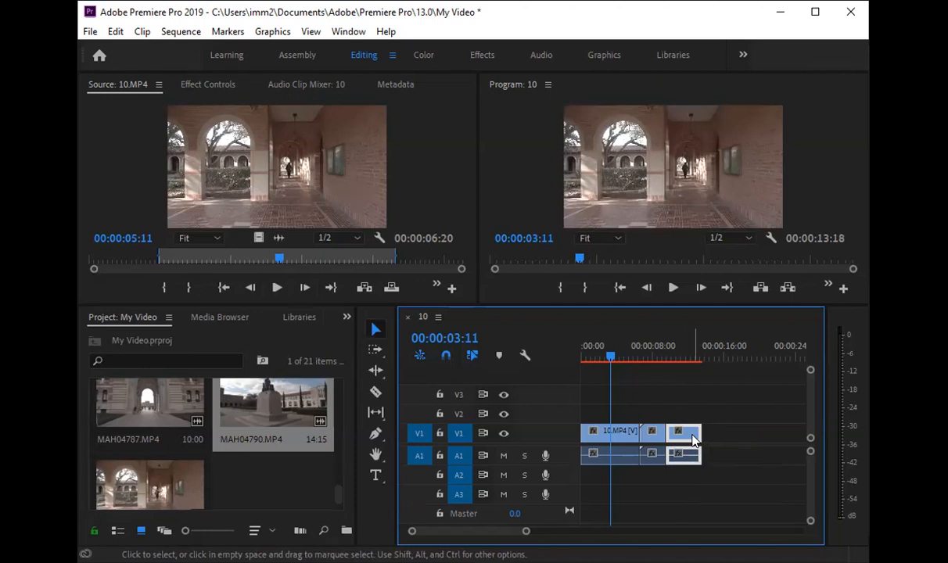
key("ctrl+z")
key("ctrl+z")
key("ctrl+z")
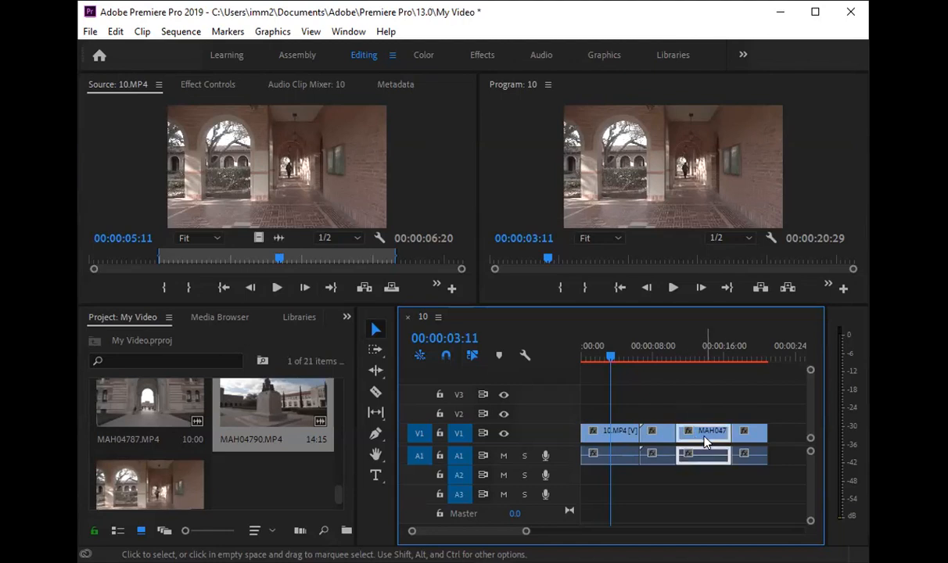
Step: Select the clips in the sequence one after another to examine how their video and audio parts are linked
left_click(658, 435)
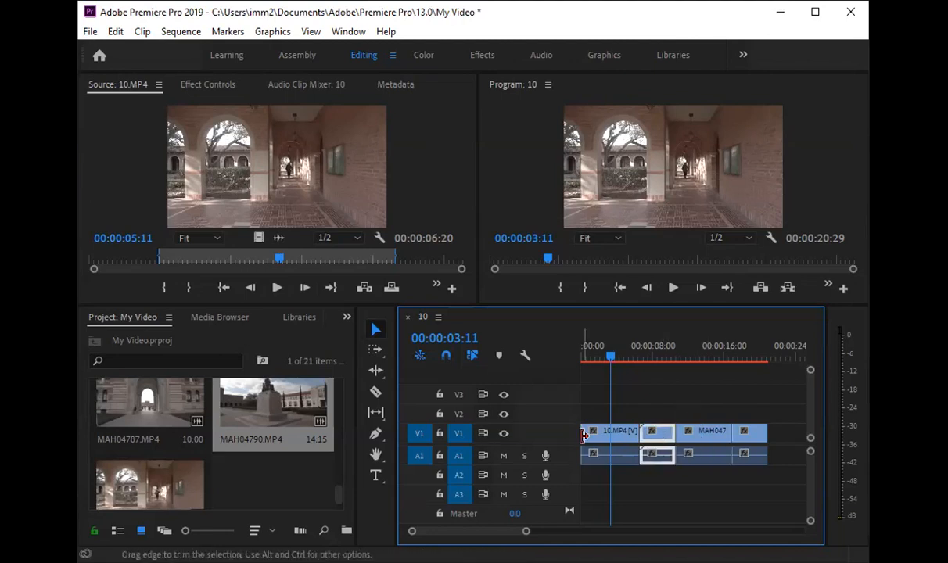
left_click(594, 435)
left_click(687, 435)
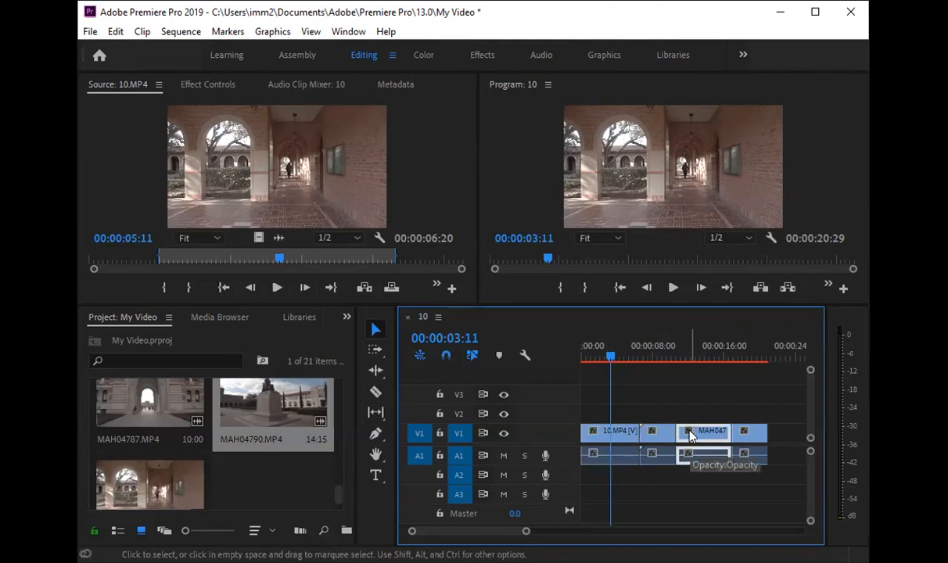
left_click(656, 435)
left_click(598, 435)
left_click(658, 435)
left_click(707, 434)
left_click(764, 434)
left_click(749, 436)
left_click(713, 434)
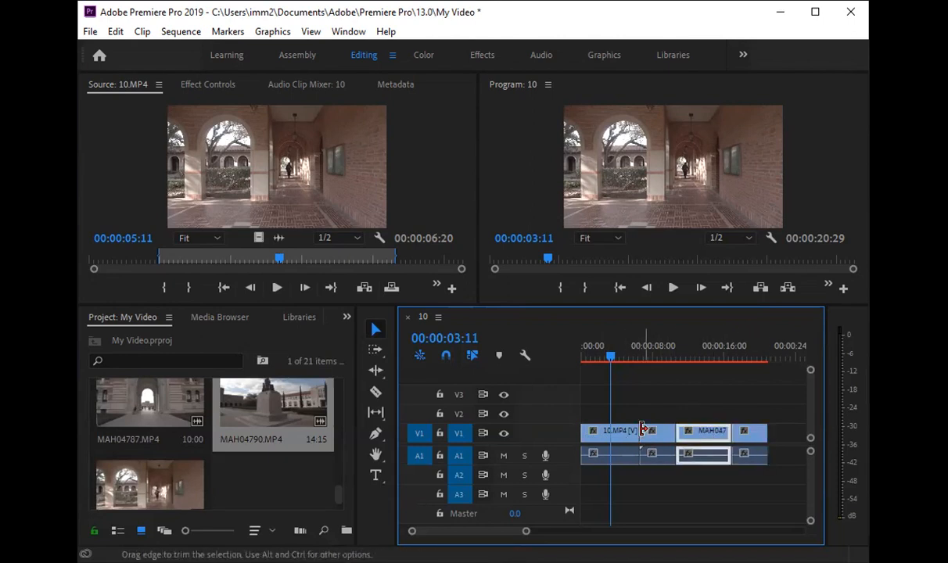
Step: Unlink the video and audio of the 10.MP4 clip at the start of the sequence
left_click(598, 434)
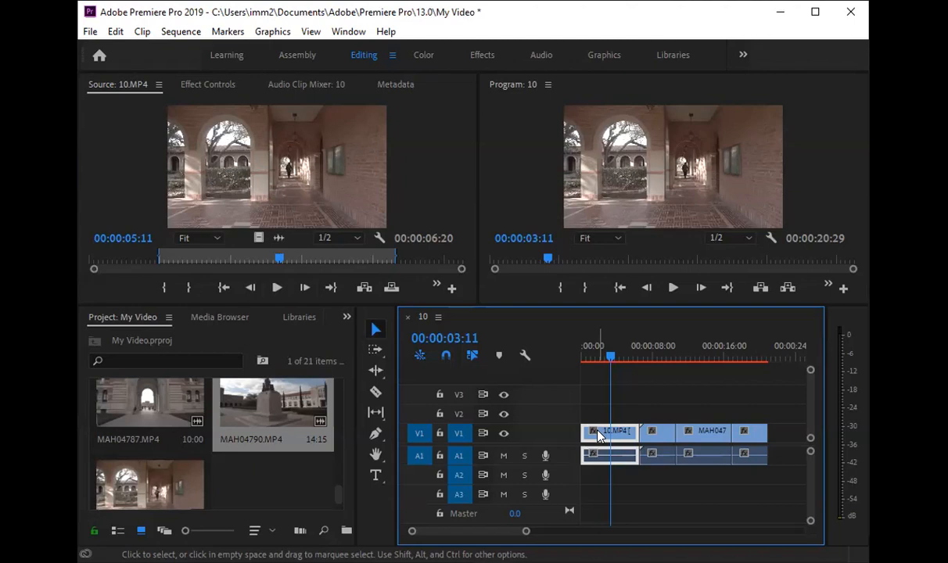
right_click(593, 432)
left_click(641, 394)
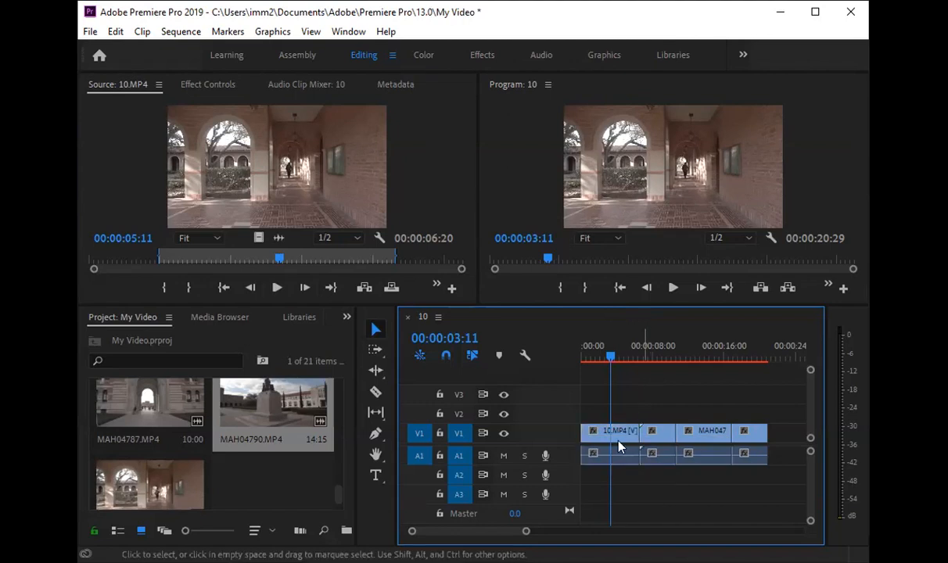
right_click(615, 440)
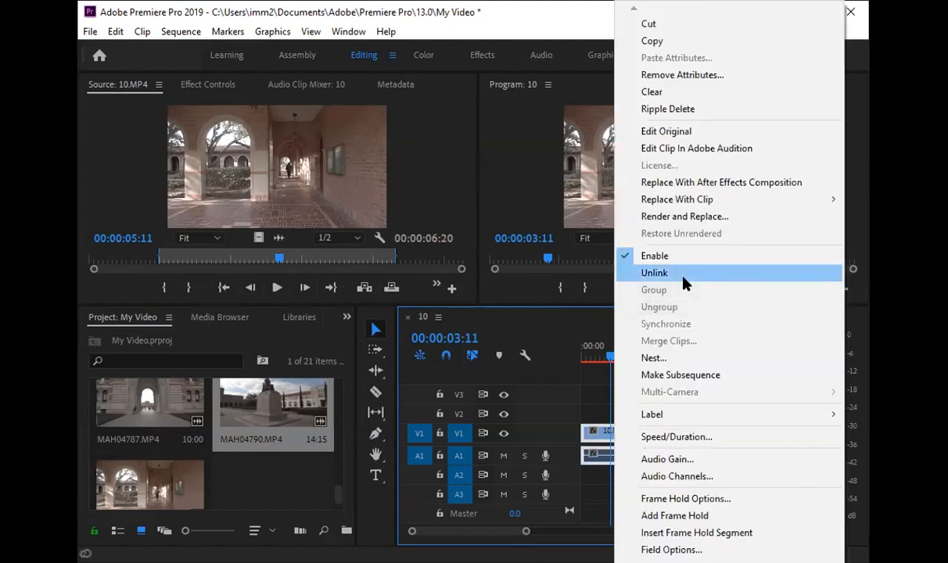
left_click(682, 277)
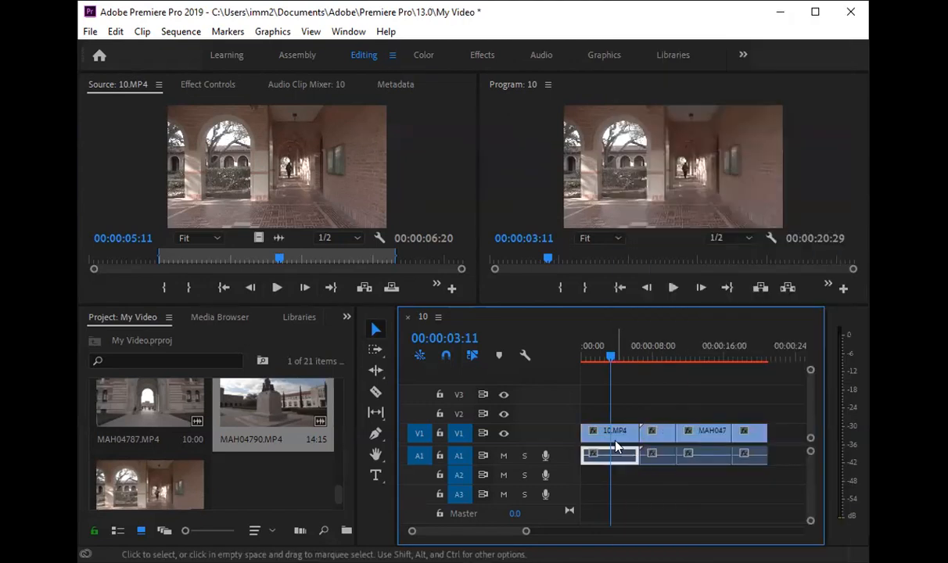
Step: Delete the unlinked audio of 10.MP4 from track A1, keeping its video
left_click(612, 451)
left_click(617, 437)
left_click(620, 450)
key("Delete")
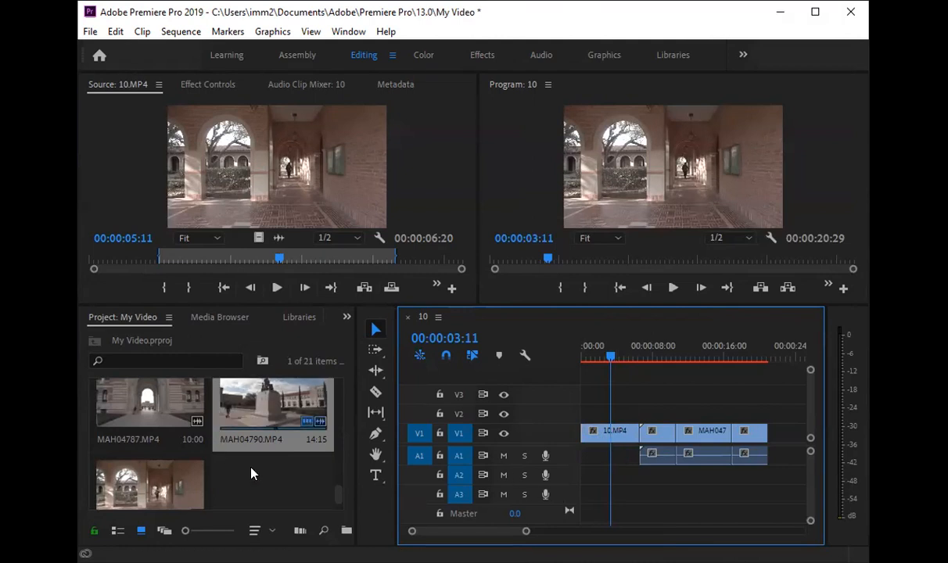
scroll(237, 442, "down", 3)
scroll(244, 466, "down", 5)
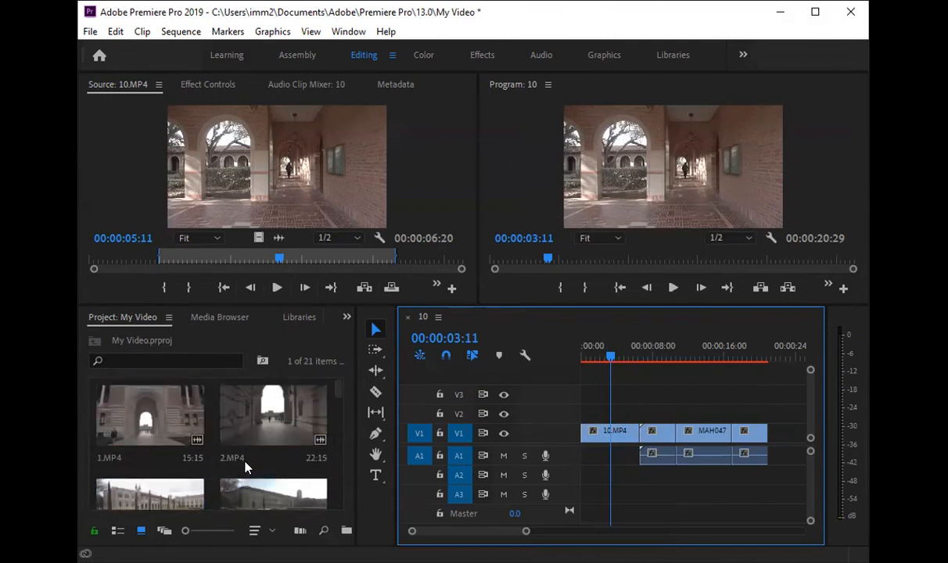
scroll(245, 466, "up", 5)
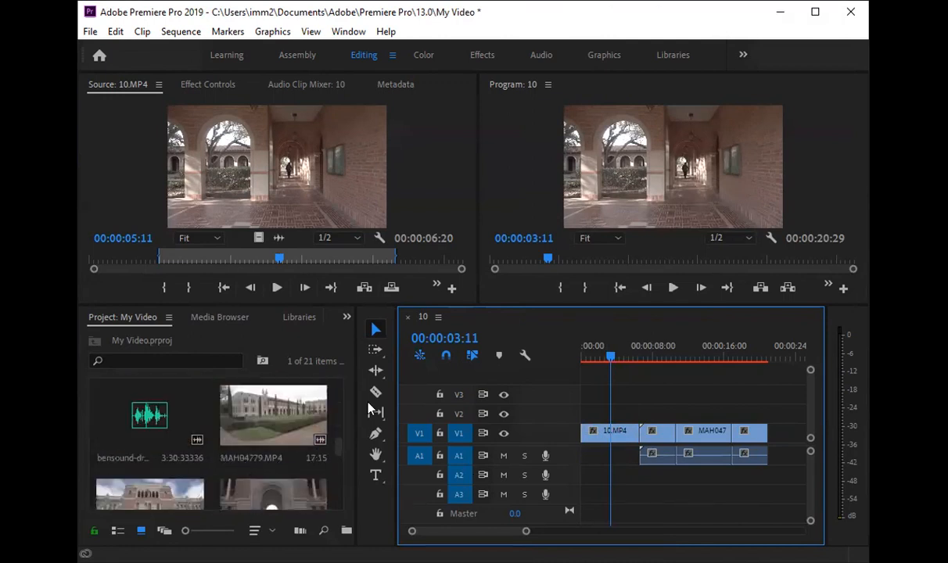
Step: Switch to the Graphics workspace and browse the available title templates
left_click(614, 54)
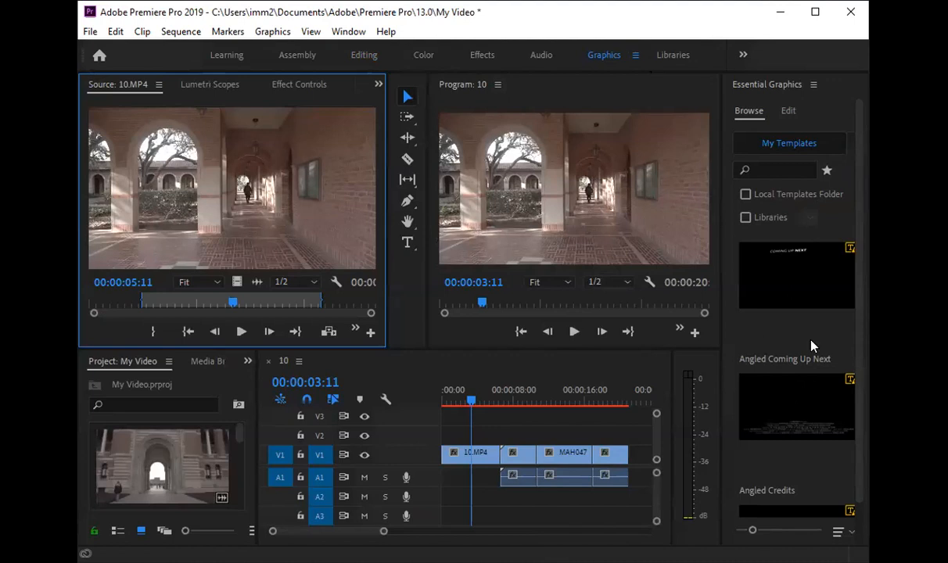
scroll(810, 344, "down", 1)
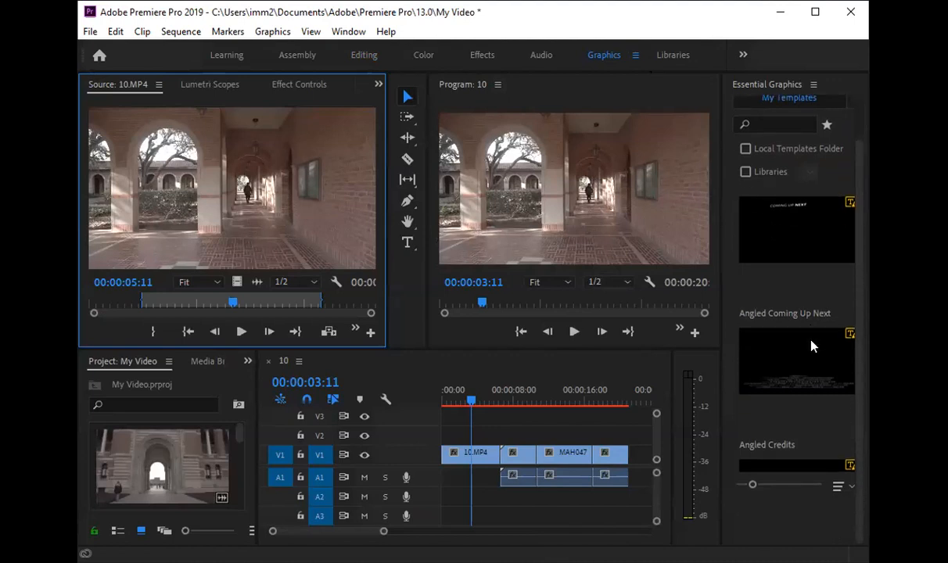
scroll(810, 345, "up", 1)
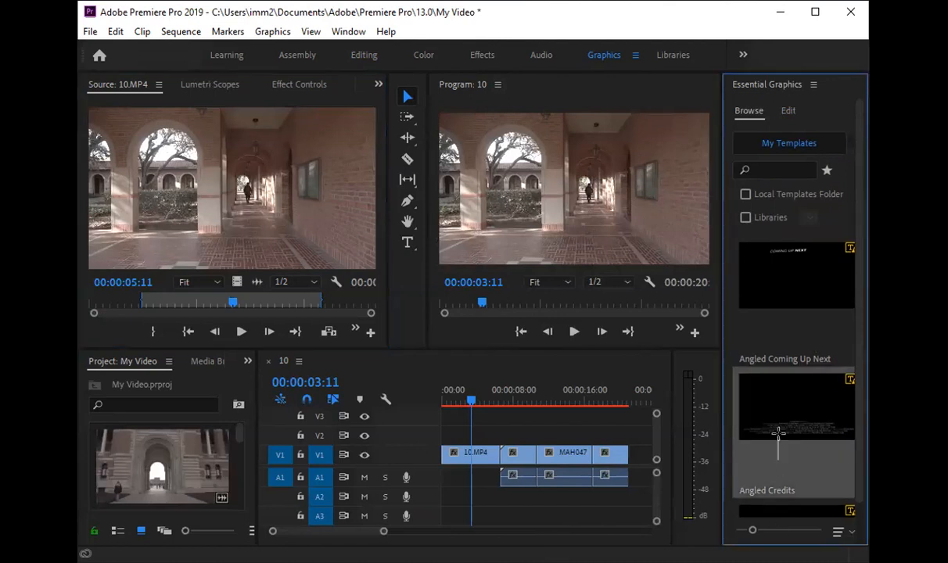
scroll(778, 451, "down", 1)
scroll(786, 441, "up", 1)
scroll(809, 258, "down", 1)
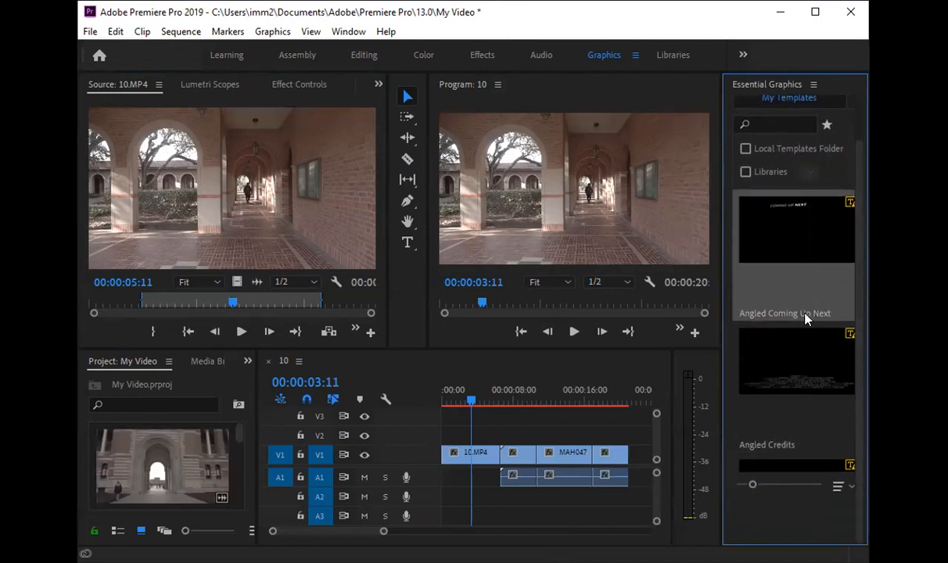
left_click(771, 460)
scroll(782, 335, "up", 1)
scroll(784, 320, "down", 1)
scroll(785, 324, "up", 1)
scroll(786, 325, "down", 1)
Step: Shrink the template thumbnails to the smallest size and find the Basic Title template
left_click_drag(756, 489, 741, 488)
scroll(791, 355, "down", 3)
scroll(792, 356, "down", 4)
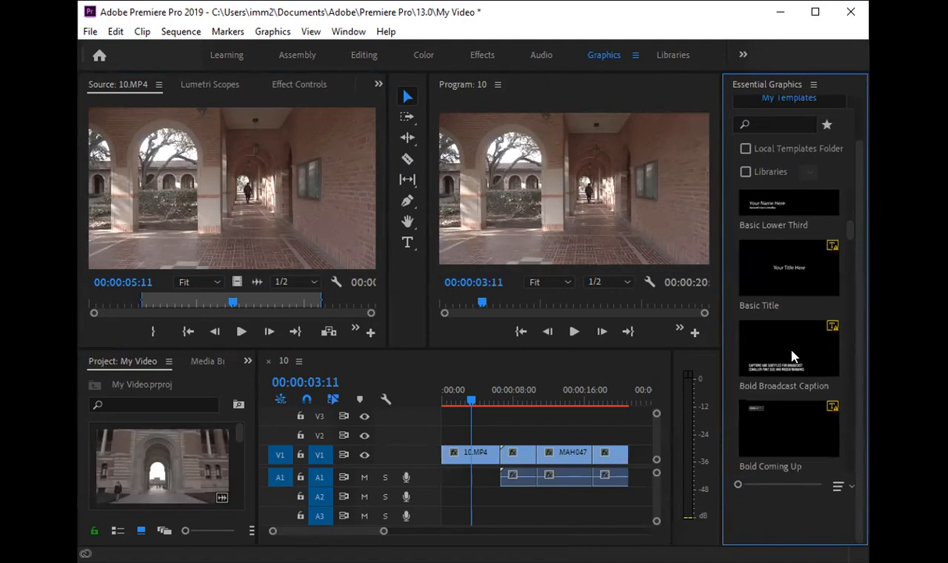
scroll(792, 357, "up", 1)
scroll(792, 357, "down", 1)
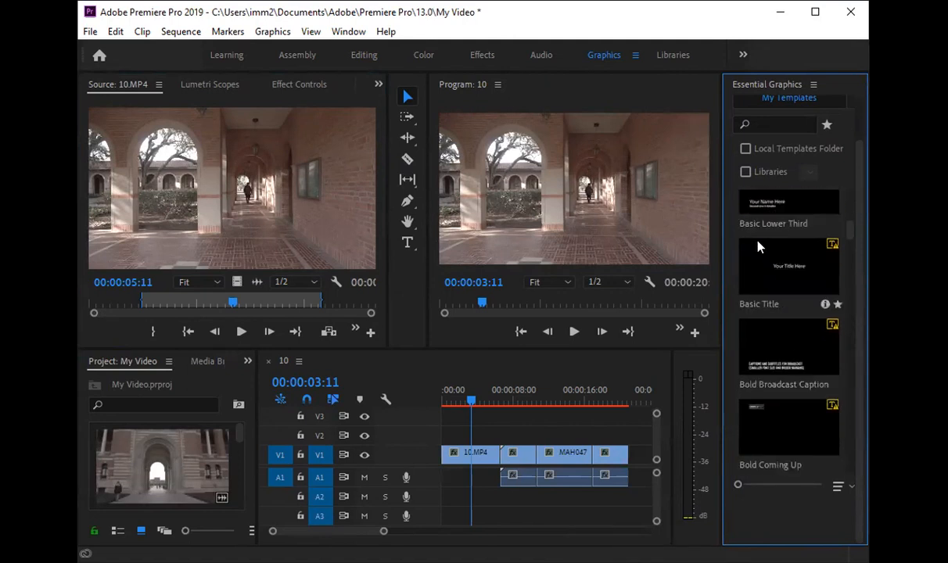
Step: Place the Basic Title template on track V1 right after the last clip, and preview it at 00:00:23:02
left_click(788, 266)
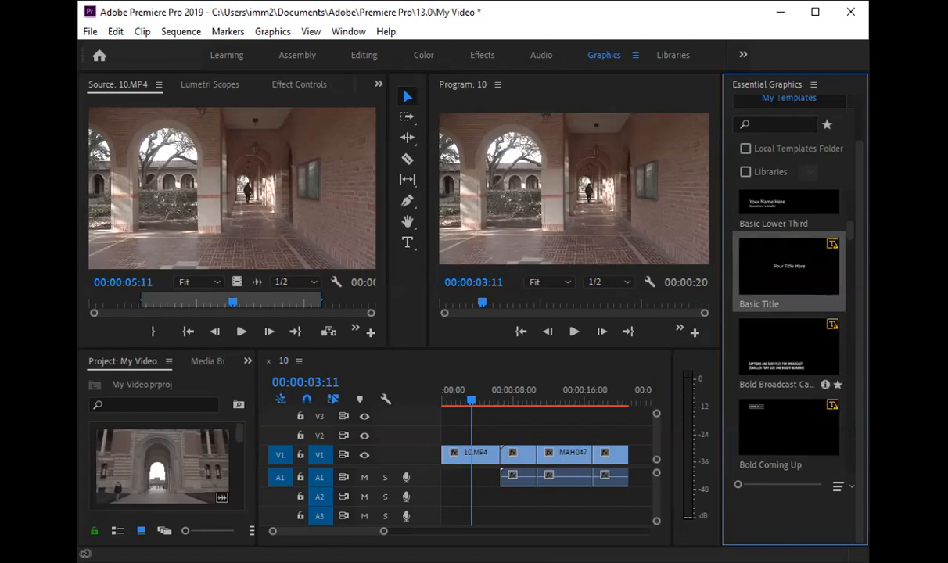
left_click_drag(382, 531, 416, 530)
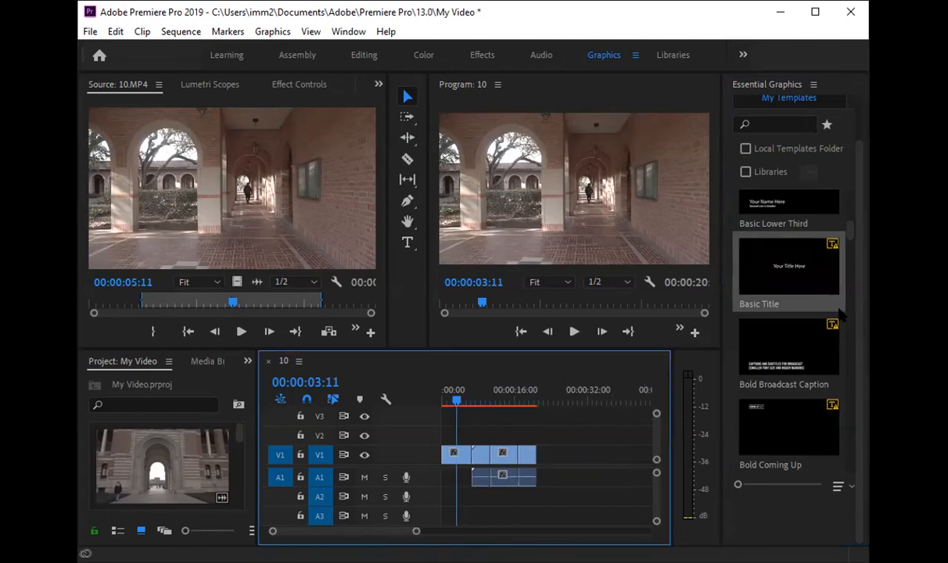
left_click_drag(791, 278, 546, 462)
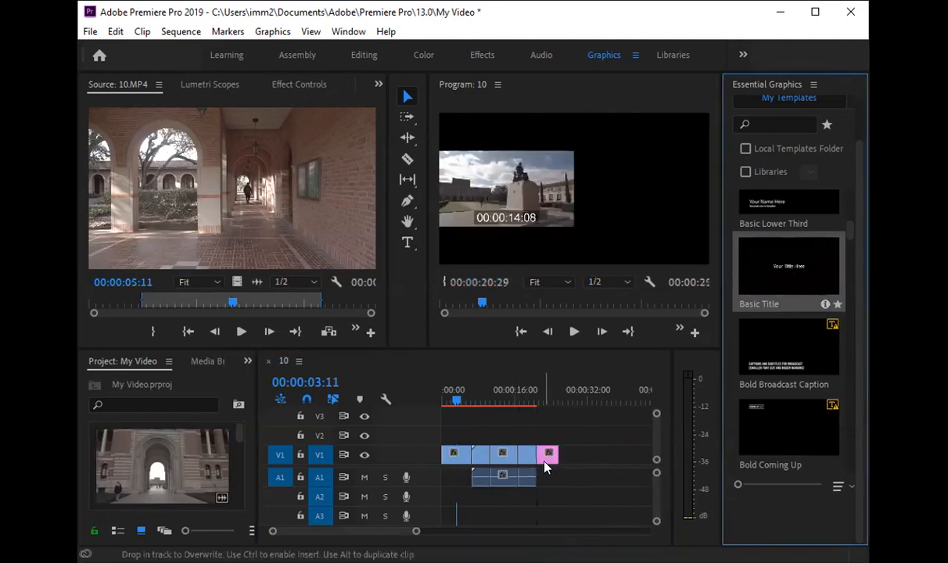
left_click_drag(538, 402, 548, 406)
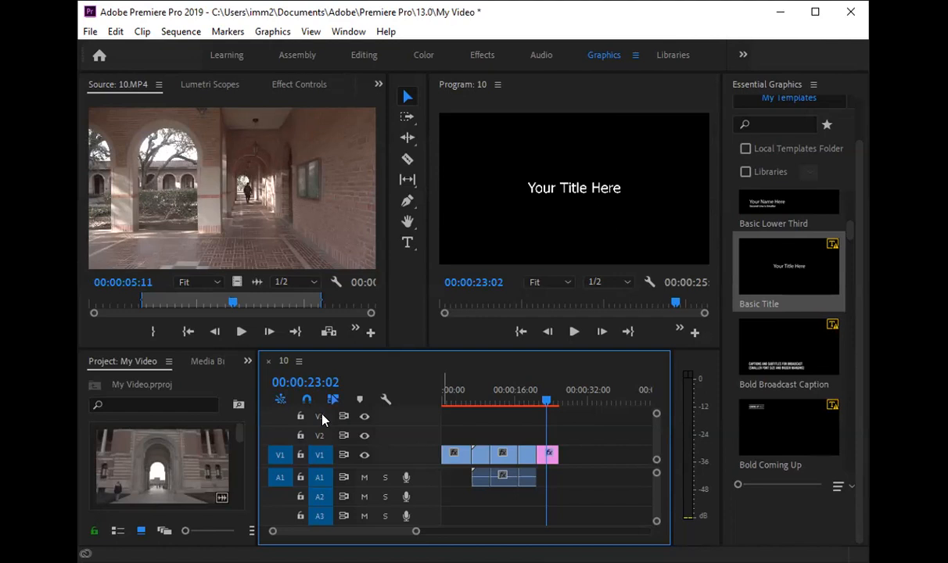
Step: Replace the placeholder text of the title clip with My Video
left_click(547, 451)
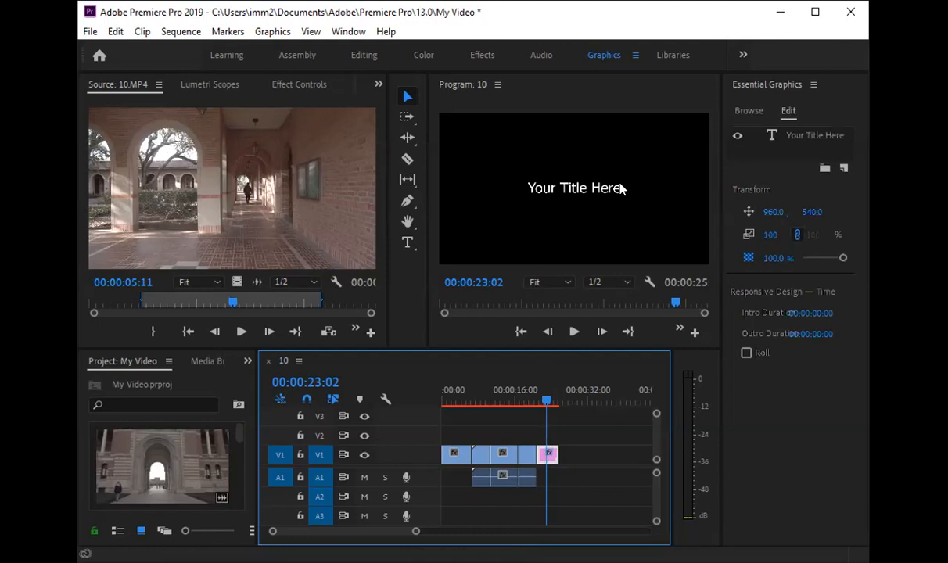
double_click(549, 189)
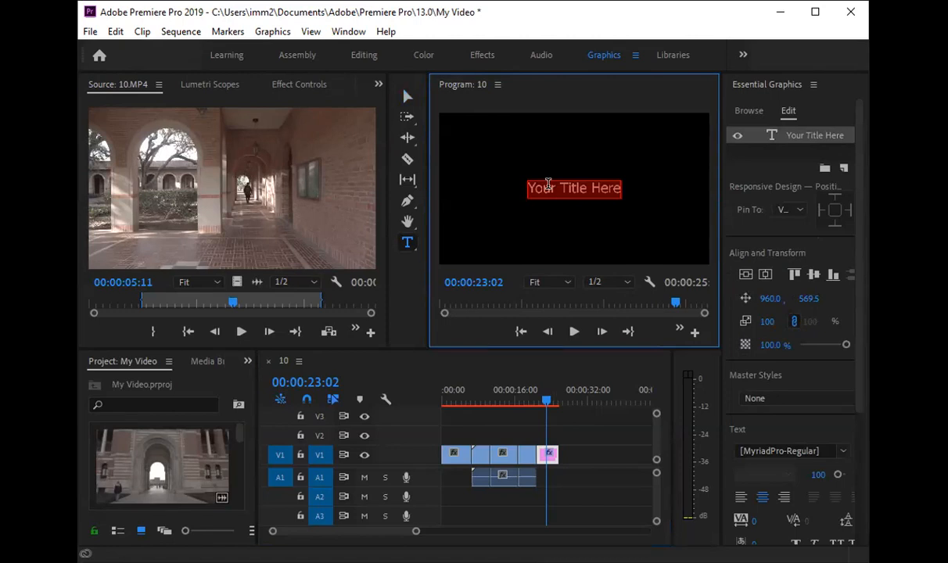
type("My Video")
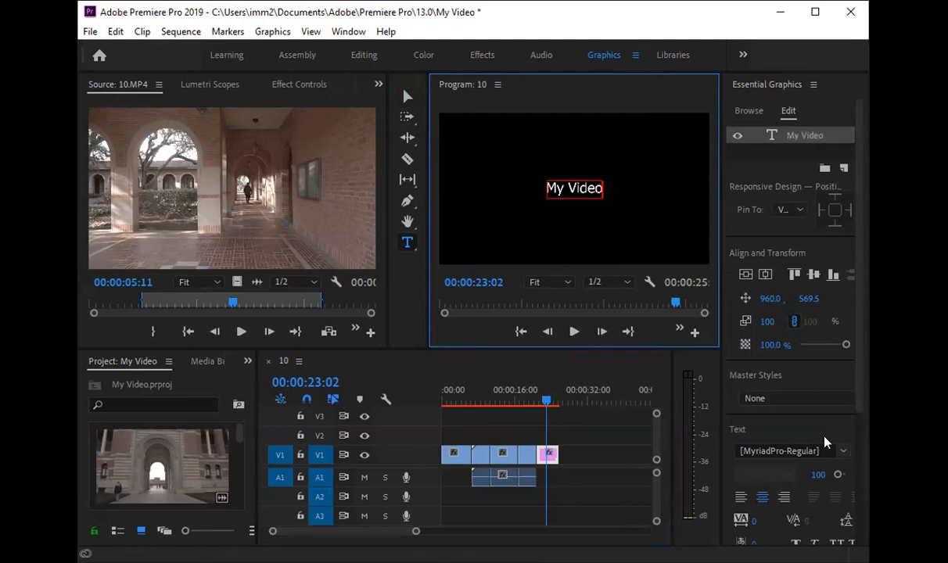
Step: Set the My Video text to the Bookman Old Style font at size 107
scroll(825, 444, "down", 2)
scroll(825, 444, "down", 2)
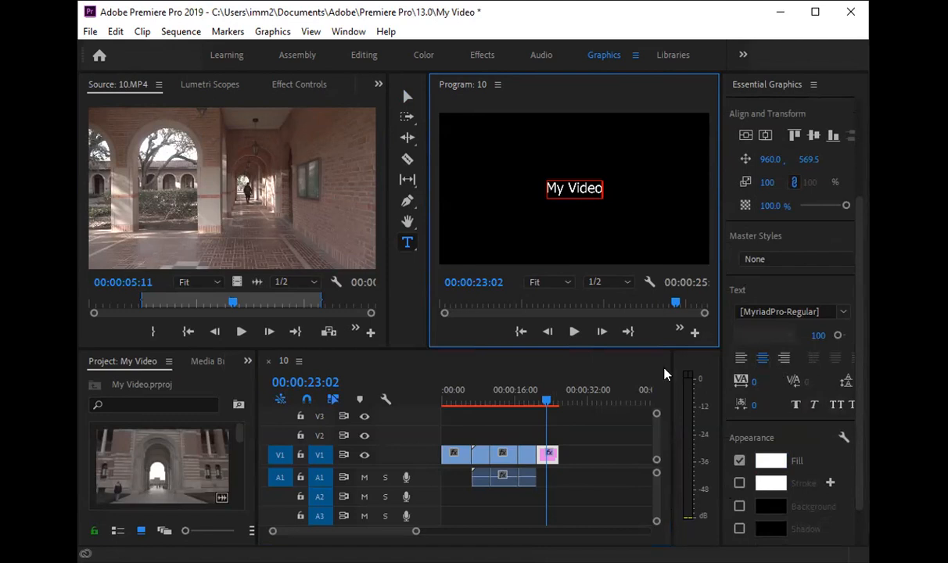
left_click_drag(601, 186, 526, 182)
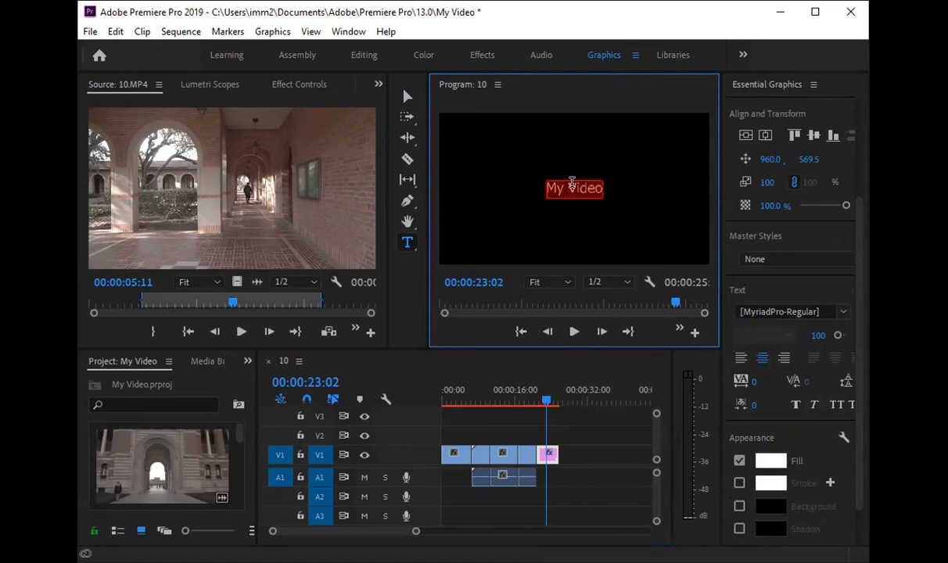
left_click(842, 313)
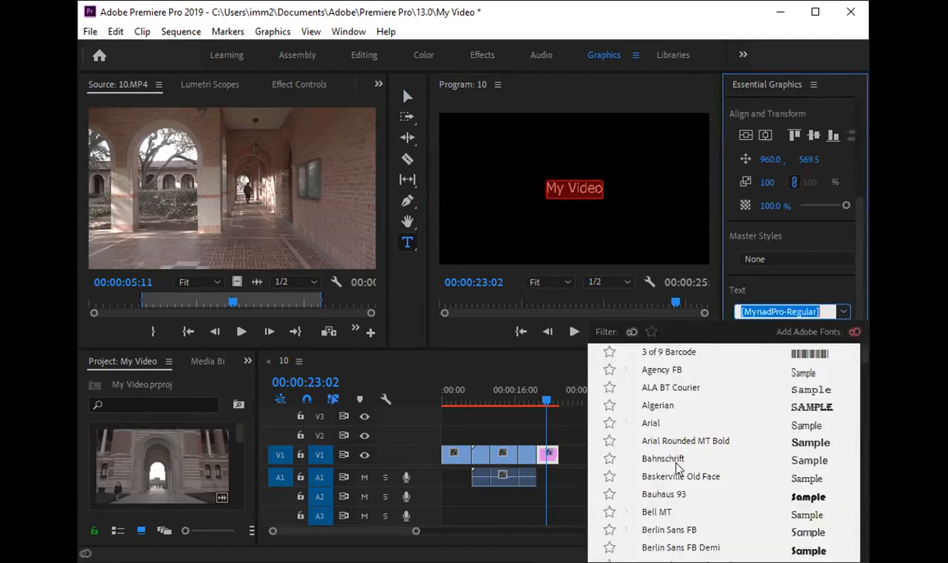
left_click(676, 462)
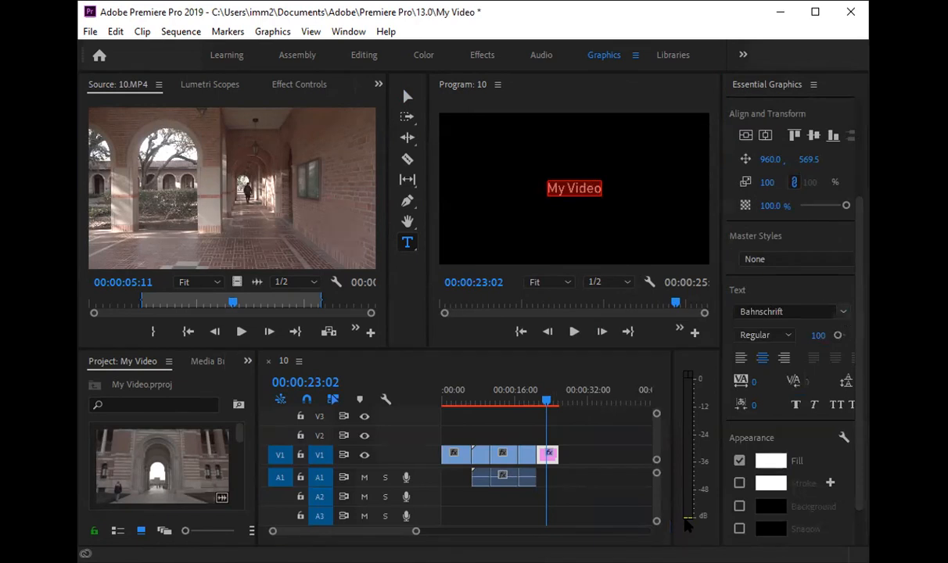
left_click(686, 525)
mouse_move(822, 340)
left_mouse_down()
mouse_move(843, 332)
mouse_move(835, 343)
left_mouse_up()
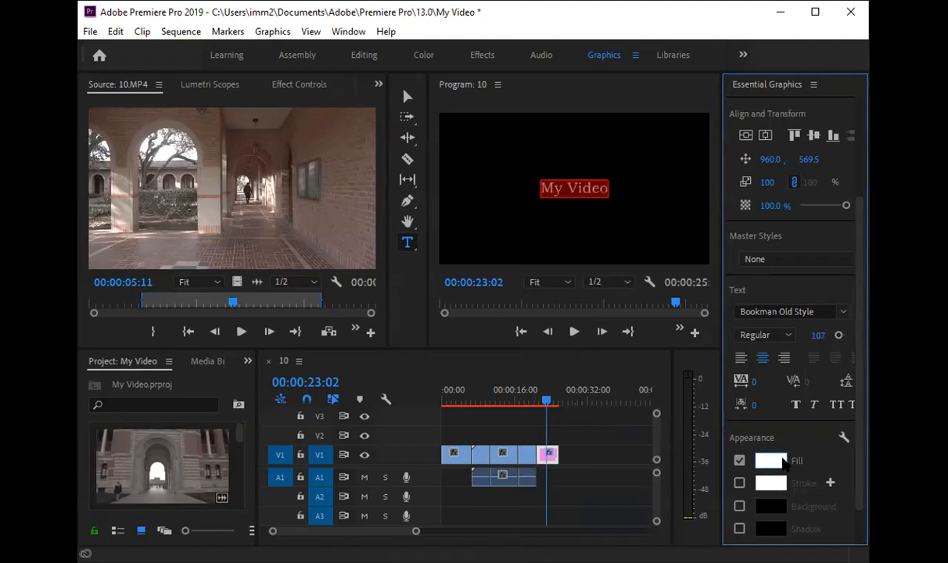
Step: Change the fill colour of the My Video text to green 1EE819
left_click(782, 459)
left_click_drag(442, 347, 378, 339)
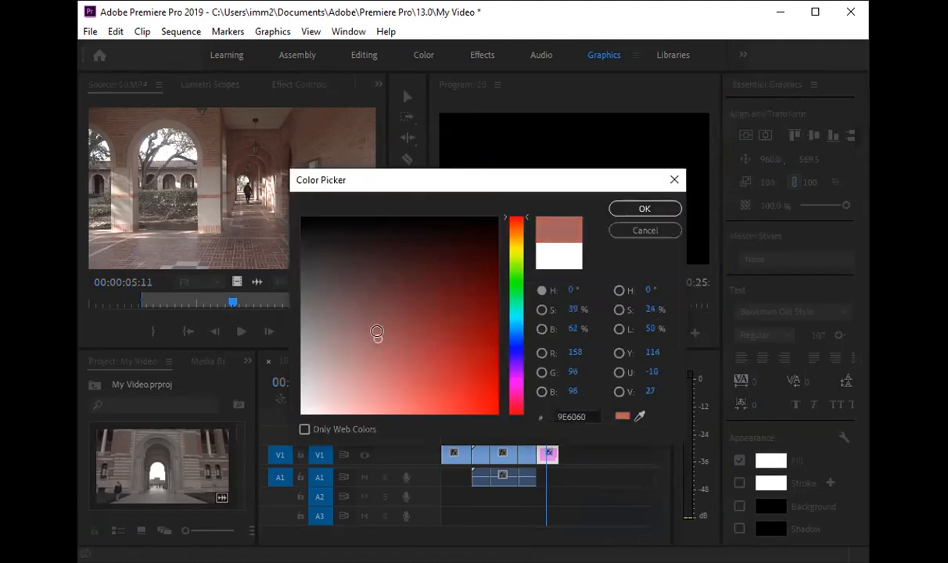
left_click_drag(523, 265, 522, 281)
mouse_move(455, 313)
left_mouse_down()
mouse_move(450, 387)
mouse_move(433, 396)
mouse_move(473, 393)
left_mouse_up()
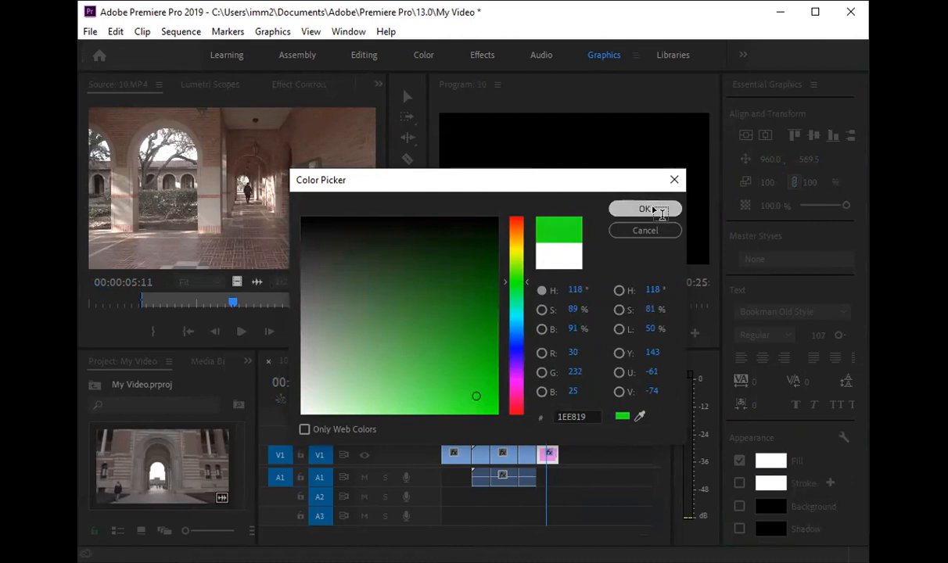
left_click(661, 209)
left_click(603, 232)
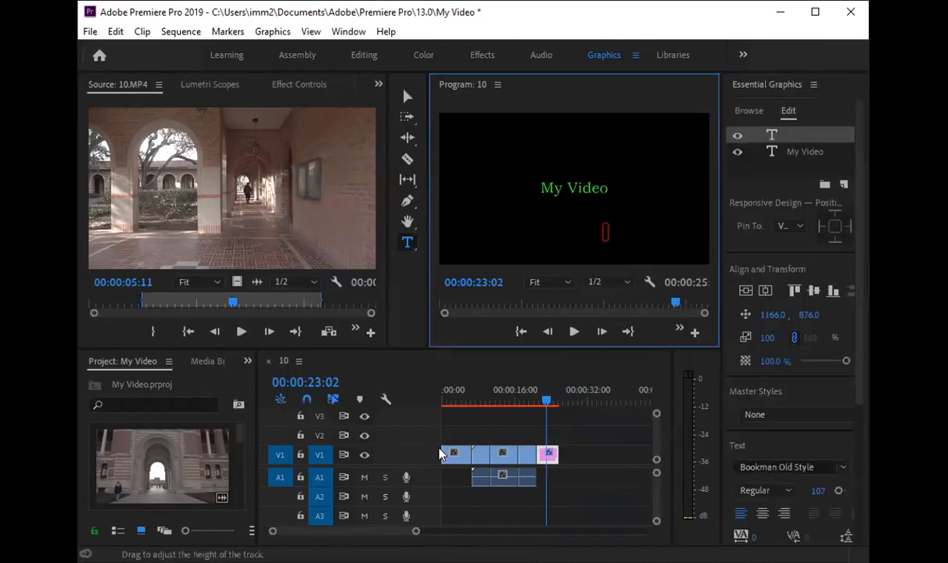
Step: Add another text layer reading New Title just below the My Video text
left_click(557, 188)
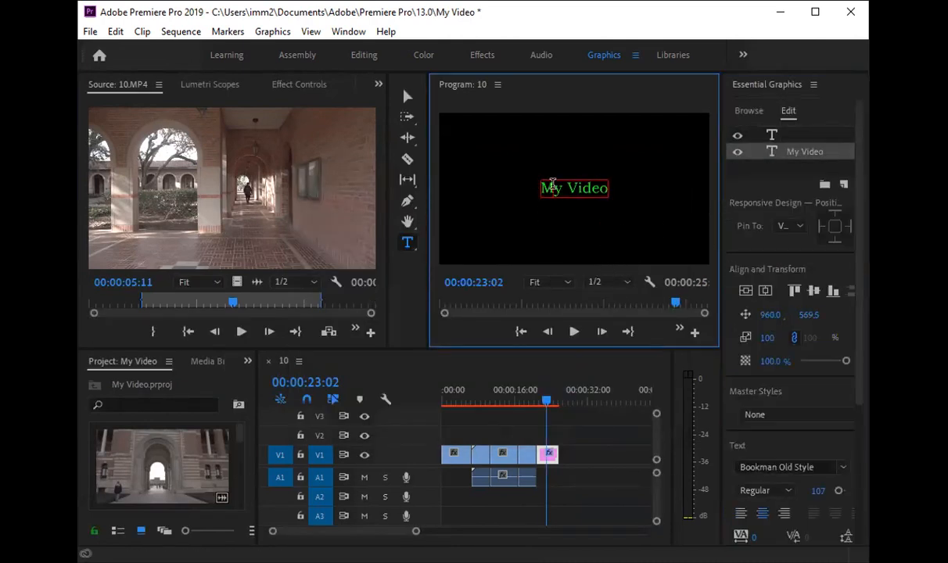
triple_click(560, 187)
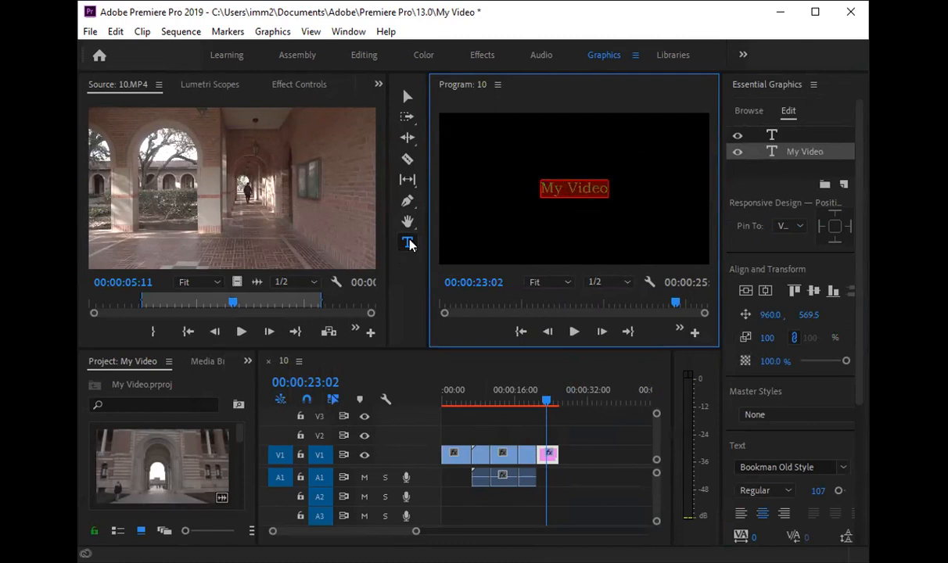
left_click(555, 217)
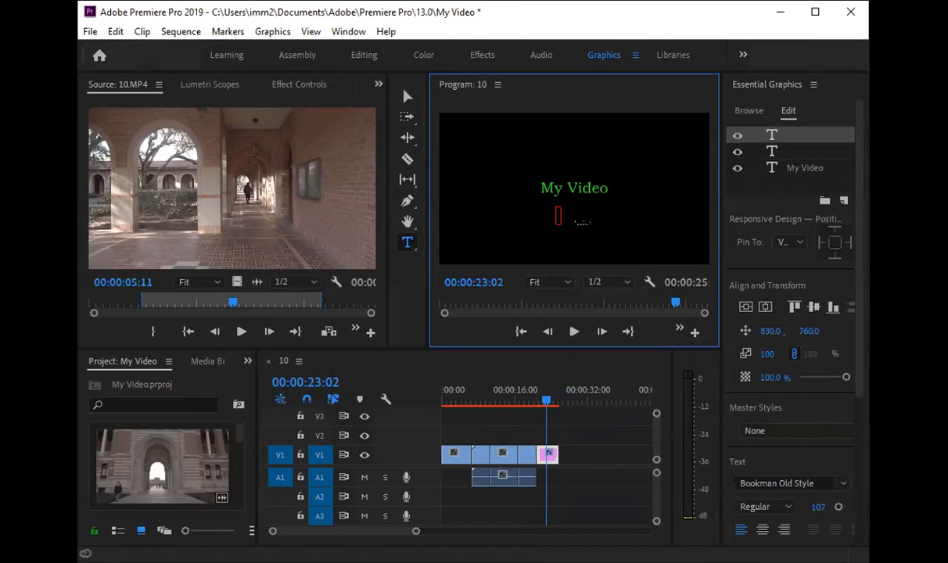
type("New Title")
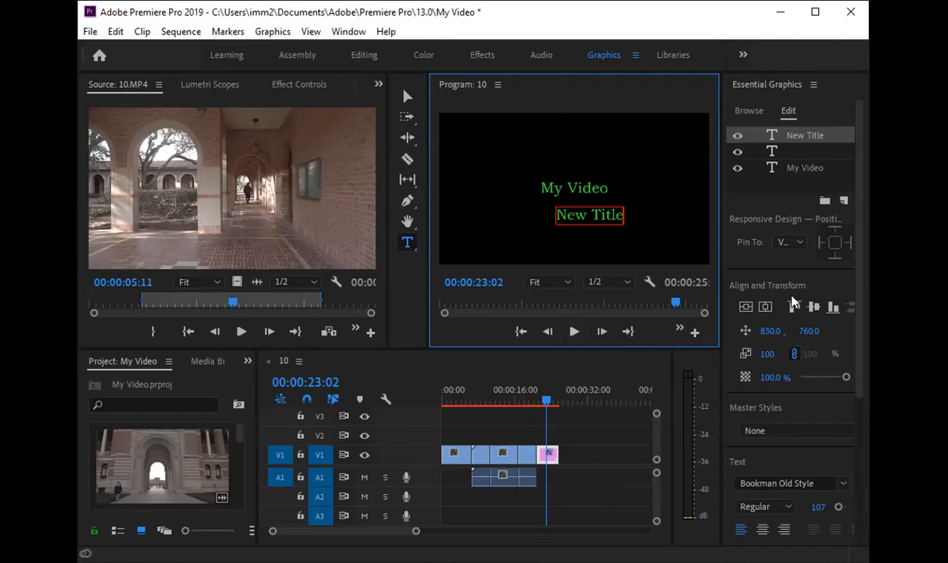
Step: Move the title clip to track V2 above the footage, lengthen it across most clips, and preview the overlay at 00:00:05:23
left_click(549, 454)
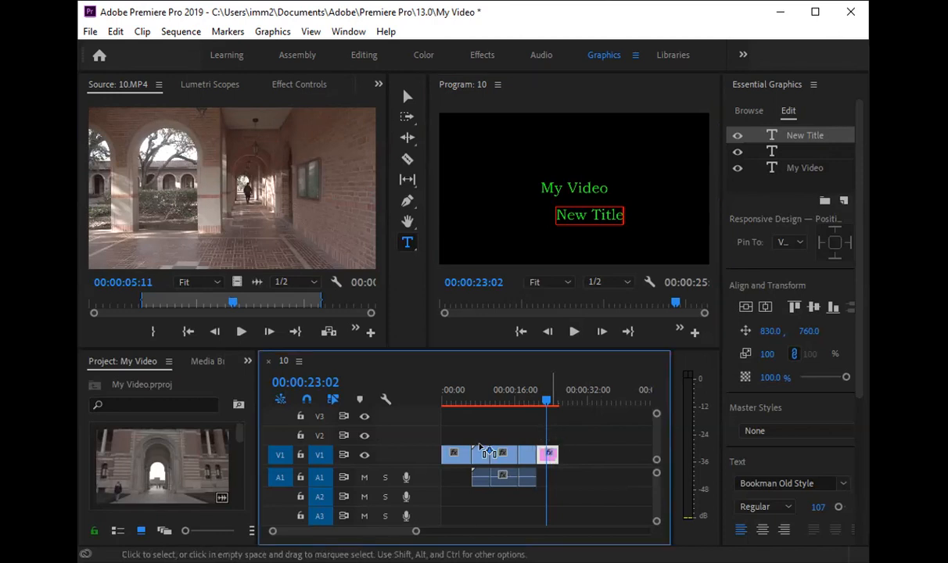
left_click_drag(463, 429, 526, 435)
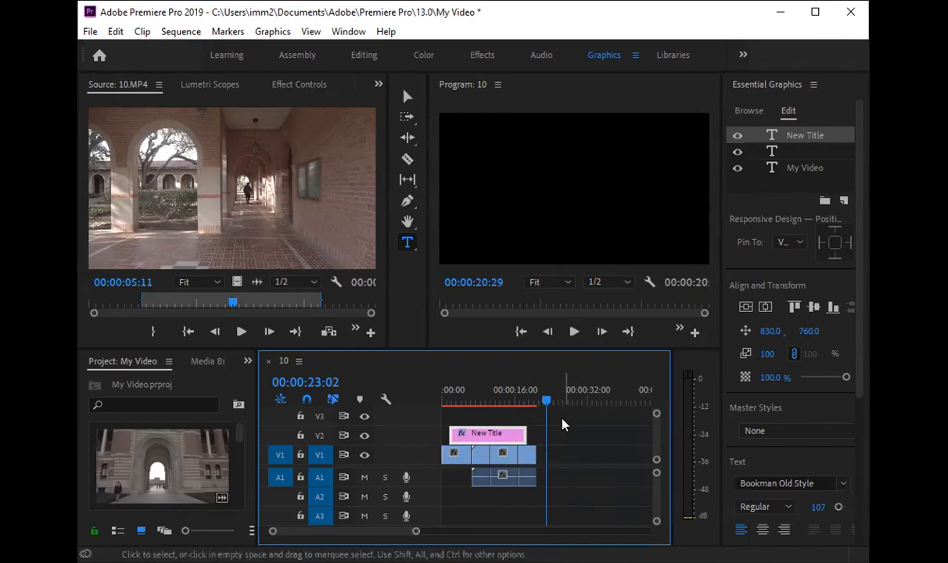
left_click_drag(520, 402, 467, 399)
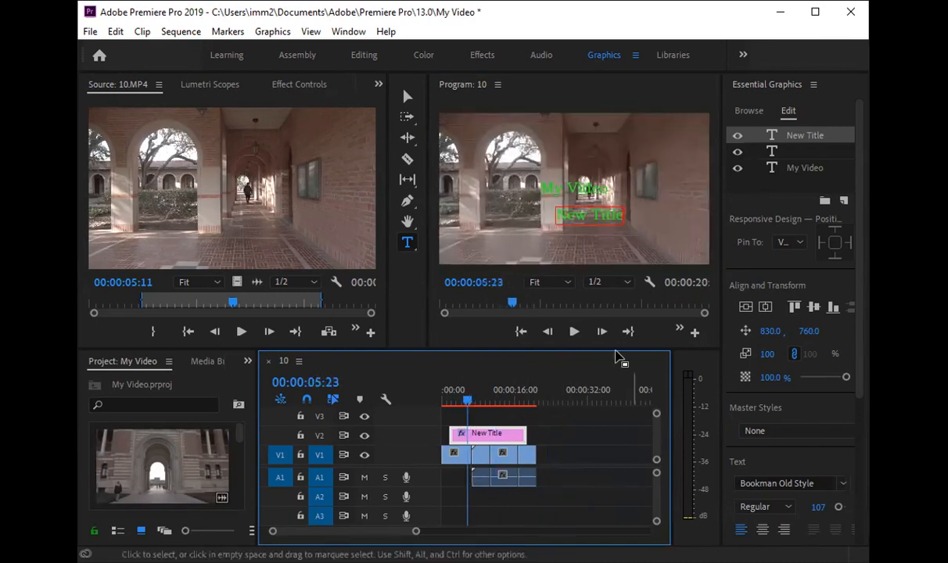
Step: With the Selection tool, pick the My Video and New Title texts alternately at 00:00:06:24, leaving My Video selected
left_click(405, 95)
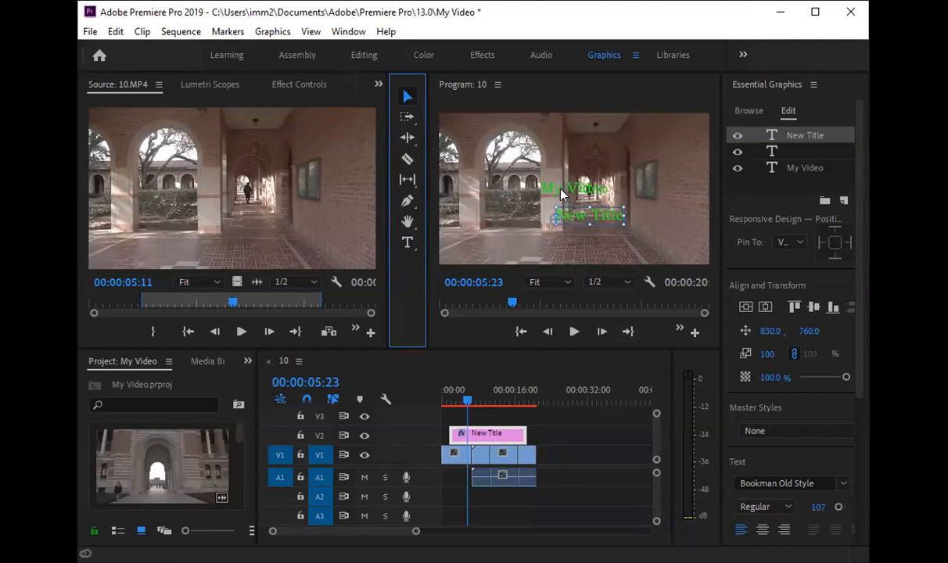
left_click(471, 397)
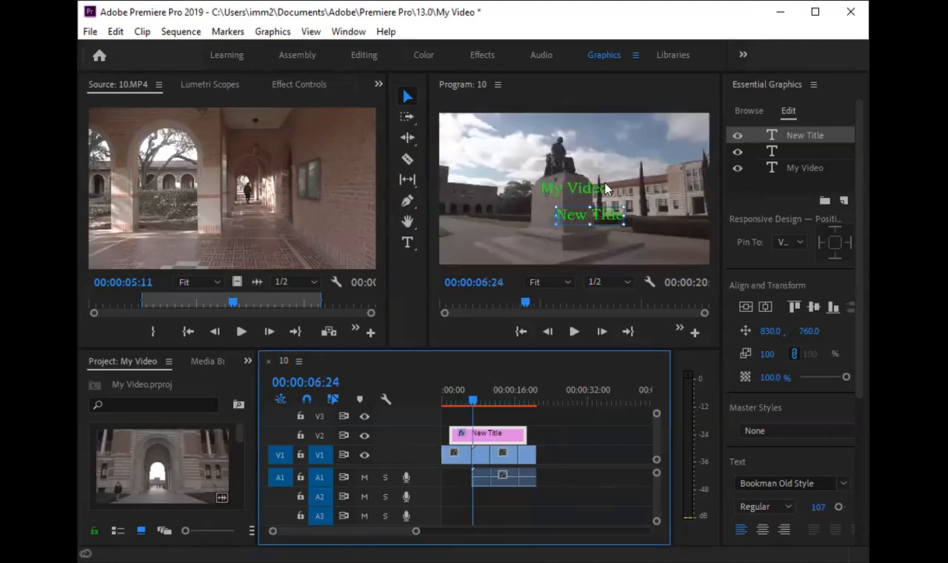
left_click(587, 194)
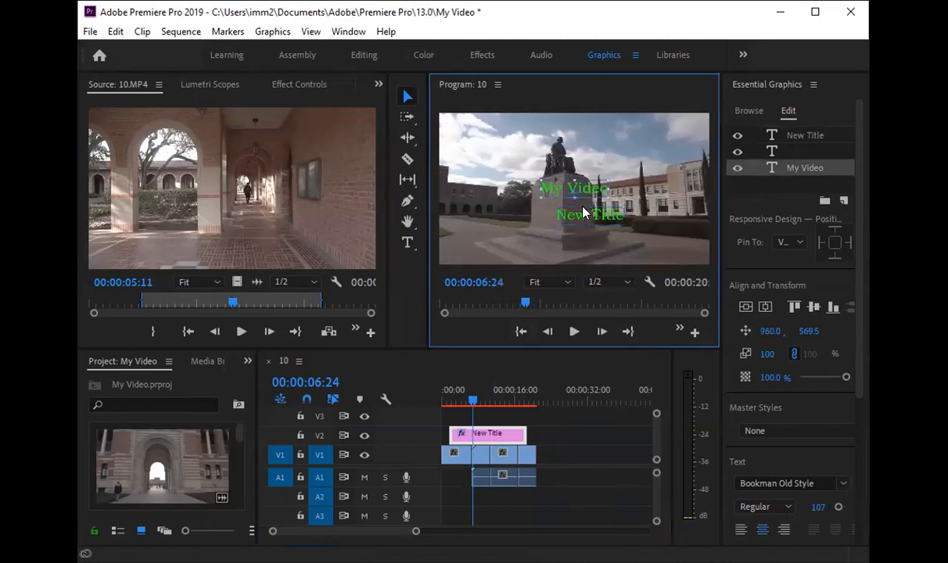
left_click(583, 208)
left_click(577, 192)
left_click(588, 219)
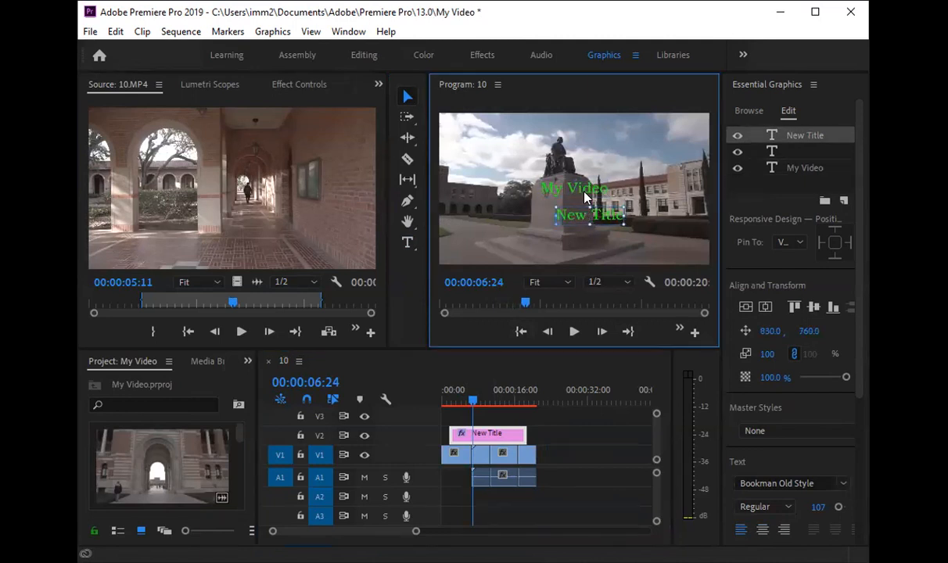
left_click(590, 197)
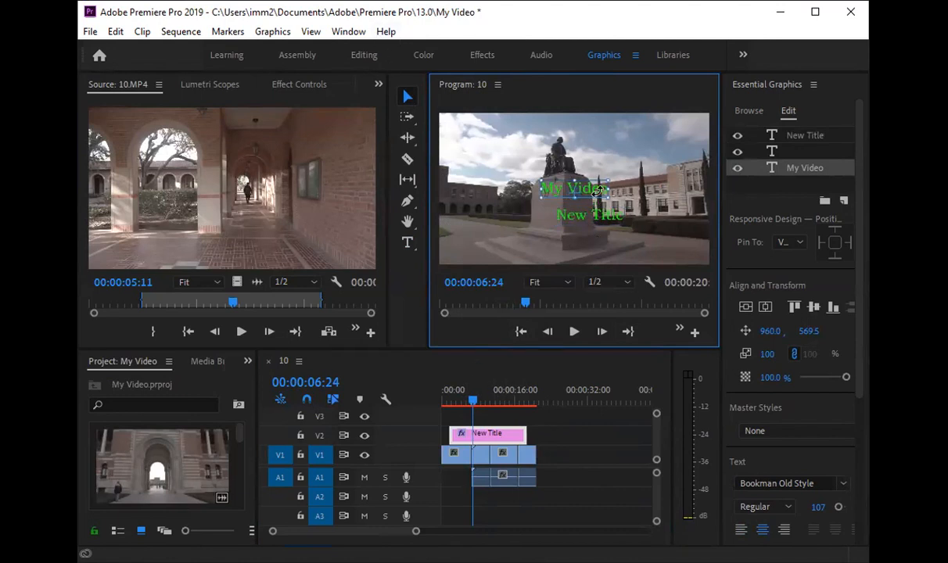
Step: Scale the My Video text to 145%, tilt it diagonally downward, and place it over the sky at about 345, 376
left_click_drag(595, 189, 510, 172)
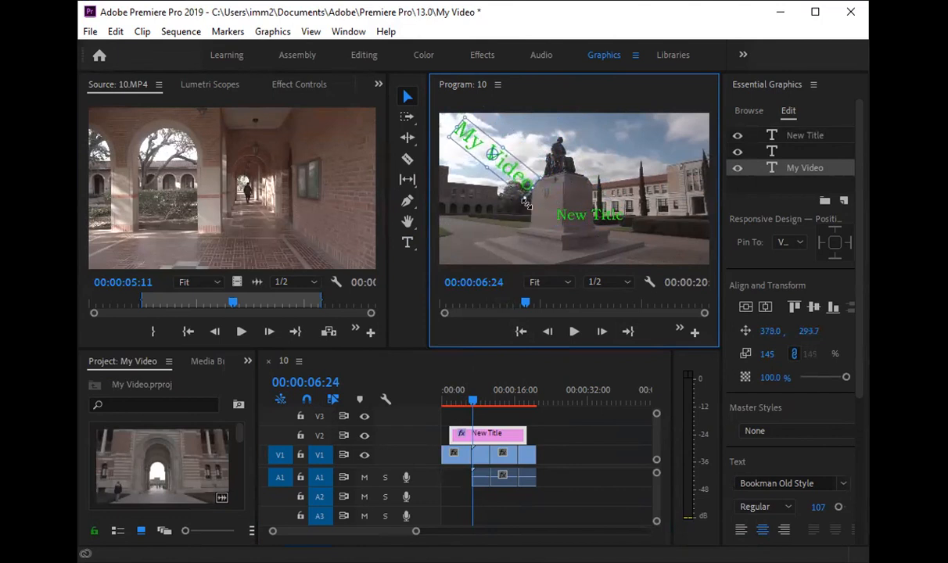
left_click_drag(528, 207, 521, 212)
mouse_move(512, 178)
left_mouse_down()
mouse_move(501, 181)
mouse_move(508, 188)
left_mouse_up()
Step: Scale the New Title text to 219%, move it to the frame's upper-right area, and reselect the My Video text
left_click(575, 208)
left_click_drag(602, 205, 614, 138)
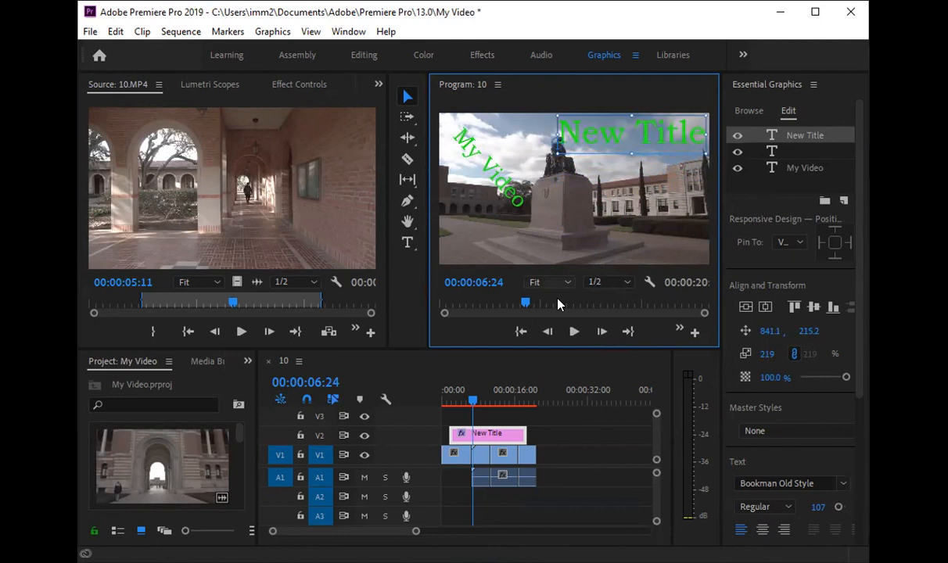
left_click(493, 174)
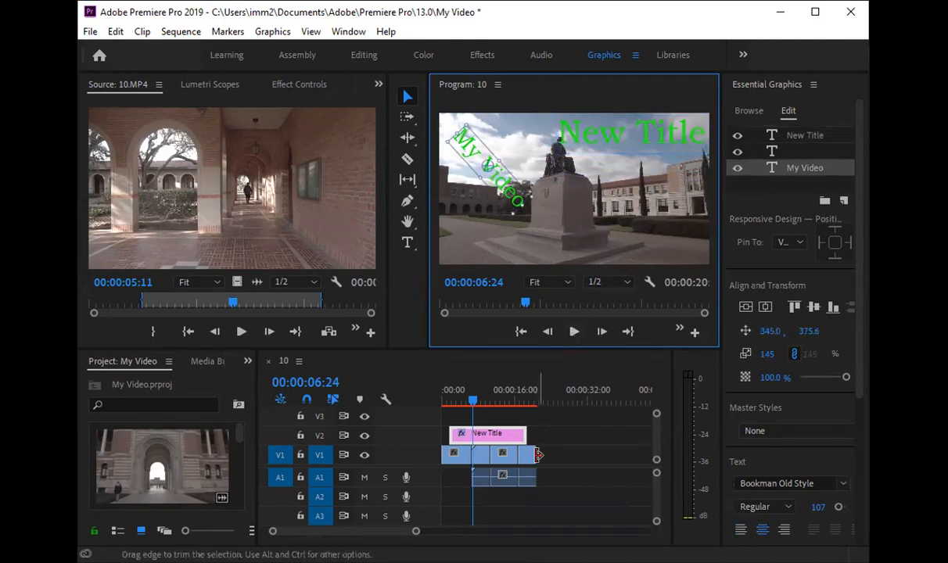
Step: Extend the last footage clip slightly, and create and delete an empty text clip at 00:00:19:21
left_click_drag(536, 454, 547, 453)
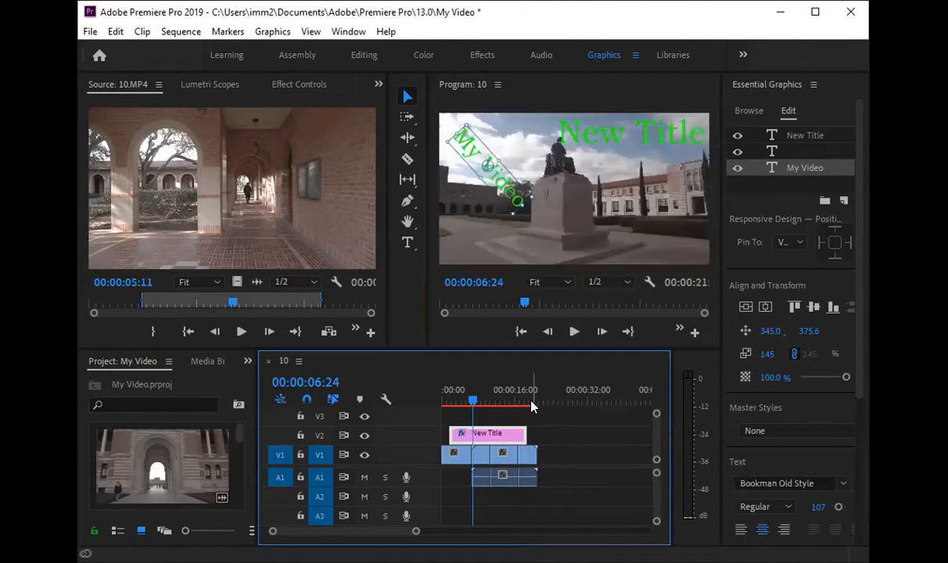
left_click(531, 403)
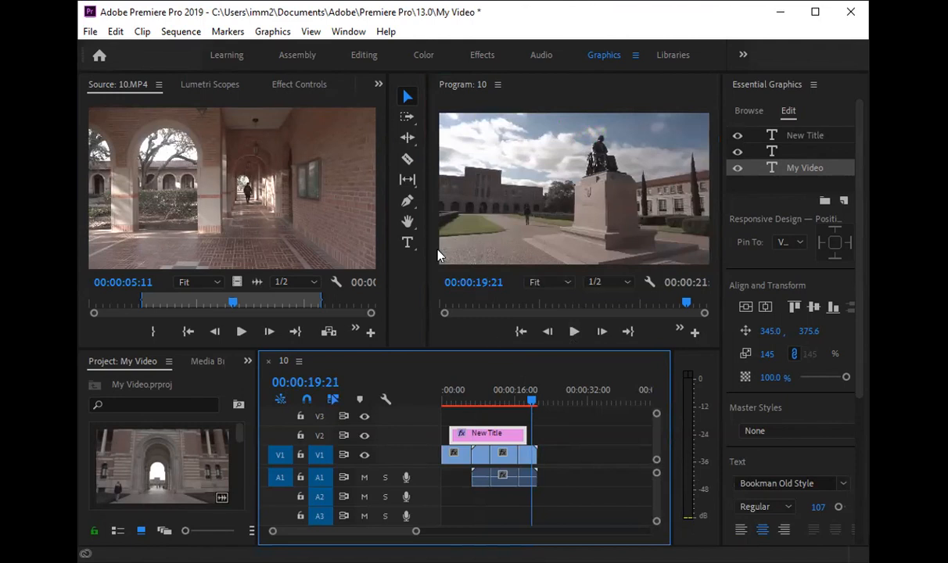
left_click(407, 243)
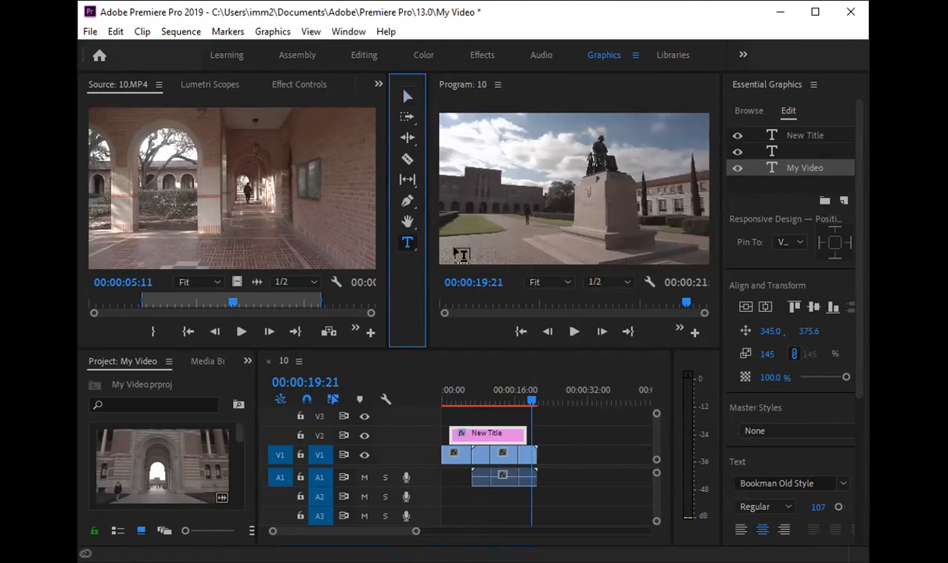
left_click(520, 174)
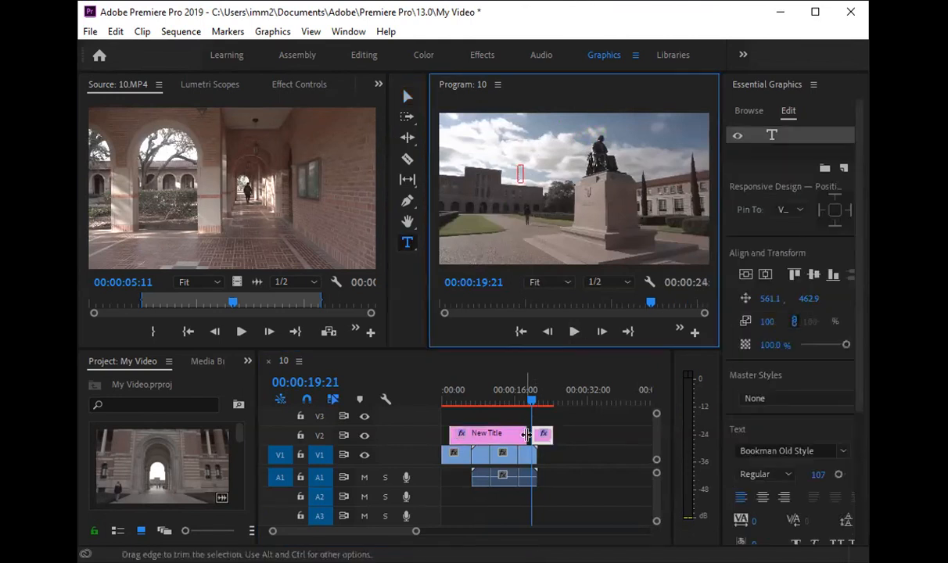
left_click(543, 434)
key("Delete")
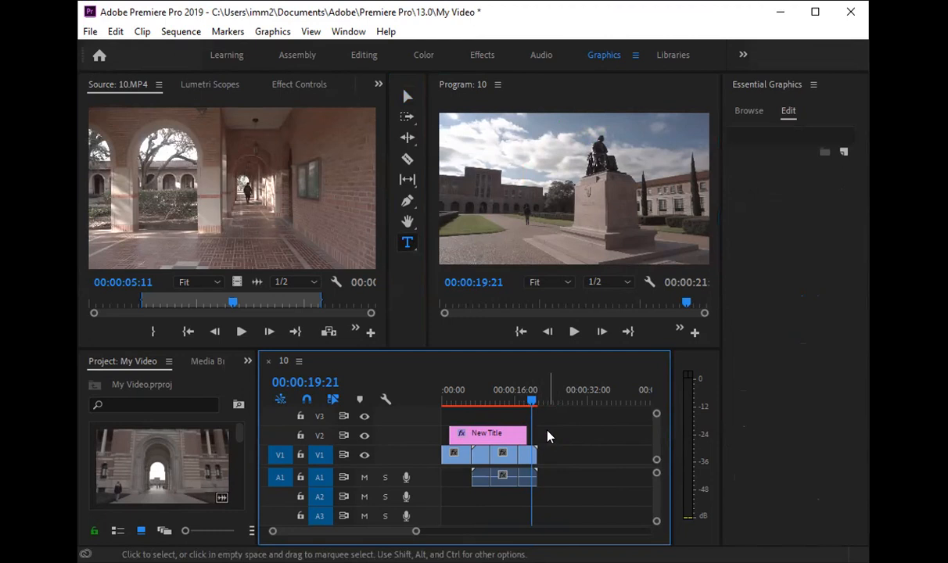
Step: Park the playhead at 00:00:13:17, return to the Selection tool, and switch to the Effects workspace
left_click_drag(490, 396, 505, 397)
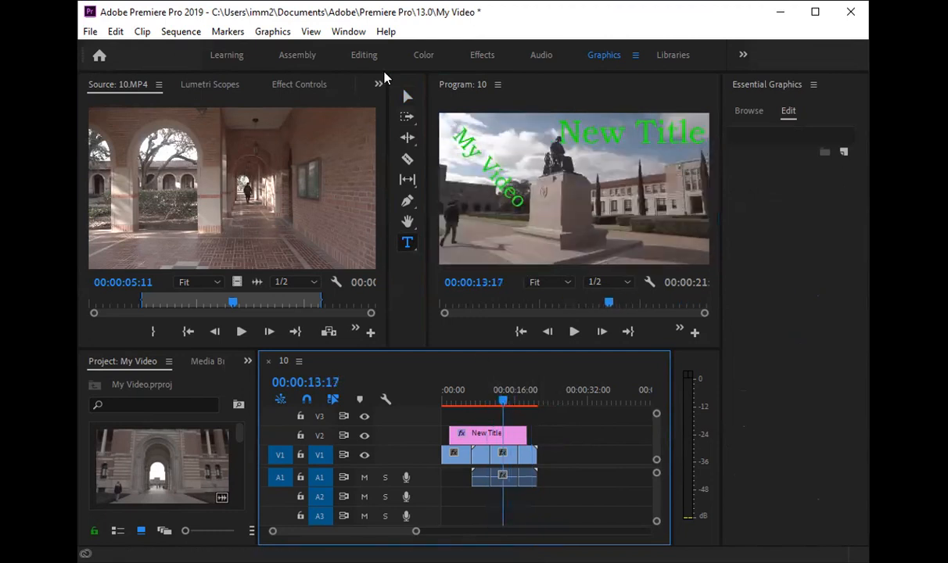
left_click(408, 96)
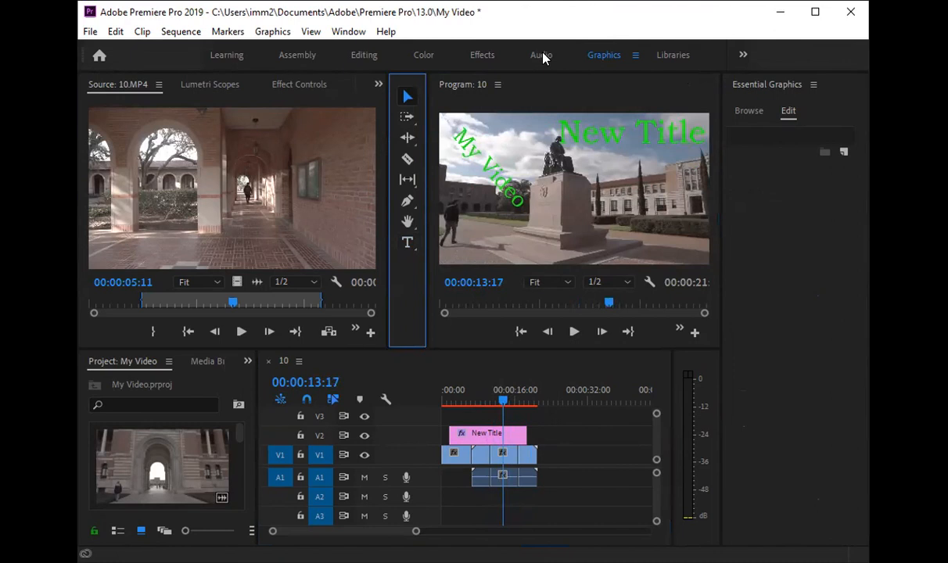
left_click(481, 57)
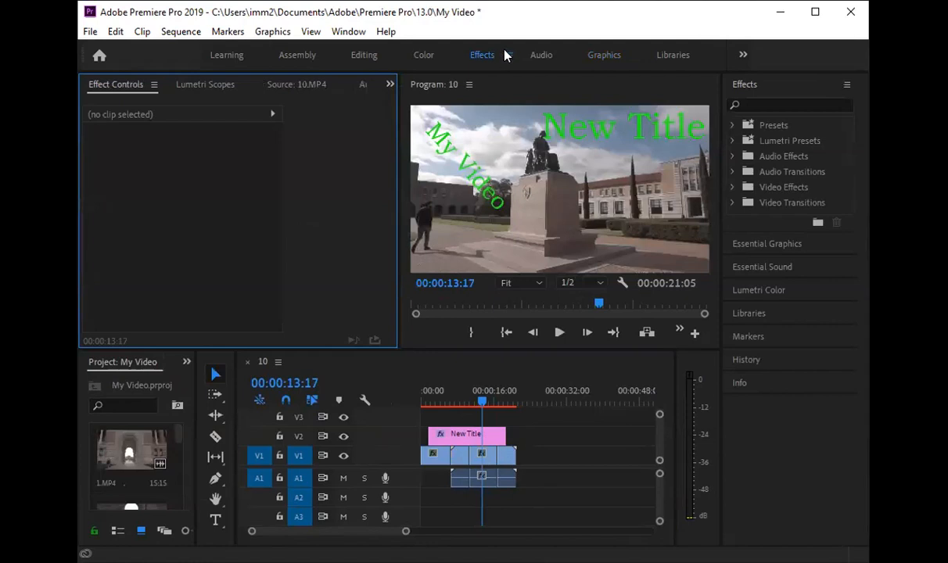
Step: Apply the Page Peel video transition to the cut between the last two footage clips on V1
left_click(733, 203)
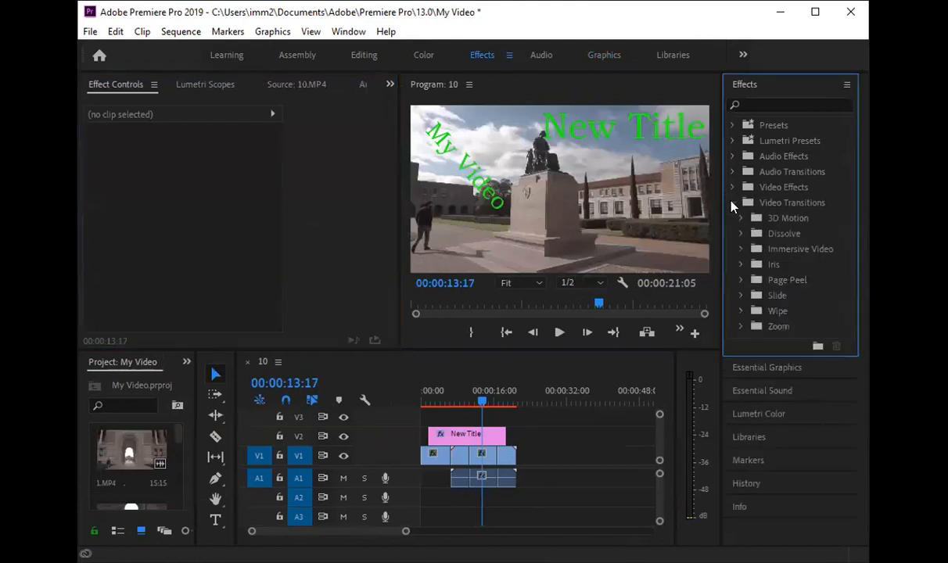
double_click(764, 280)
left_click(773, 296)
left_click_drag(519, 488, 516, 486)
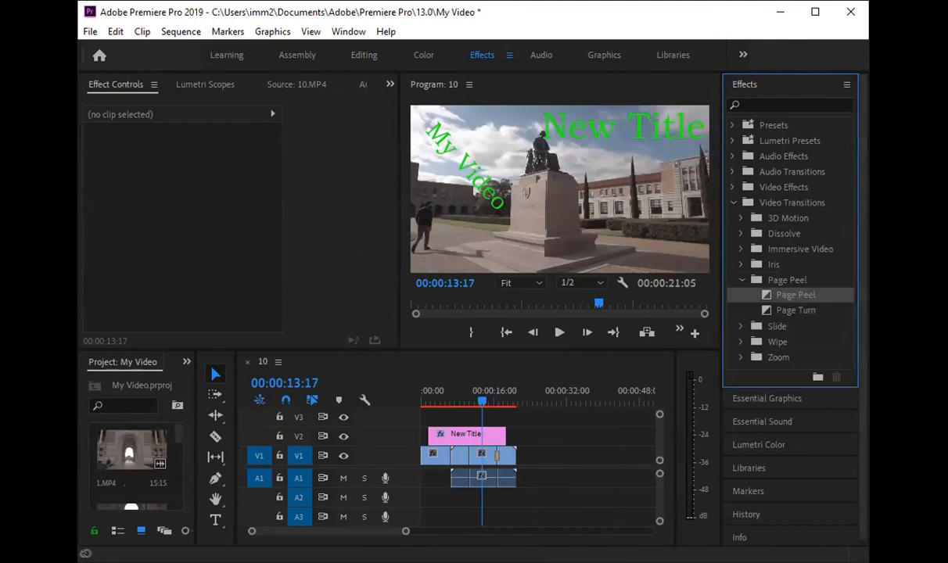
Step: Preview the Page Peel transition from about 00:00:16, and remove it from the cut
left_click_drag(405, 530, 343, 531)
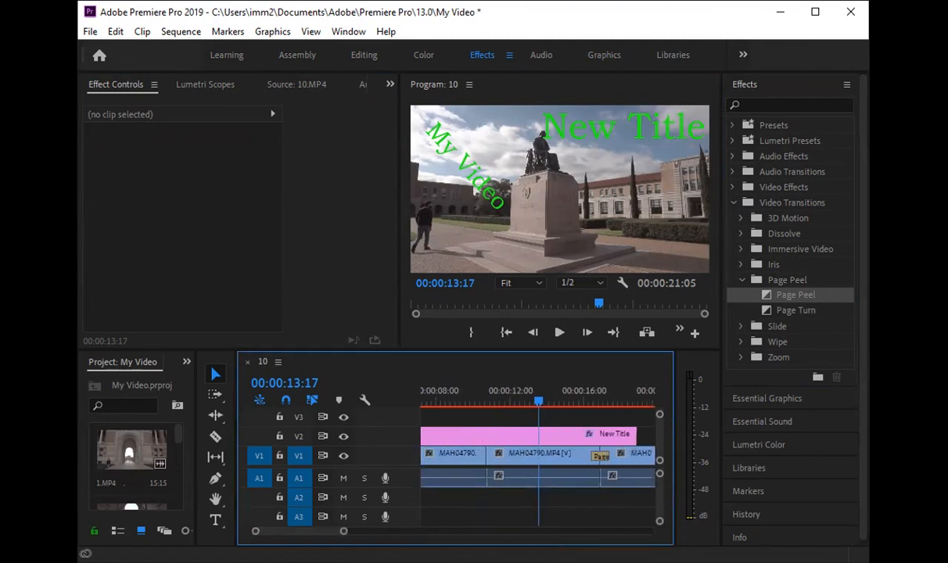
left_click(585, 399)
key("space")
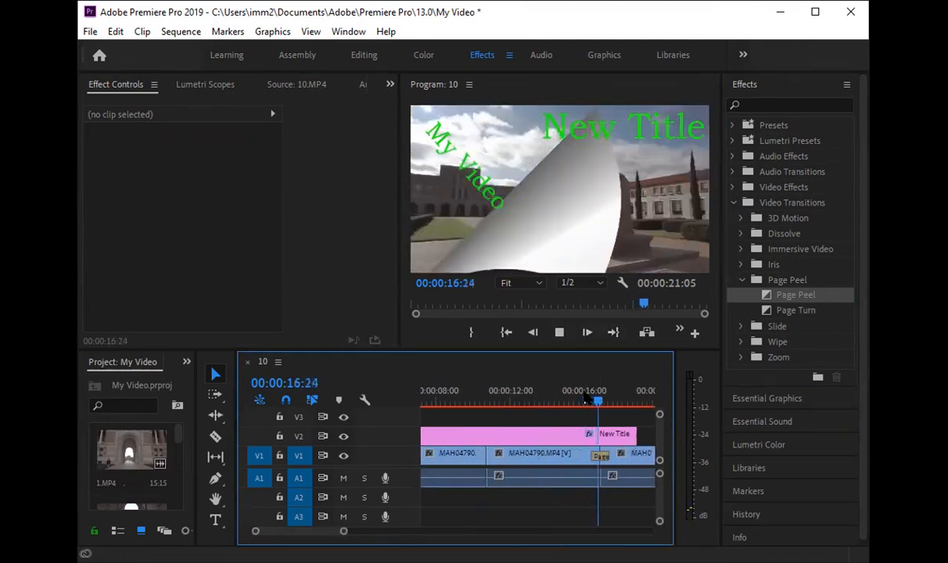
key("space")
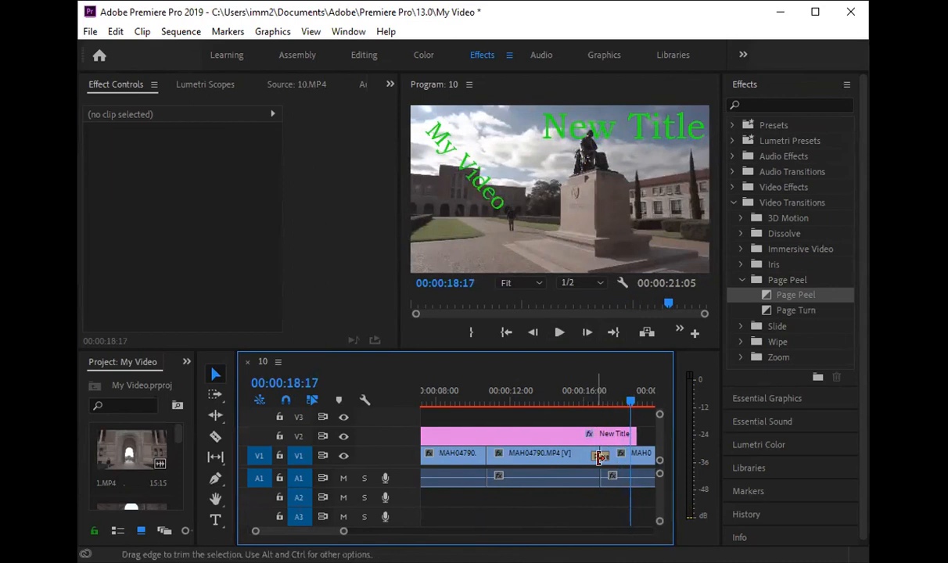
left_click(602, 457)
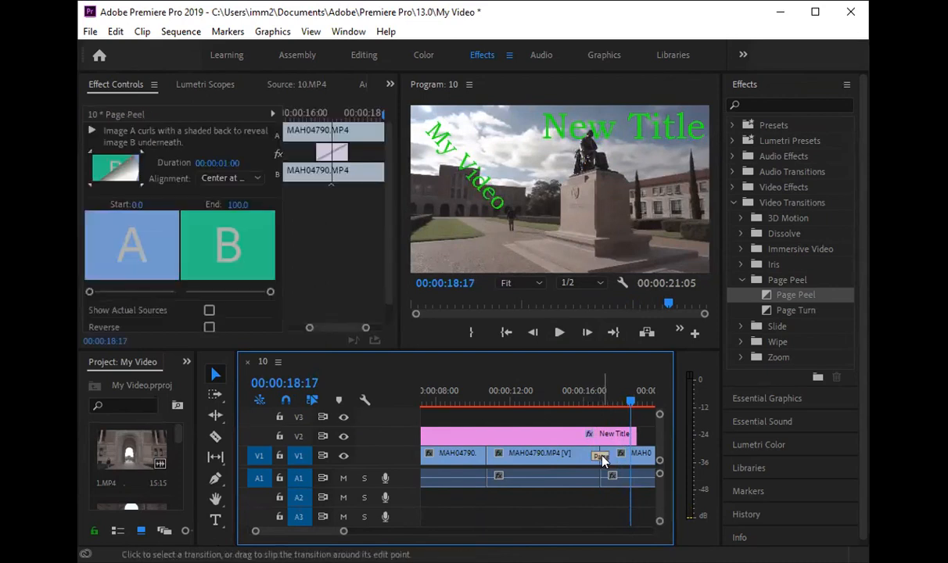
key("Delete")
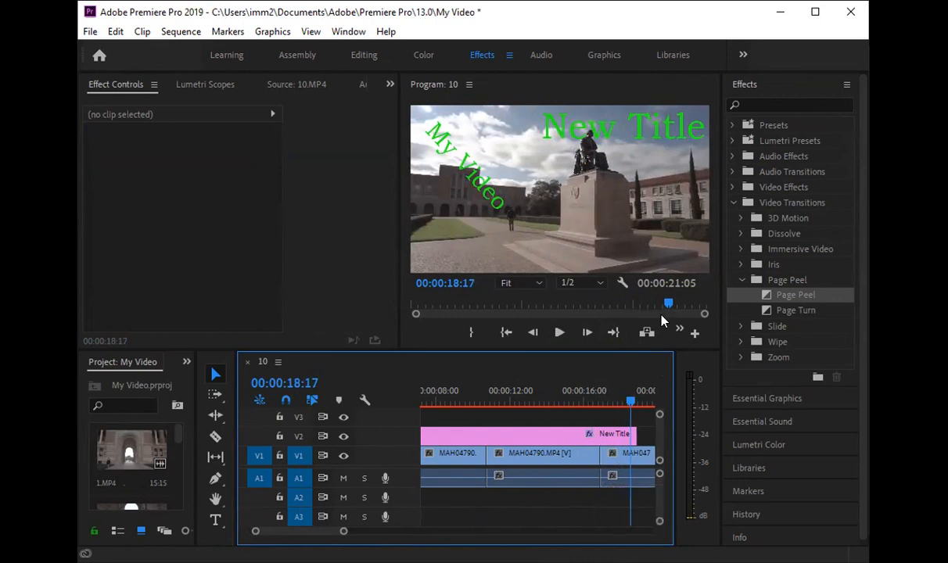
Step: Expand the Dissolve transitions and replace the last footage clip on V1 with 1.MP4, placed directly against the preceding clip
double_click(764, 233)
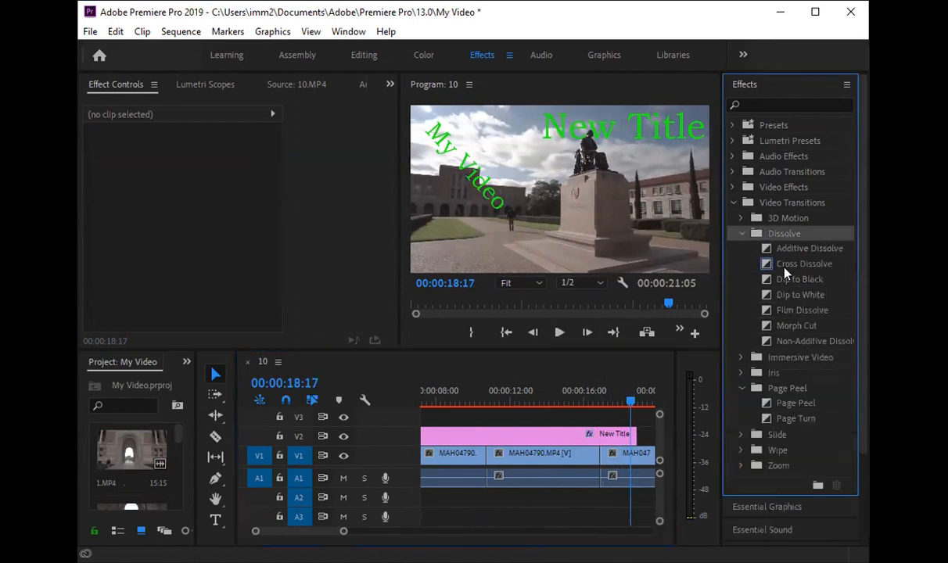
left_click(483, 397)
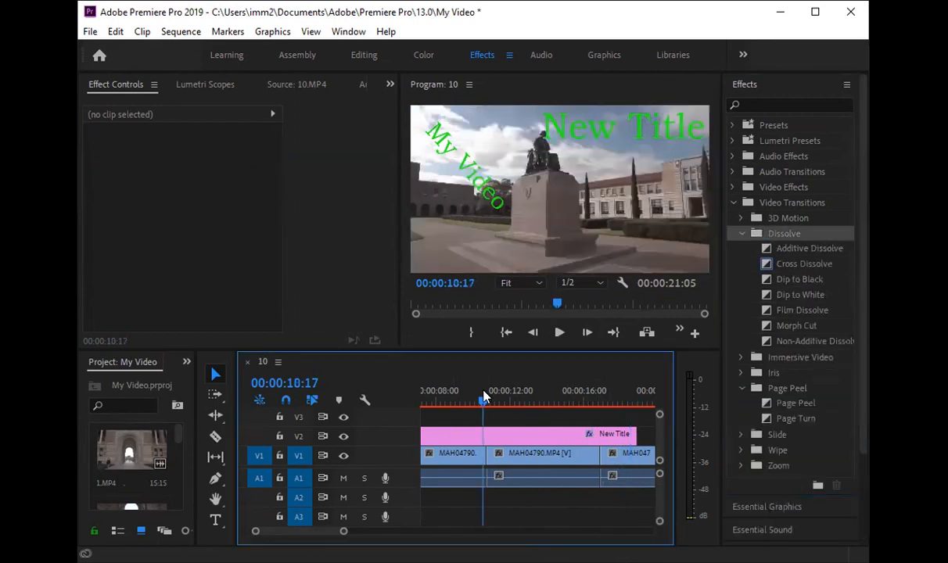
scroll(340, 531, "down", 5)
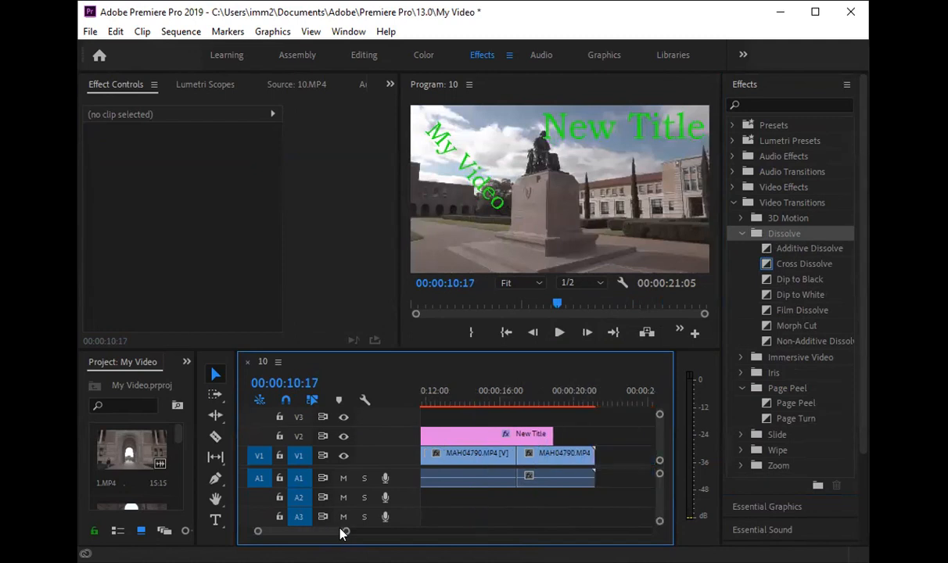
scroll(344, 532, "down", 1)
left_click(141, 457)
left_click_drag(142, 458, 582, 455)
left_click(473, 453)
key("Delete")
left_click(598, 457)
left_click_drag(498, 466, 491, 462)
Step: Add a Cross Dissolve at the start of 1.MP4 and preview it from 00:00:16:04
mouse_move(449, 399)
left_mouse_down()
mouse_move(467, 399)
mouse_move(446, 401)
left_mouse_up()
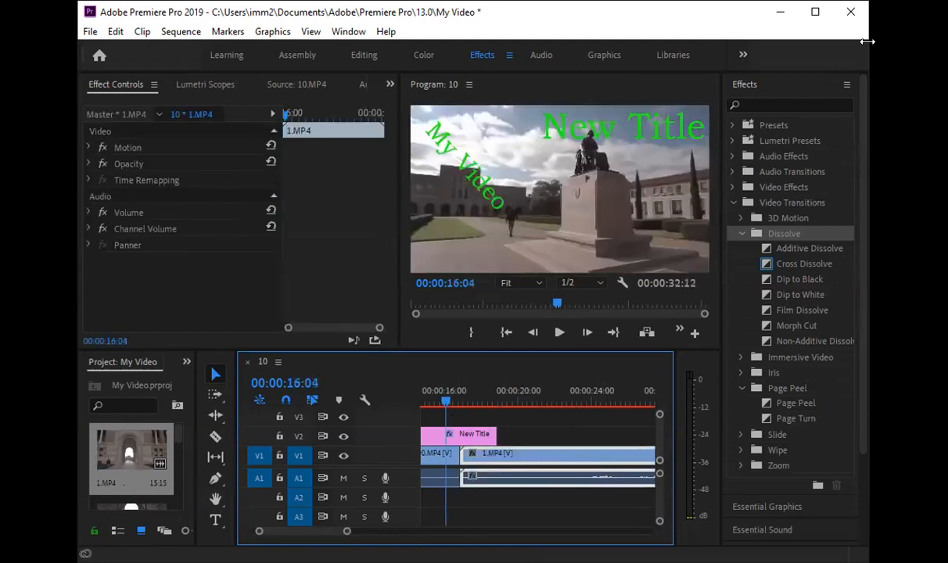
left_click_drag(782, 263, 440, 454)
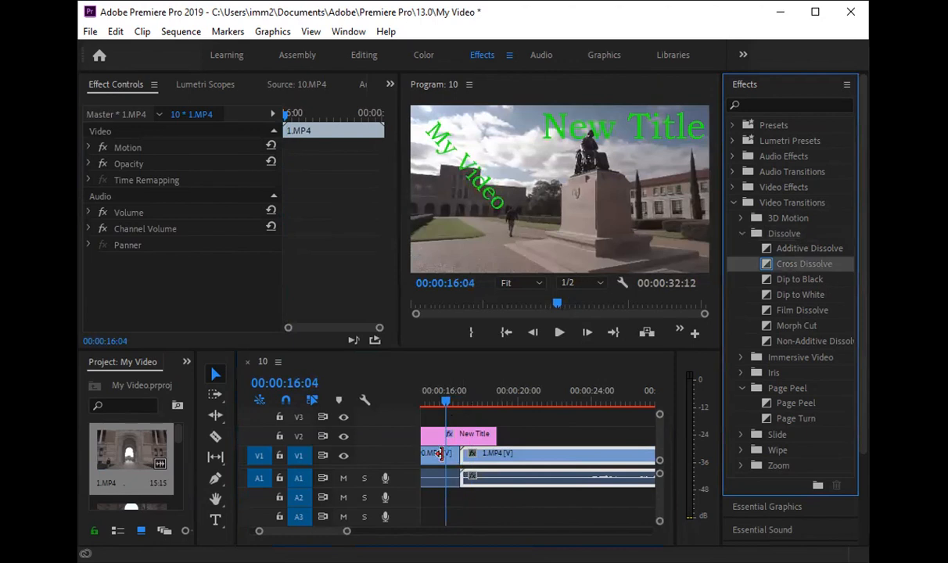
key("space")
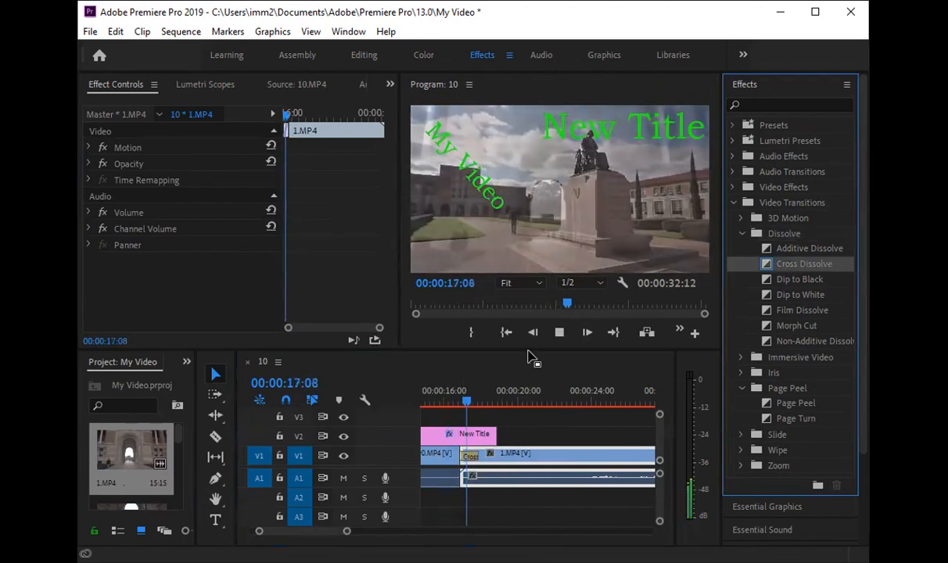
key("space")
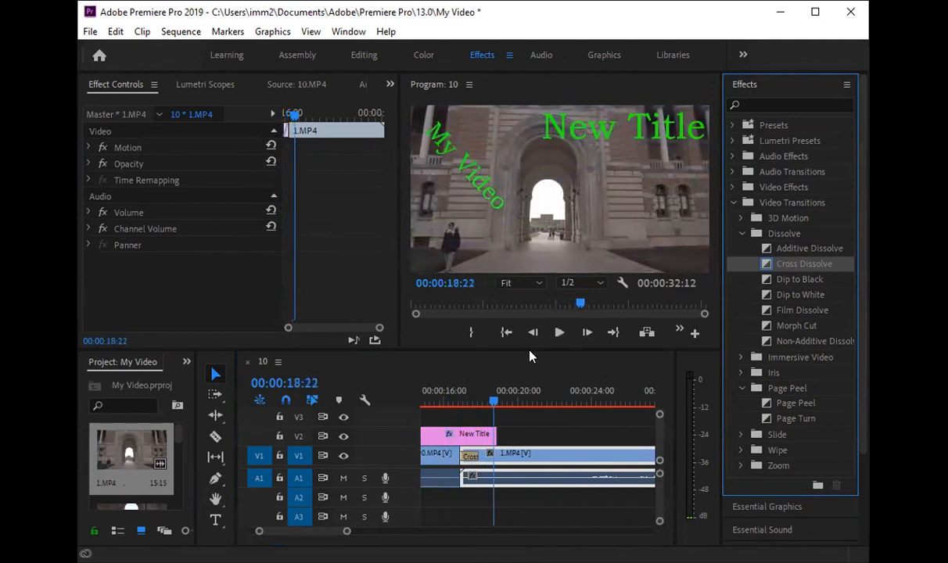
Step: Add a Dip to Black transition between the two MAH04790.MP4 clips beneath the title and preview it
left_click_drag(346, 531, 415, 531)
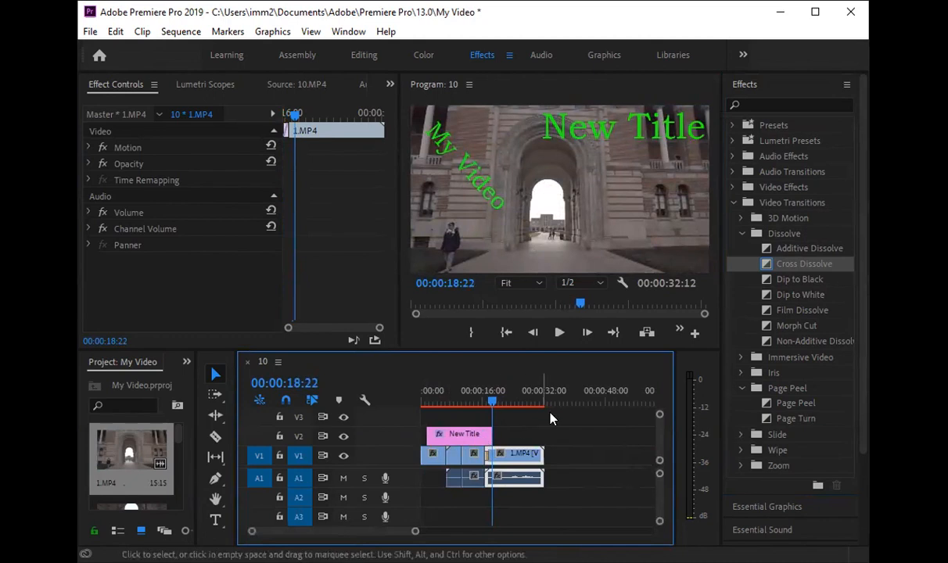
left_click(792, 279)
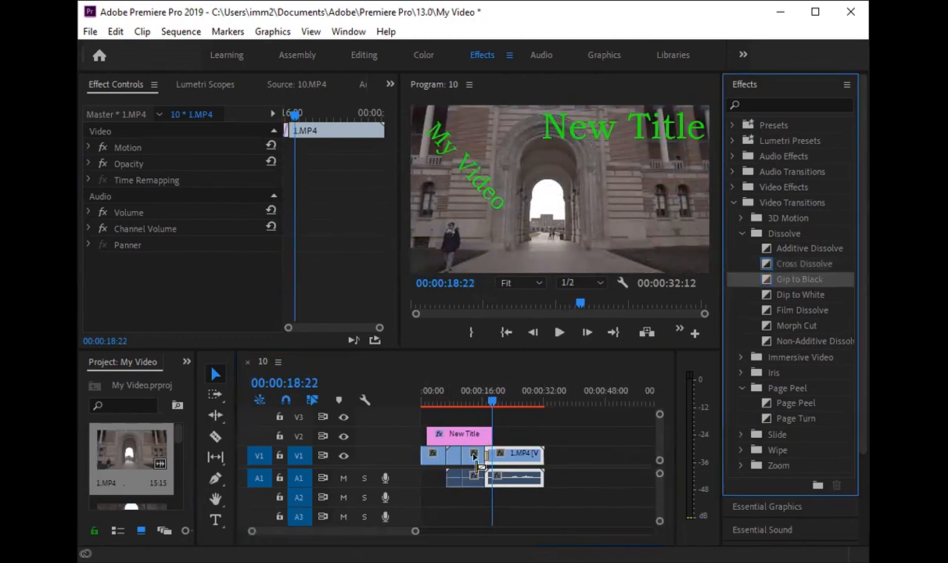
left_click(455, 391)
key("space")
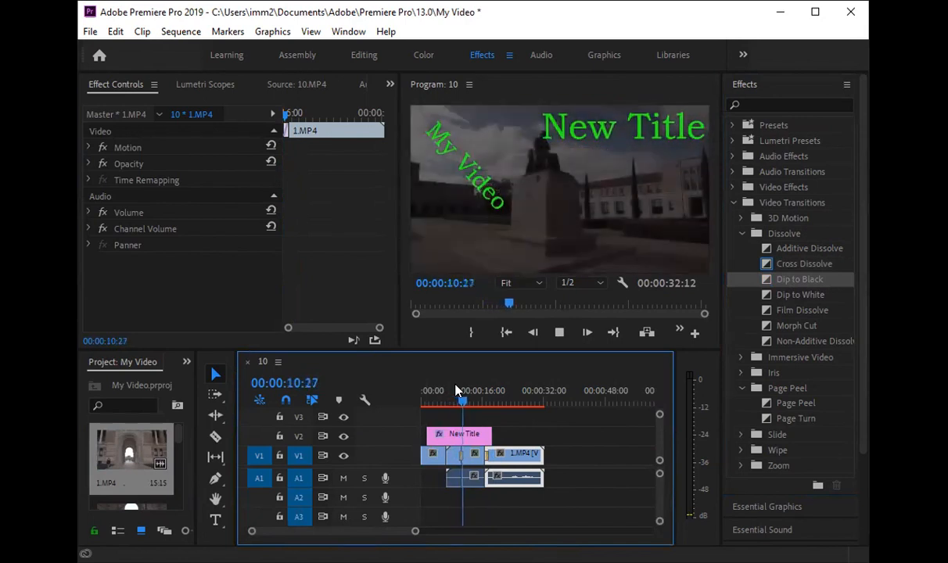
key("space")
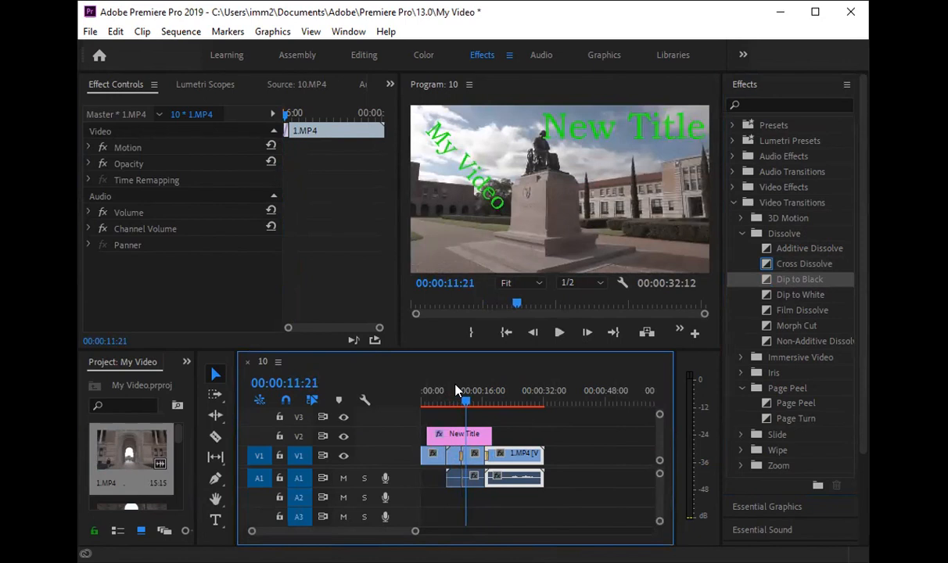
Step: Lengthen the Dip to Black transition to a duration of 00:00:04:06 and preview the slower fade
left_click(464, 460)
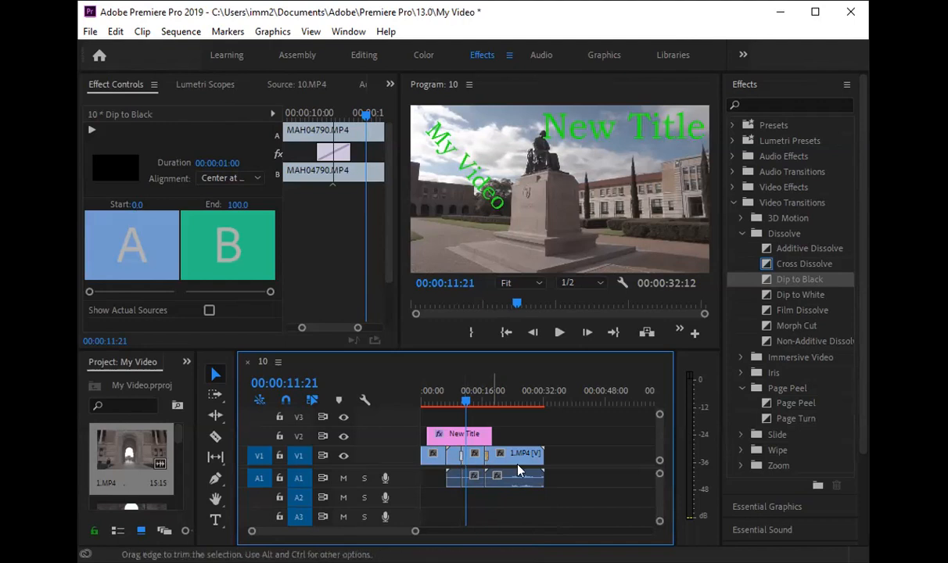
left_click_drag(415, 532, 336, 531)
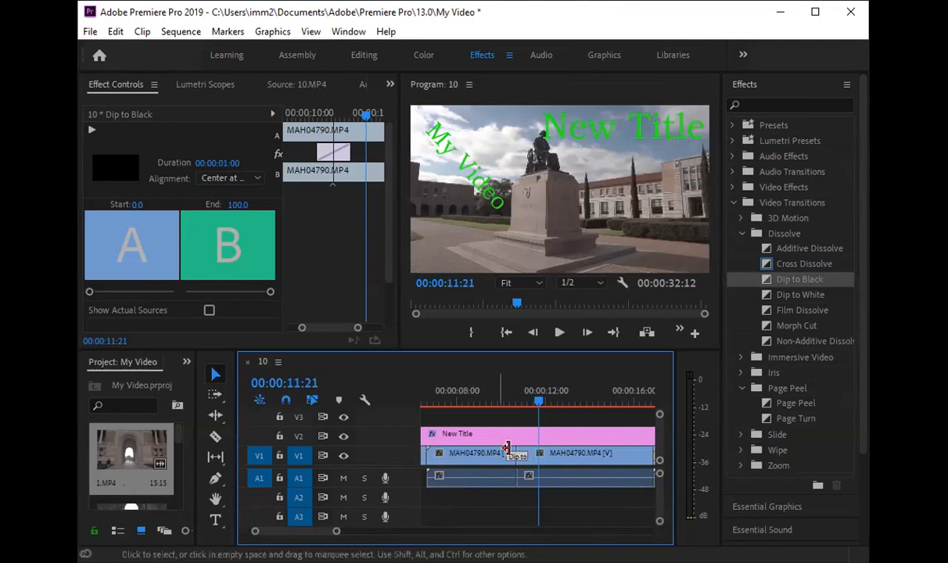
left_click_drag(507, 459, 476, 466)
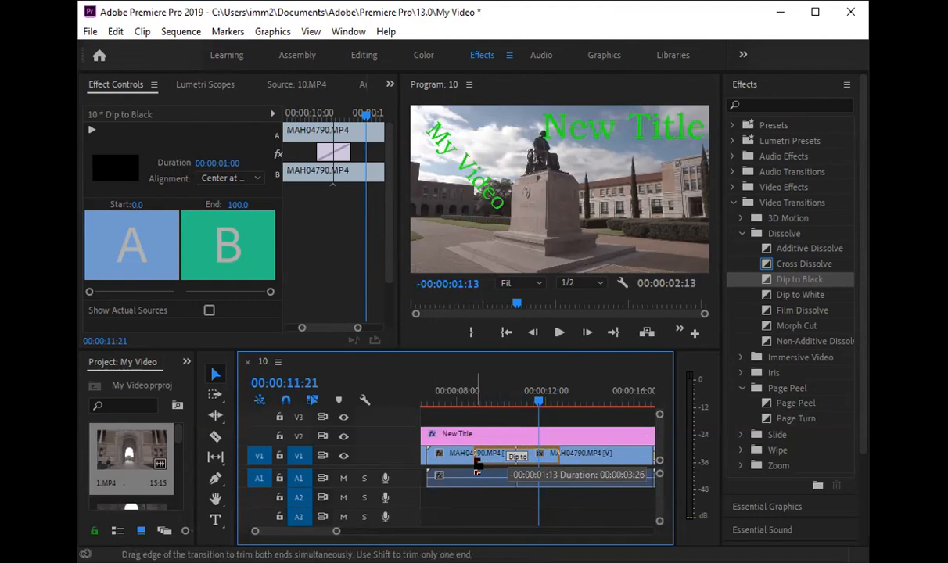
mouse_move(477, 465)
left_mouse_down()
mouse_move(516, 466)
mouse_move(474, 470)
left_mouse_up()
left_click(453, 391)
key("space")
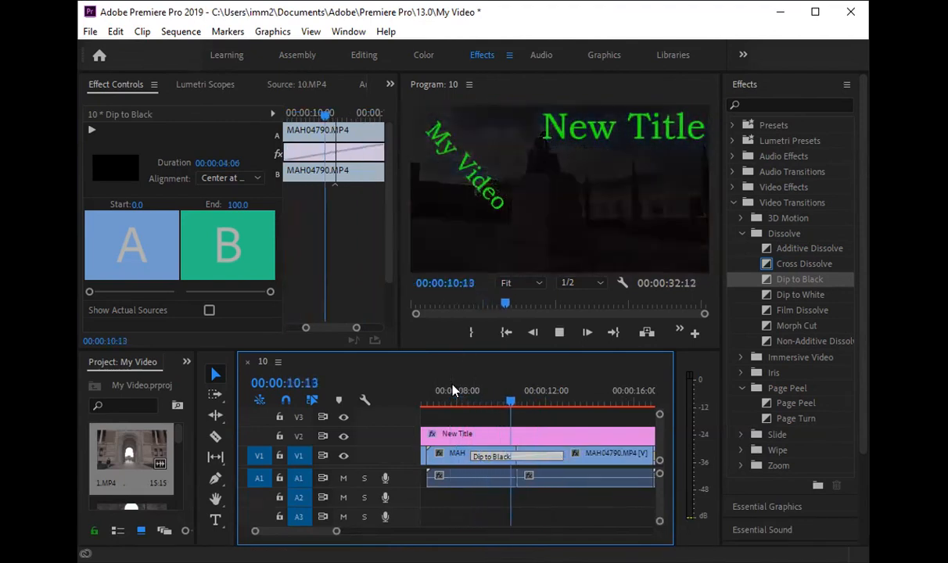
key("space")
Step: Shorten the Dip to Black transition to a brief fade around its cut and preview it
left_click_drag(562, 456, 510, 451)
left_click(510, 393)
key("space")
key("space")
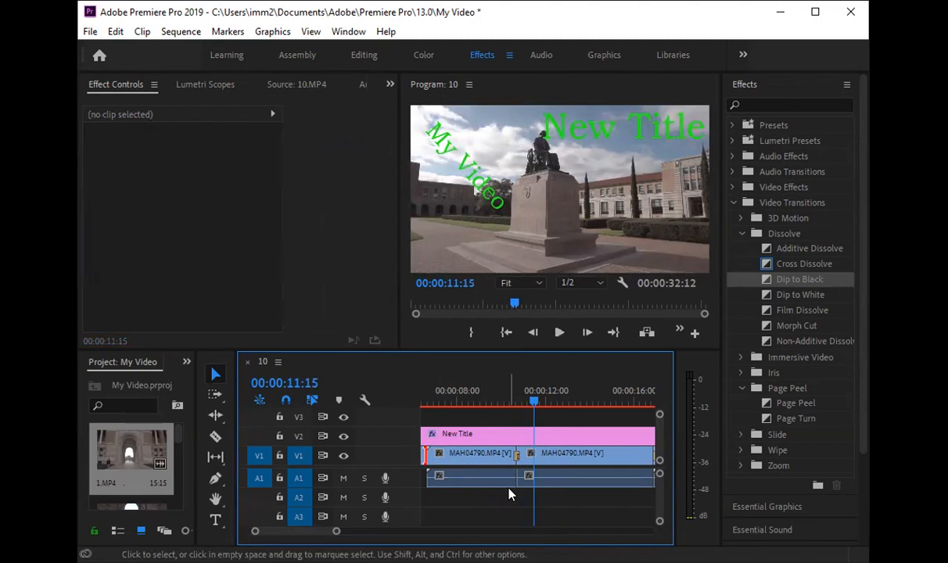
Step: Apply the default Cross Dissolve transition at the start of the first MAH04790.MP4 clip
key("ctrl+d")
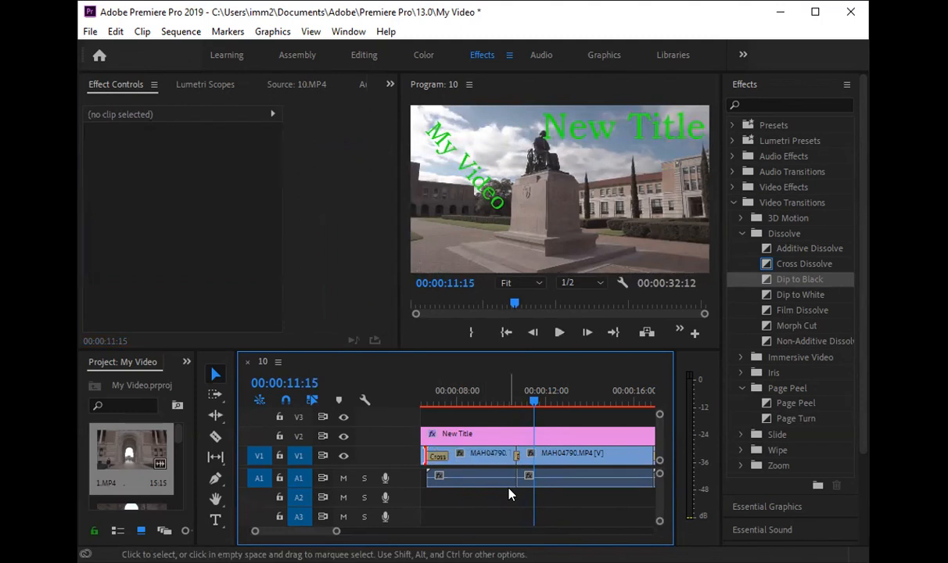
Step: Preview the Cross Dissolve between 10.MP4 and the first MAH04790.MP4 clip and inspect its duration and alignment settings
left_click(429, 397)
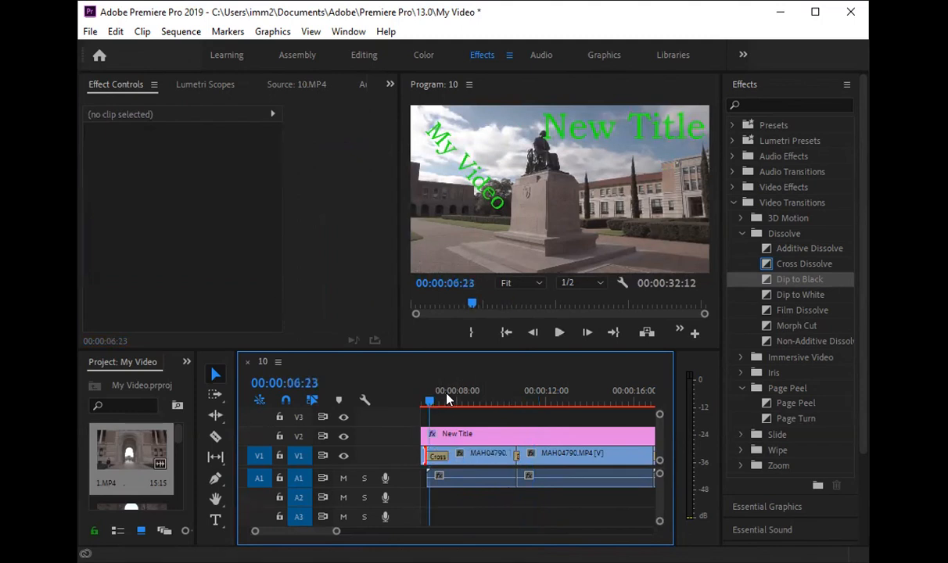
key("space")
scroll(449, 396, "up", 2)
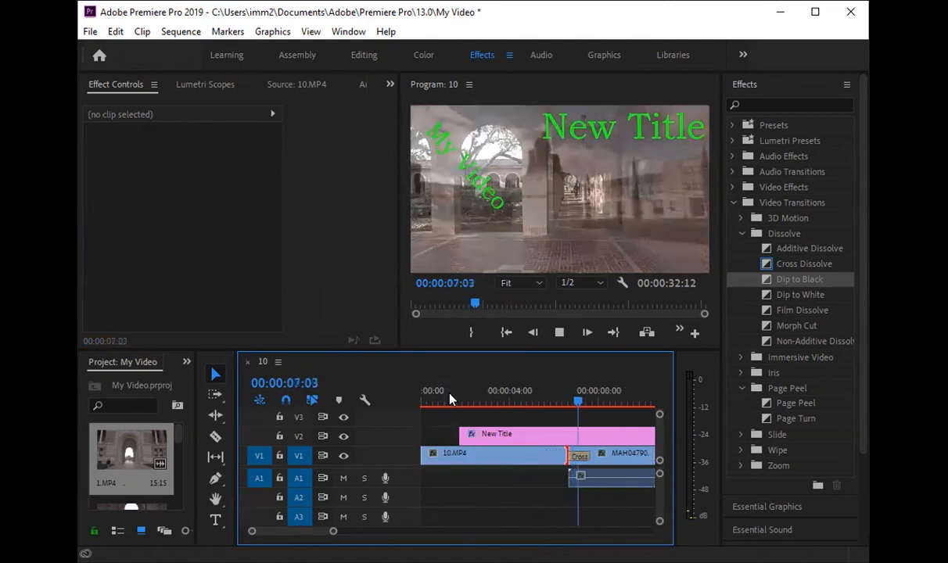
key("space")
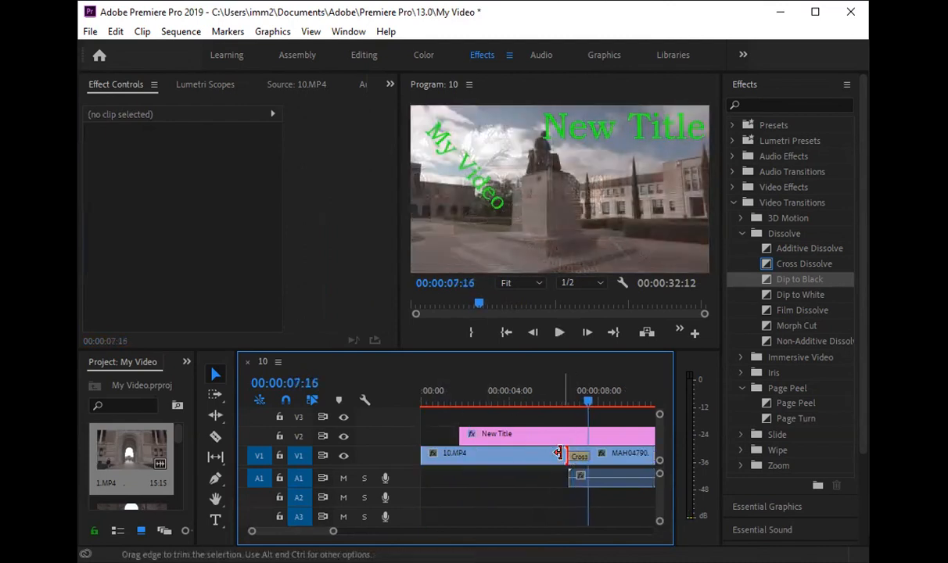
left_click(574, 453)
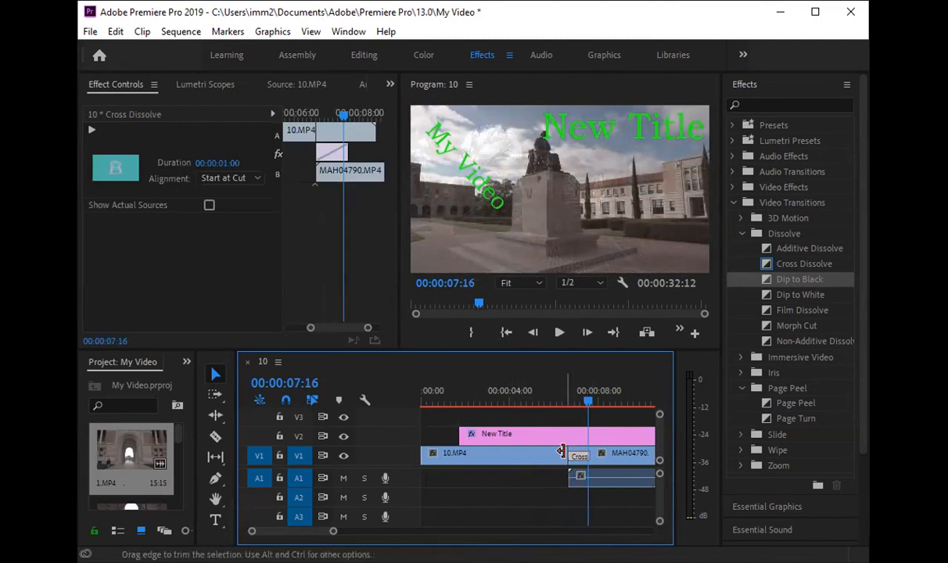
left_click(576, 501)
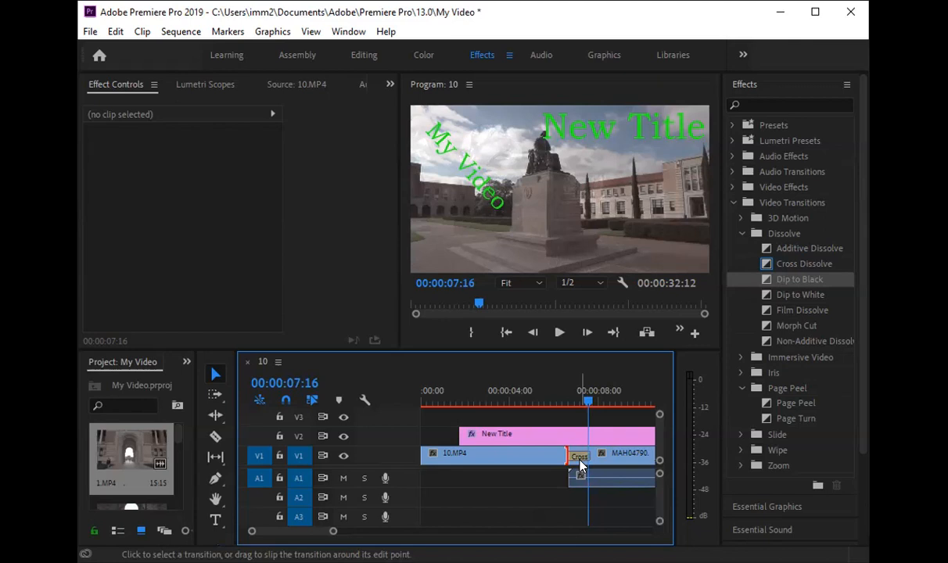
Step: Collapse the Video Transitions folder and switch to the Editing workspace
left_click_drag(333, 531, 393, 532)
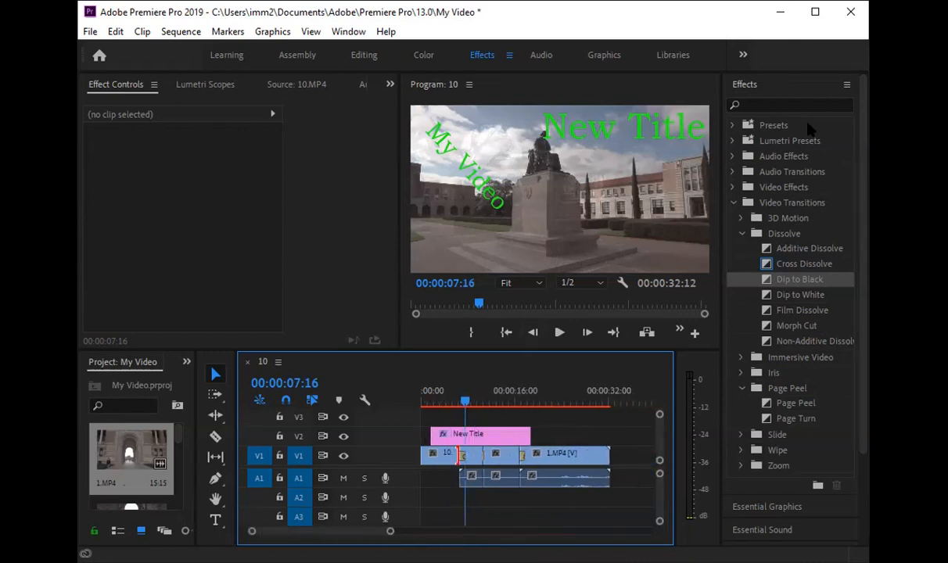
left_click(734, 203)
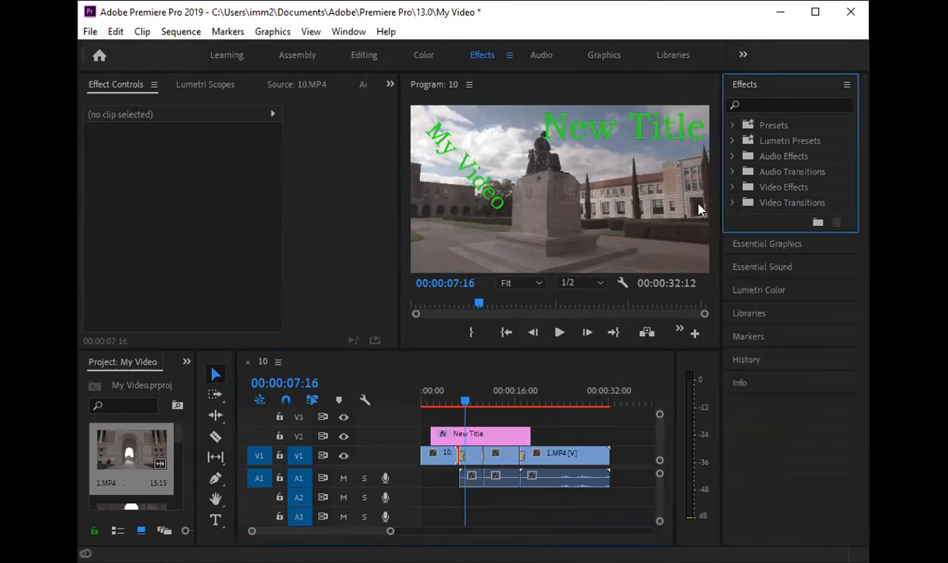
left_click(423, 54)
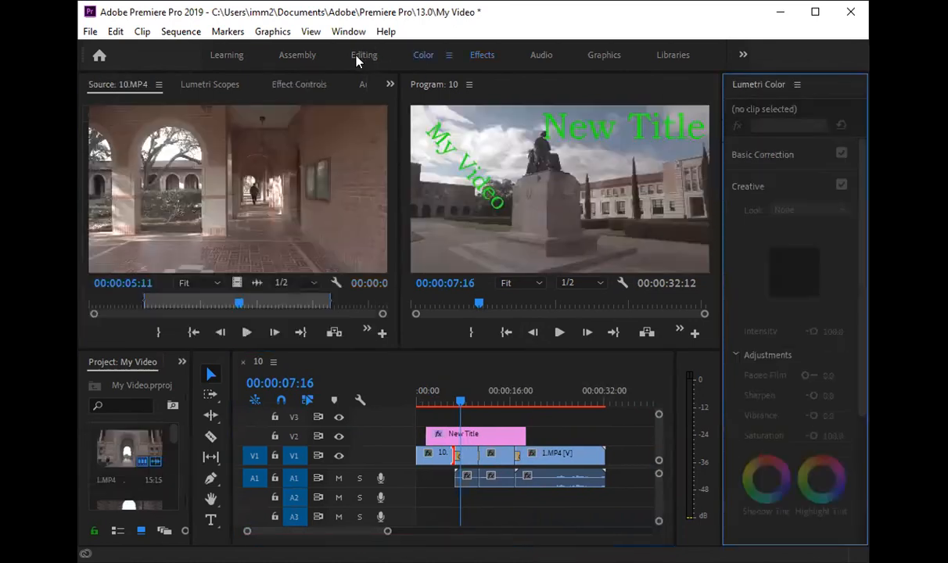
left_click(355, 58)
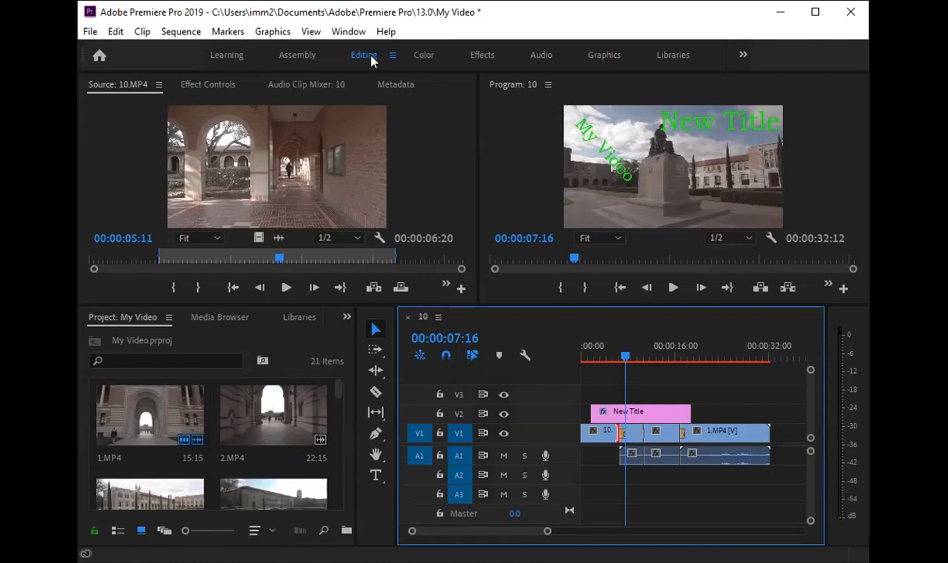
Step: Review the project's full edit history from the newest action back to the first, and check the clip information
left_click(350, 31)
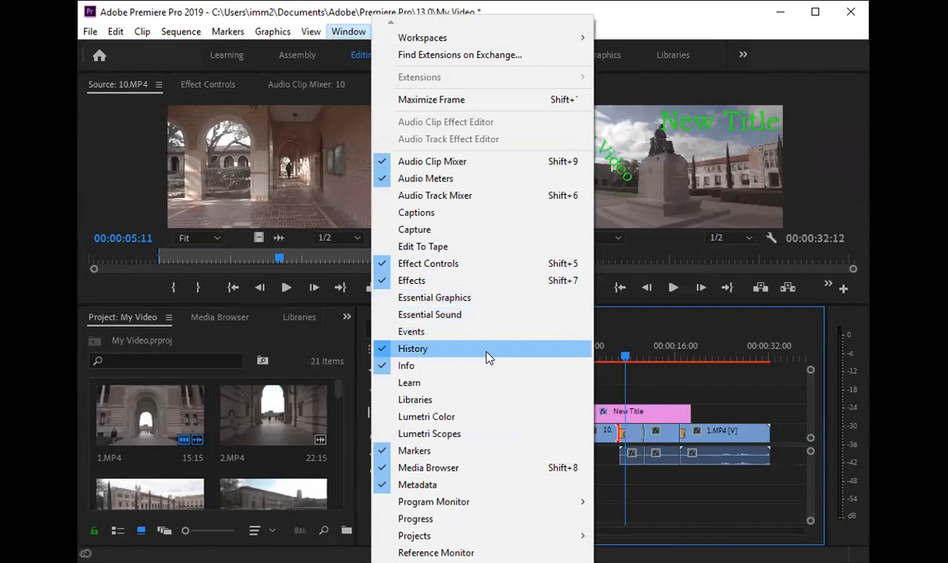
left_click(345, 316)
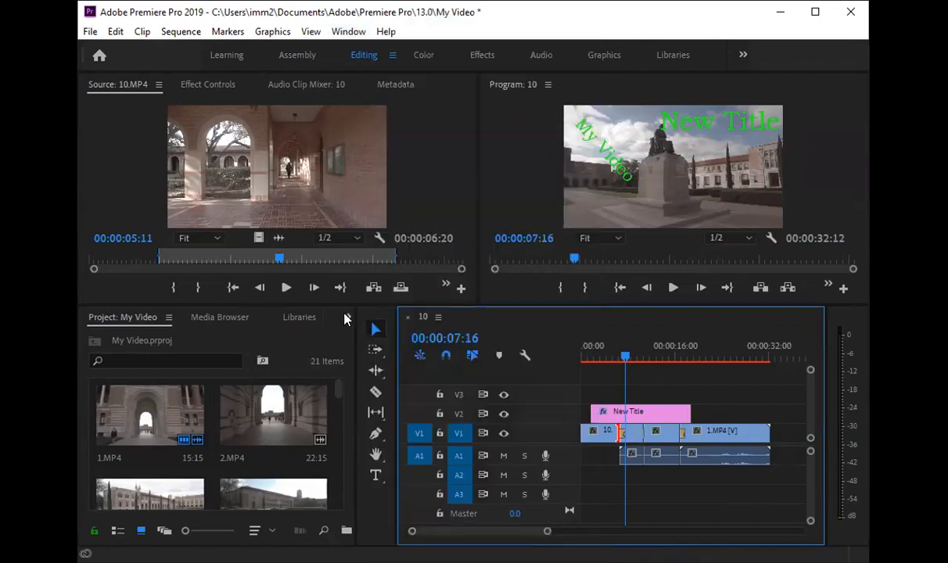
left_click(345, 317)
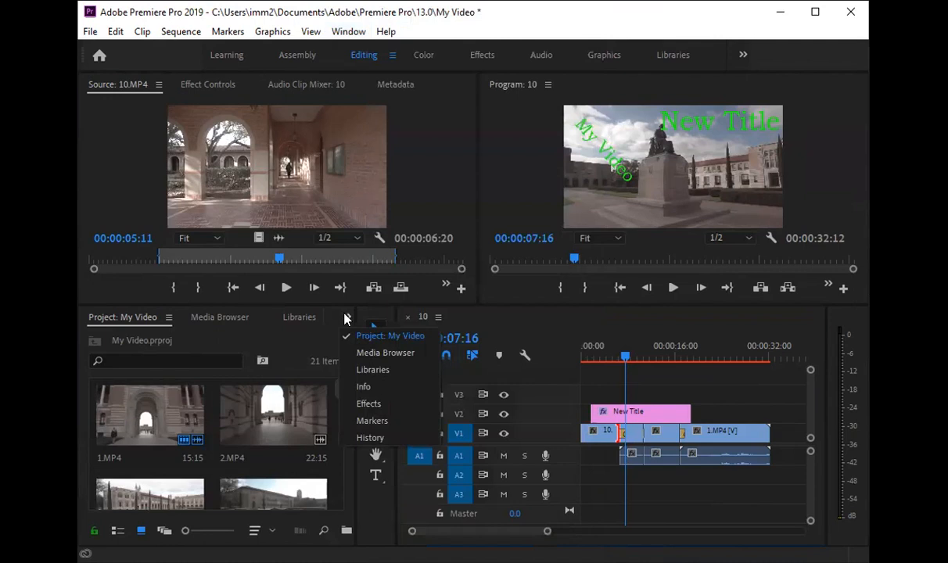
left_click(384, 440)
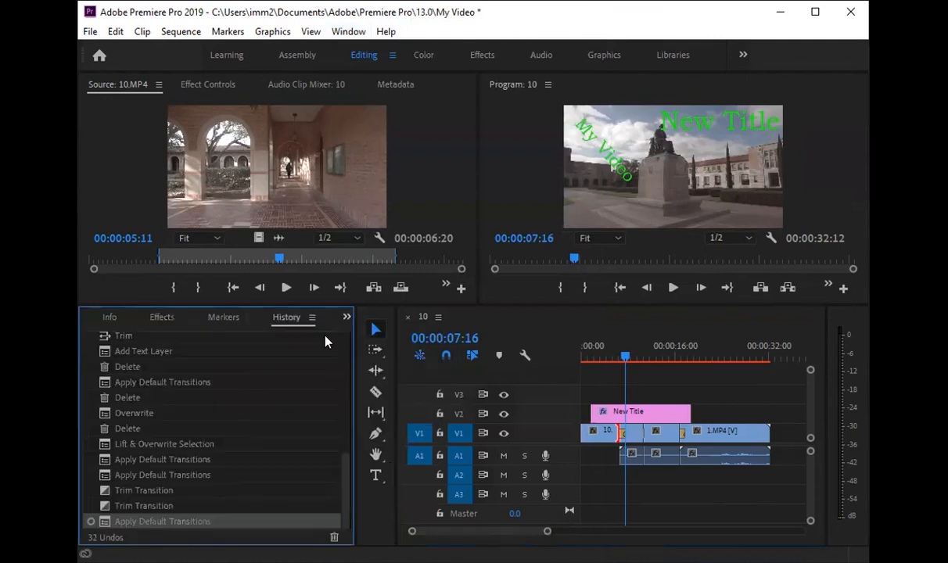
scroll(220, 482, "up", 6)
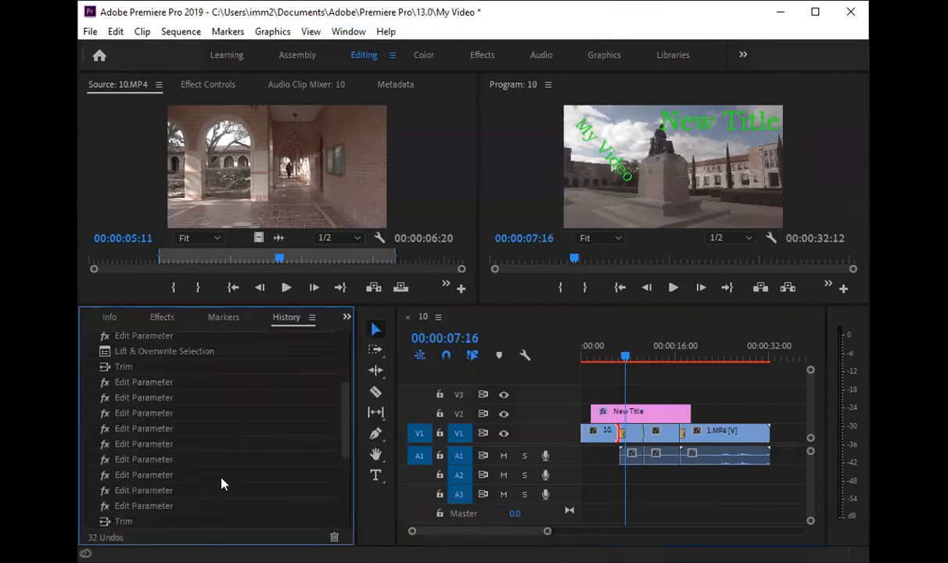
scroll(213, 477, "down", 6)
scroll(216, 493, "up", 5)
scroll(216, 493, "up", 2)
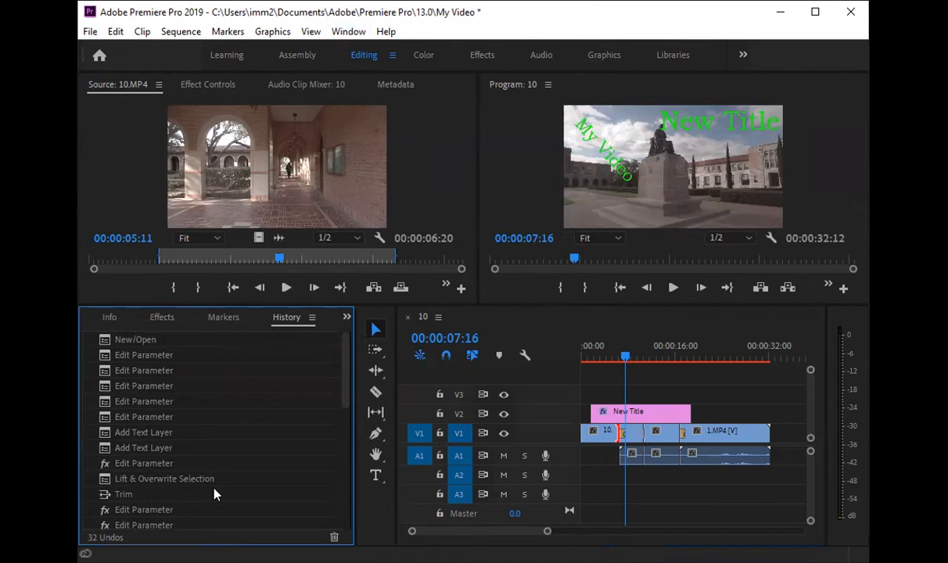
scroll(215, 492, "down", 7)
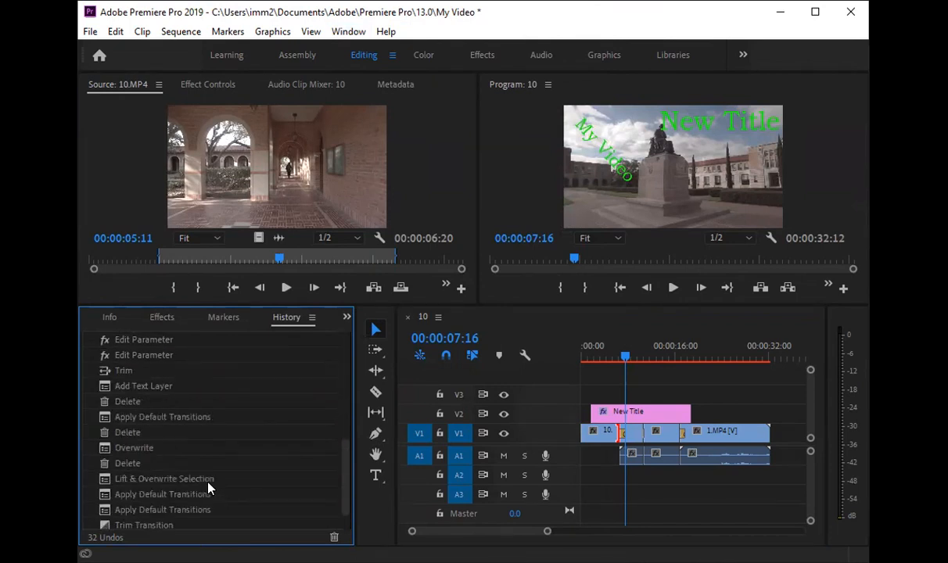
scroll(209, 488, "up", 7)
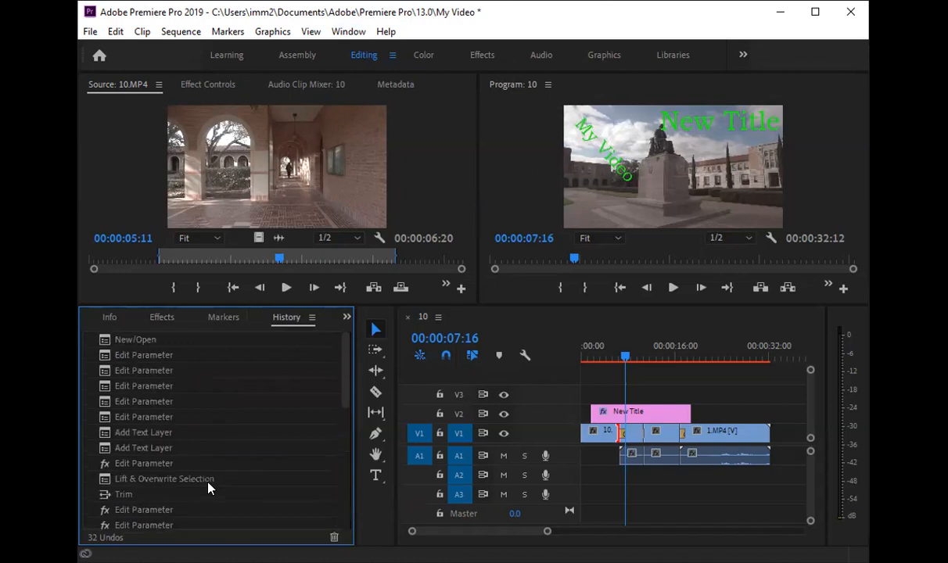
left_click(119, 318)
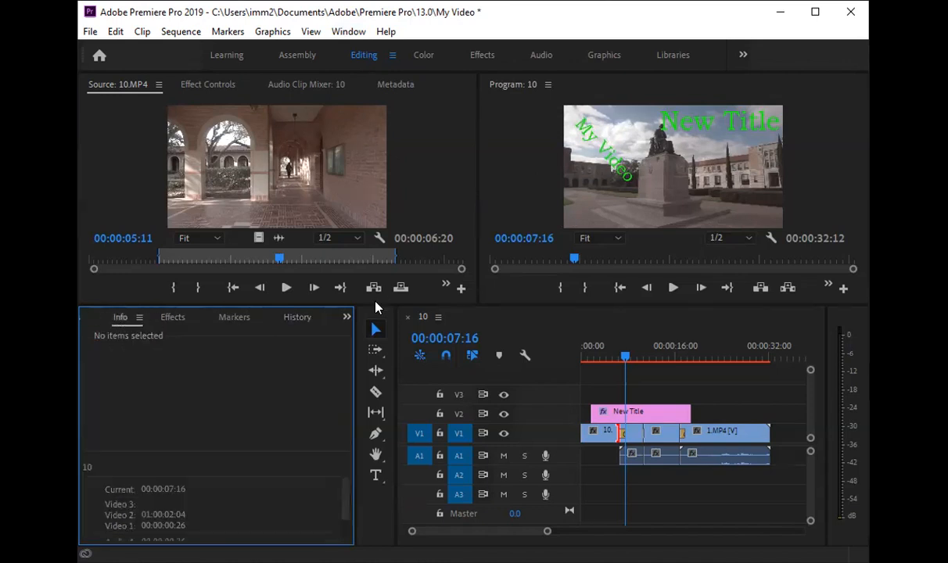
Step: Return to the My Video project media, open bensound-dreams.mp3 in the Source monitor and play it
left_click(346, 318)
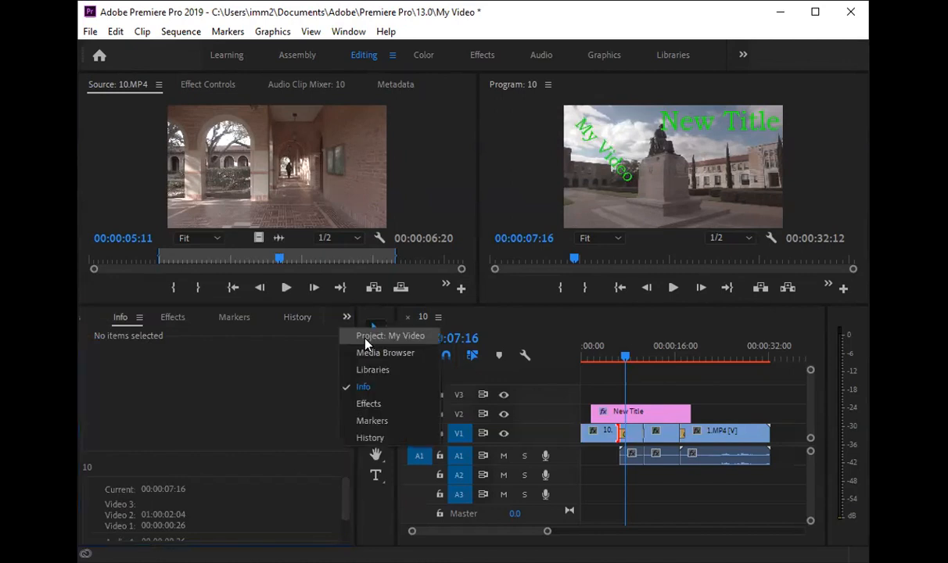
left_click(365, 337)
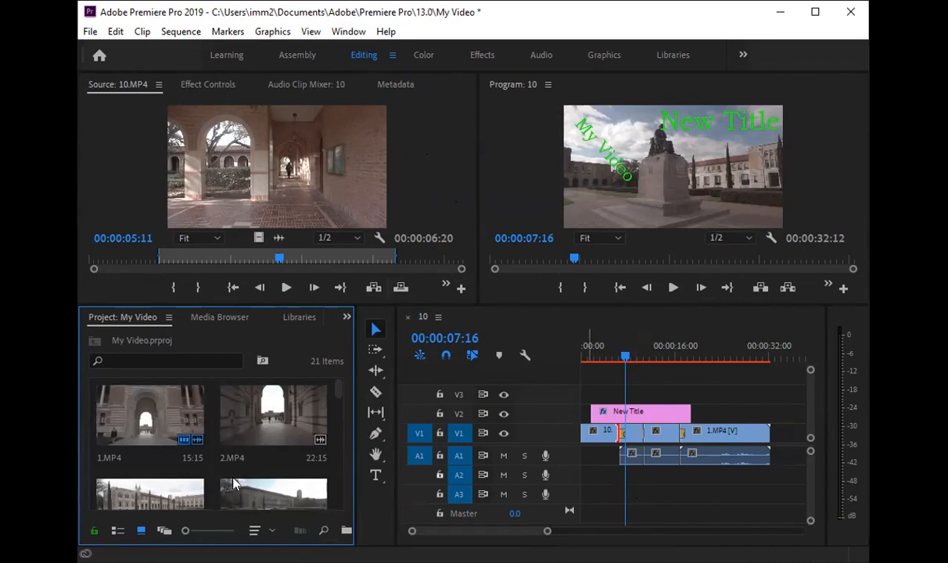
scroll(192, 434, "down", 3)
double_click(145, 414)
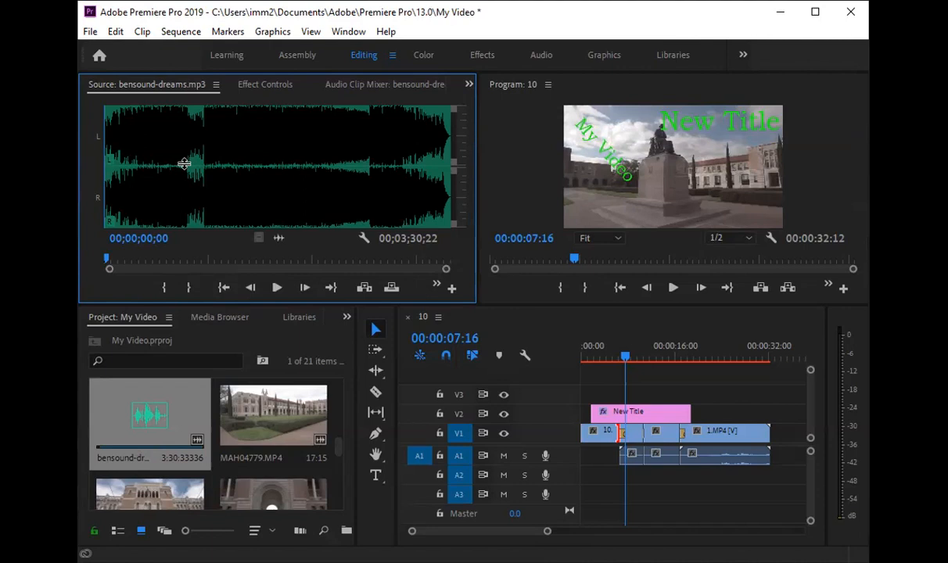
key("space")
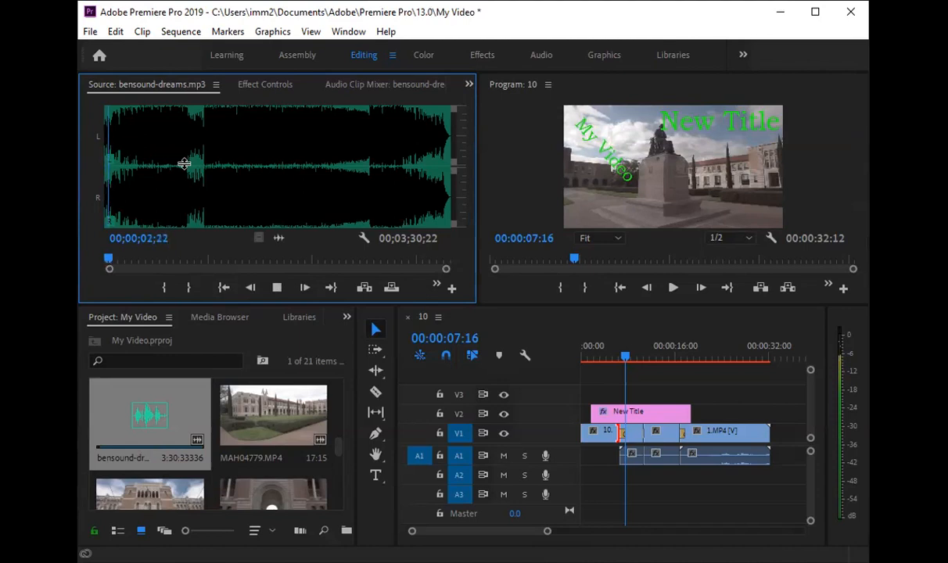
Step: Mark the music's in point about four seconds in and its out point at 00;02;44;00
key("i")
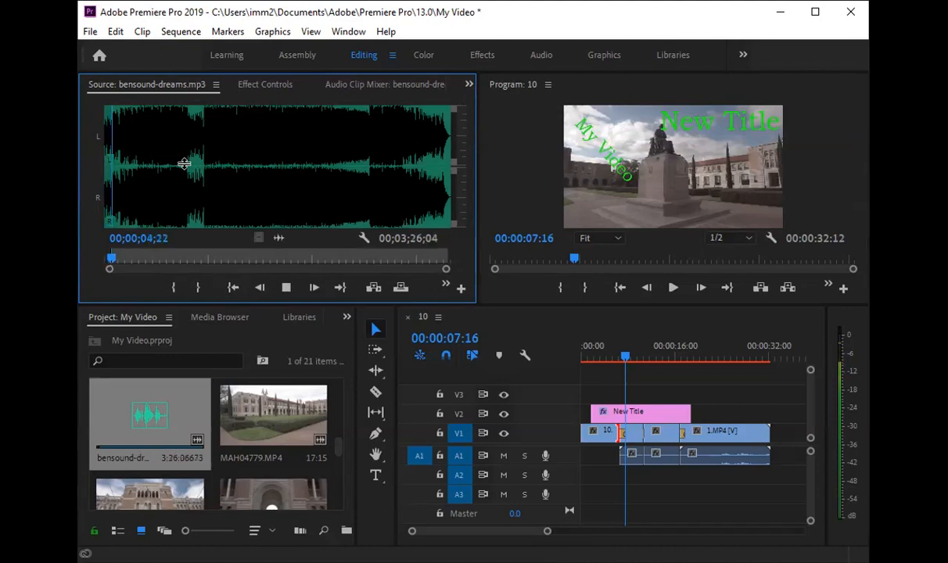
left_click(372, 258)
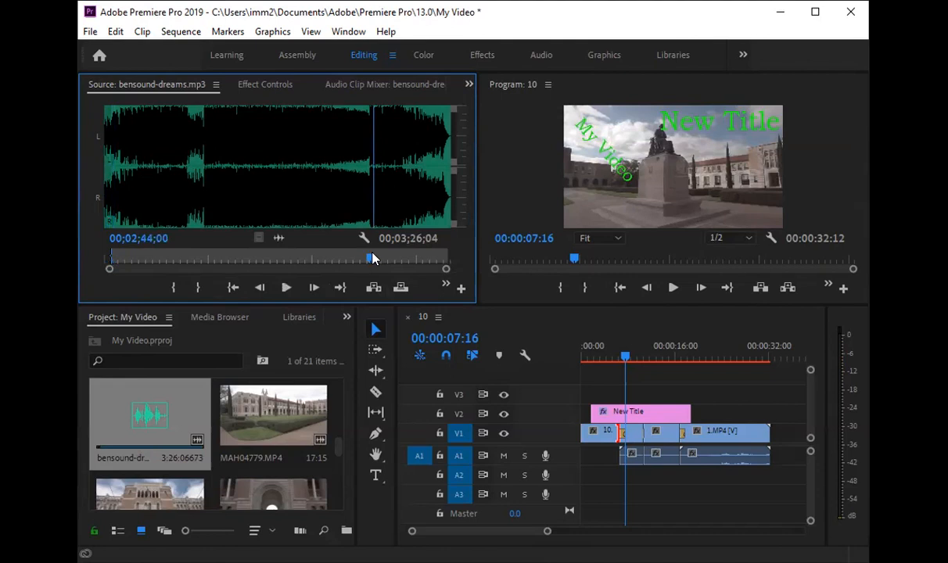
key("o")
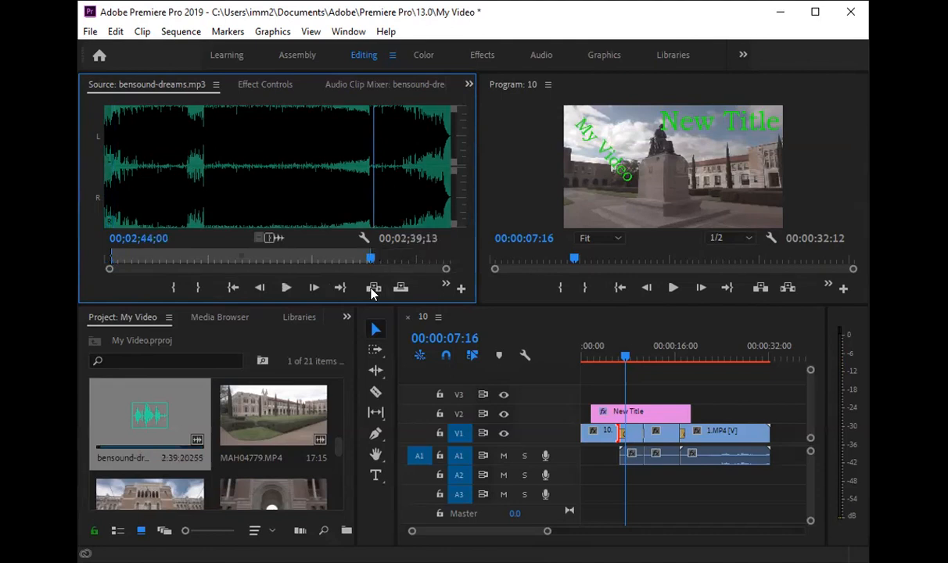
Step: Place the marked bensound-dreams.mp3 section on audio track A2 from the start of the sequence and fit the timeline
left_click_drag(264, 165, 244, 192)
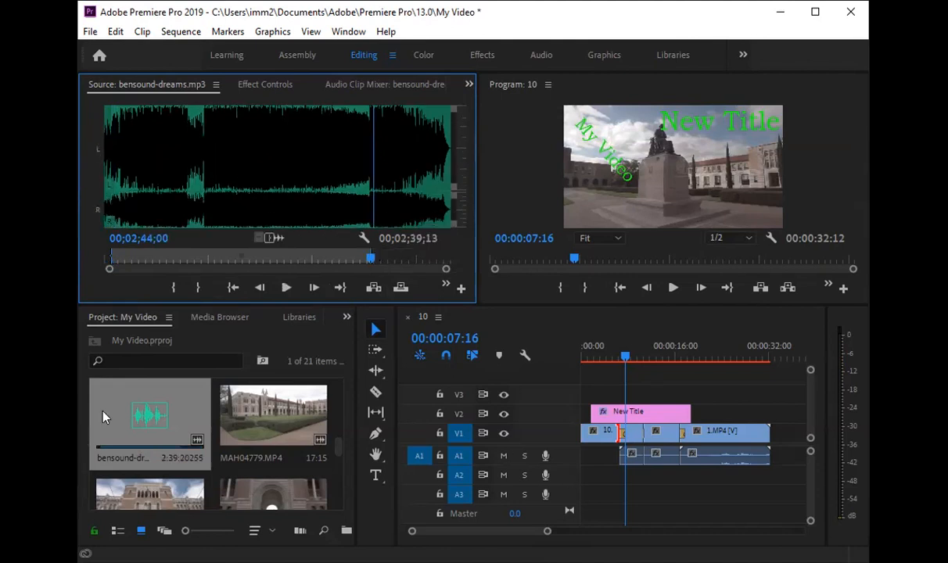
left_click(153, 410)
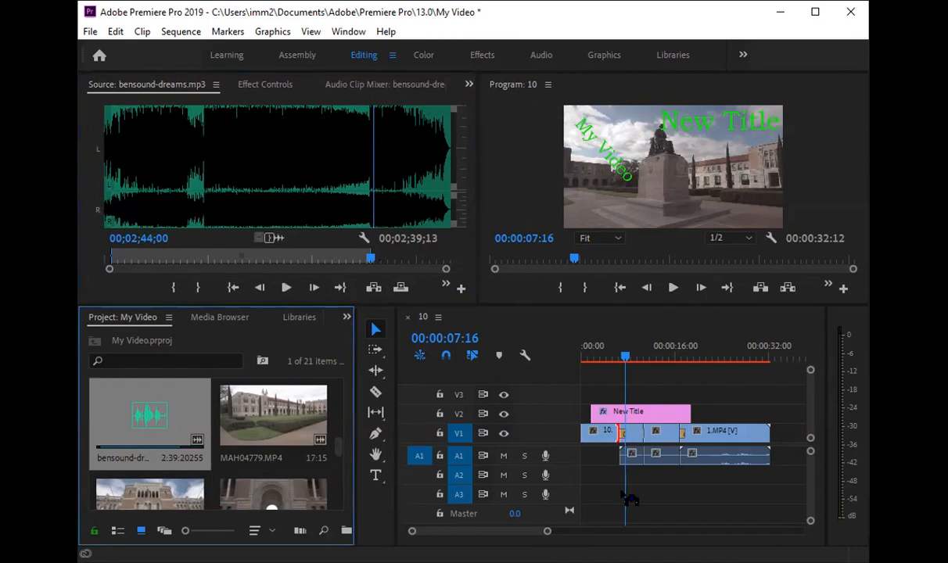
key("backslash")
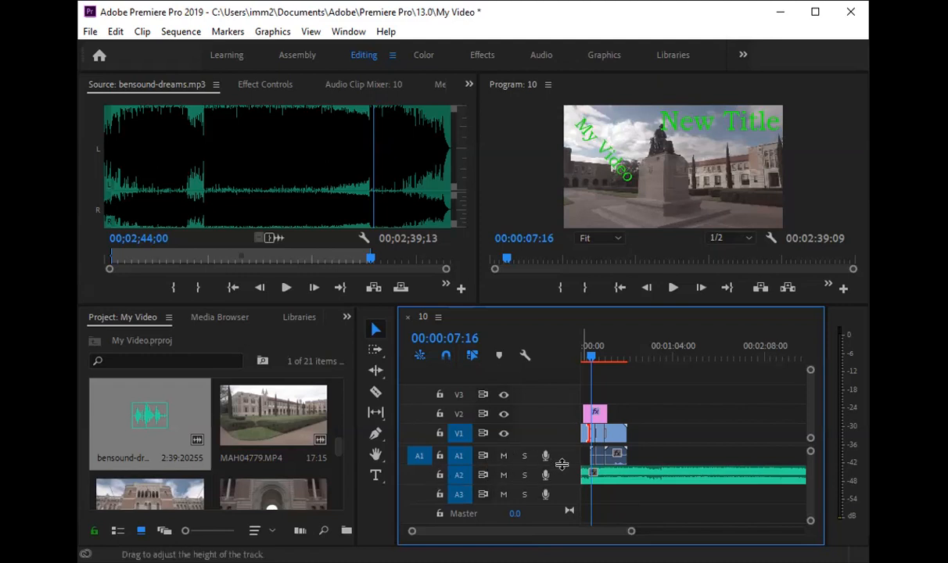
Step: Enlarge audio track A2 to show its waveform and keyframe controls, and reduce the height of track A1
left_click_drag(558, 480, 558, 516)
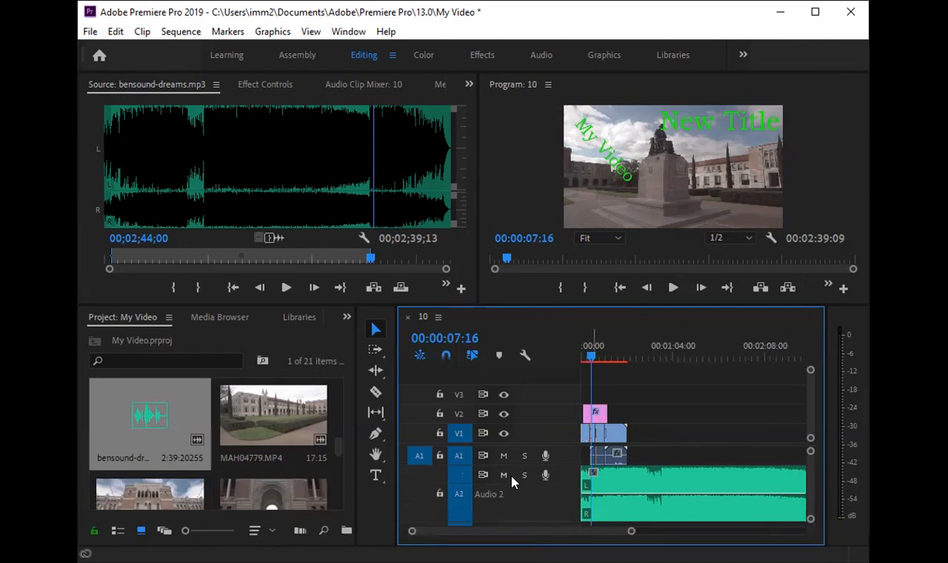
left_click_drag(532, 450, 534, 444)
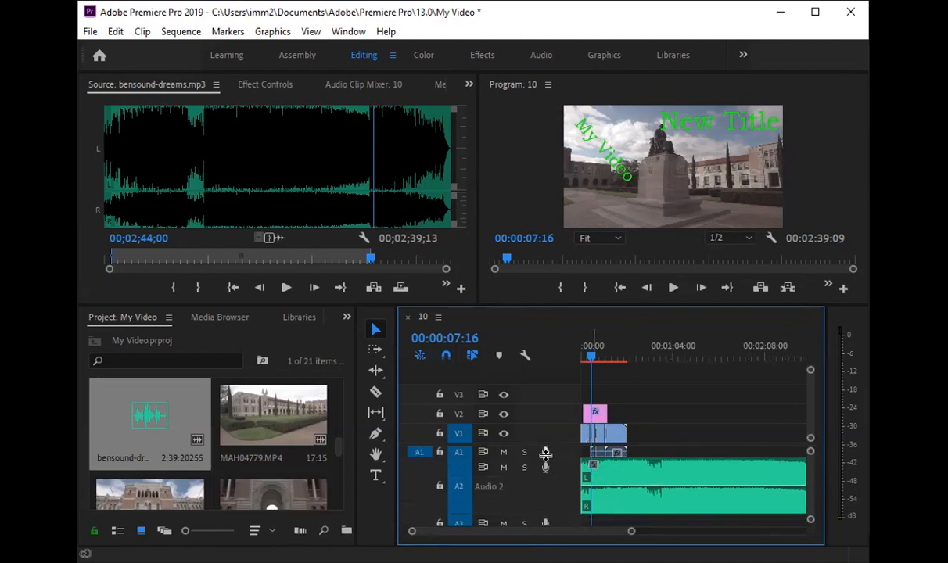
left_click_drag(529, 511, 529, 535)
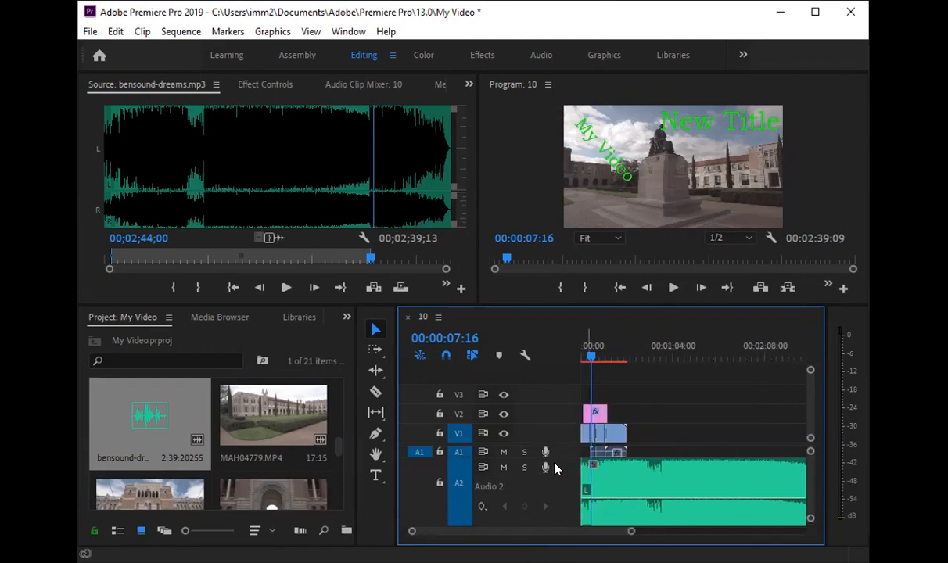
left_click_drag(557, 453, 560, 443)
Step: Adjust the volume level of the music clip on A2 and add a volume keyframe at 00:00:16:21
mouse_move(649, 502)
left_mouse_down()
mouse_move(645, 495)
mouse_move(648, 516)
mouse_move(653, 484)
mouse_move(657, 516)
mouse_move(659, 486)
mouse_move(654, 539)
mouse_move(663, 462)
mouse_move(648, 503)
left_mouse_up()
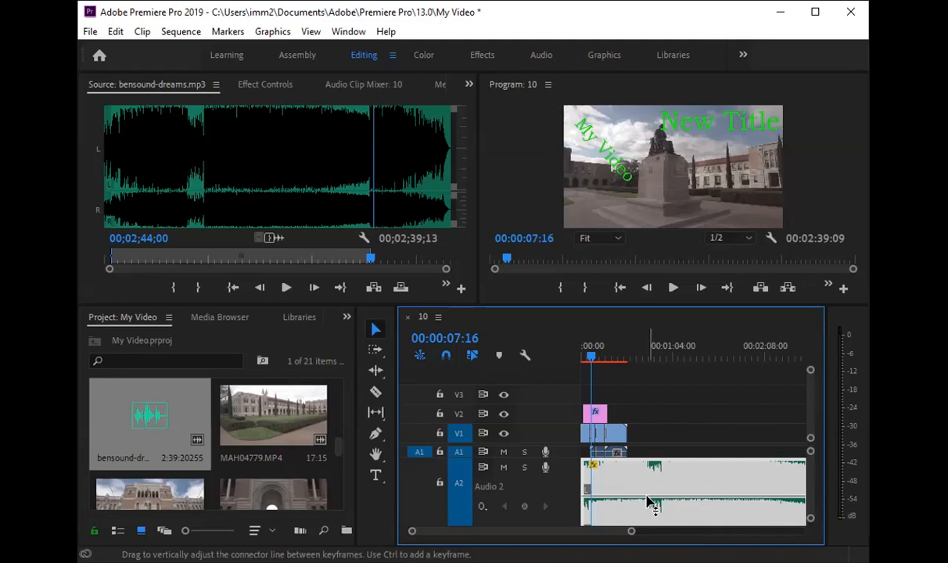
mouse_move(648, 503)
mouse_move(592, 360)
left_mouse_down()
mouse_move(613, 359)
mouse_move(601, 360)
left_mouse_up()
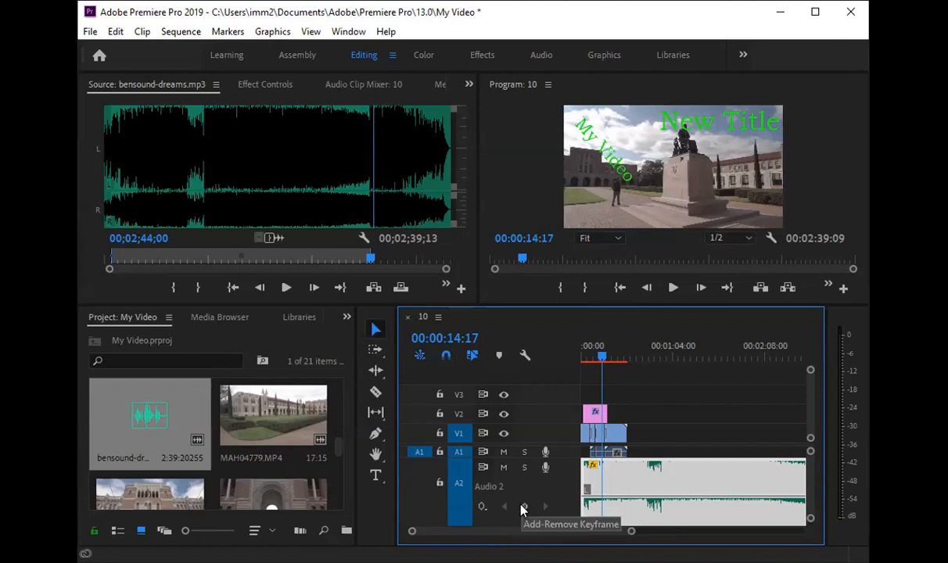
left_click_drag(604, 356, 614, 407)
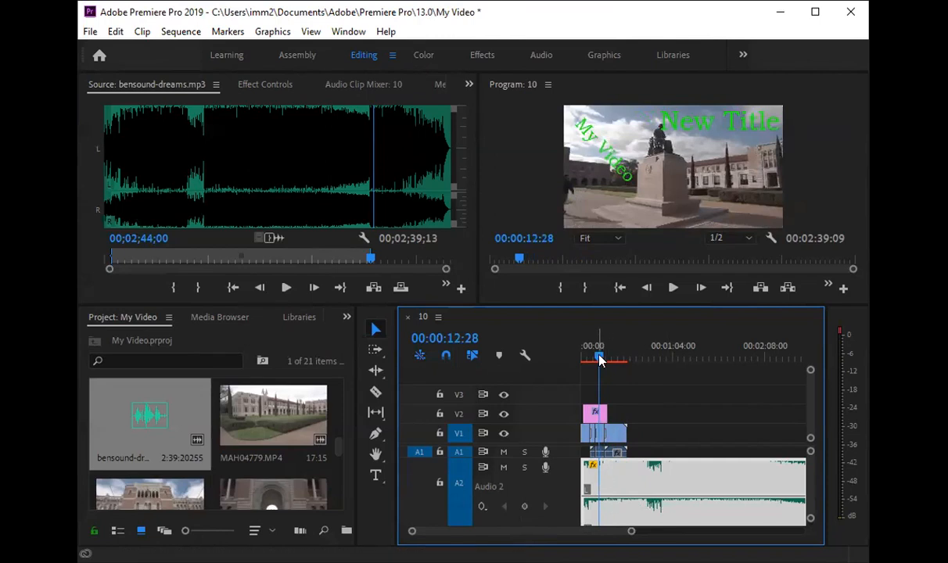
left_click_drag(601, 360, 604, 360)
left_click(524, 506)
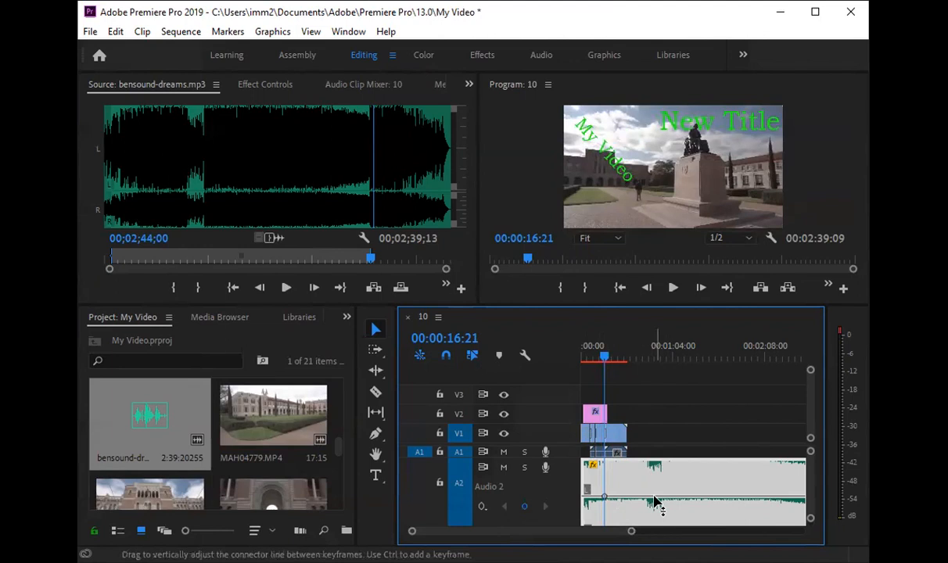
Step: Add a music volume keyframe at 00:00:33:13 and move the first keyframe to the clip's beginning at minimum volume for a fade-in
left_click(615, 360)
left_click_drag(623, 362, 629, 360)
left_click(524, 507)
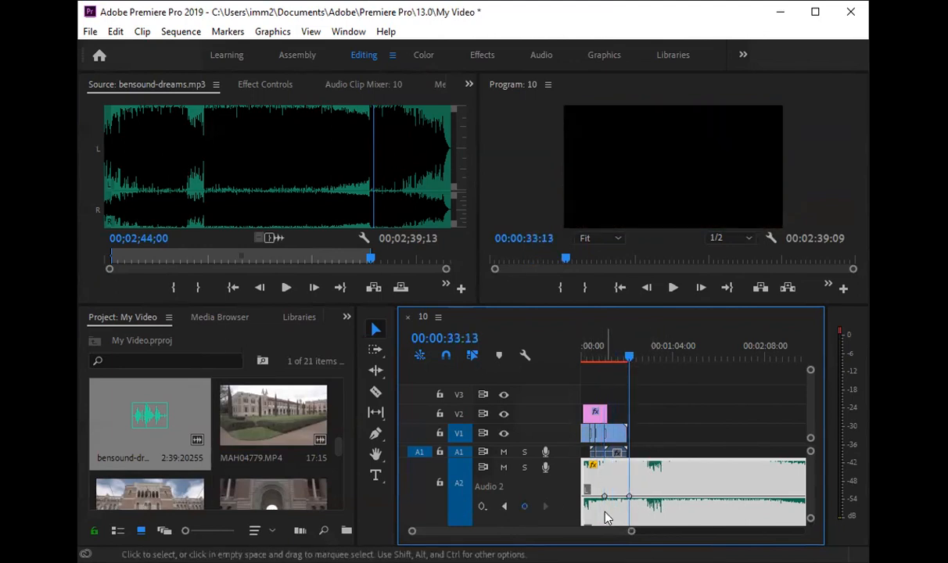
mouse_move(604, 496)
left_mouse_down()
mouse_move(603, 507)
mouse_move(600, 497)
left_mouse_up()
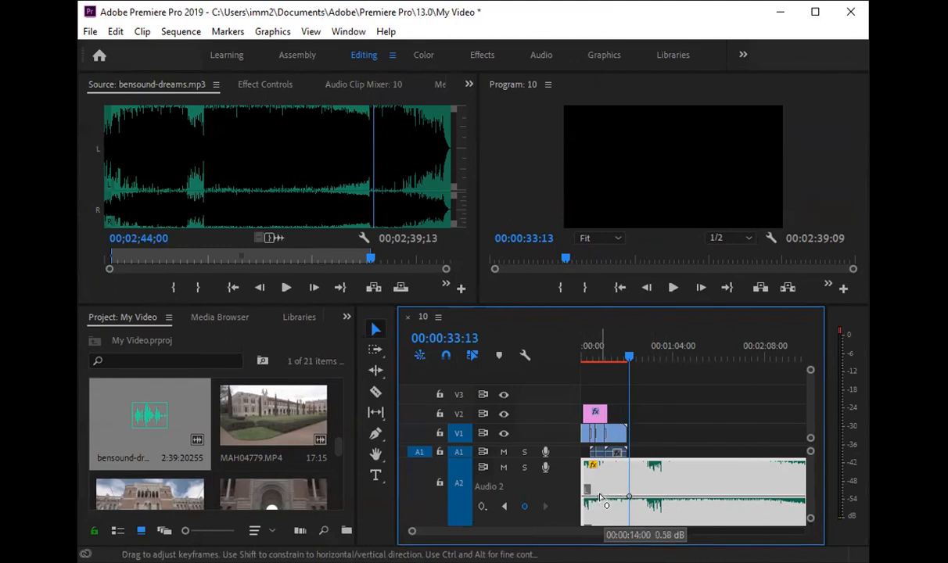
left_click_drag(599, 497, 585, 532)
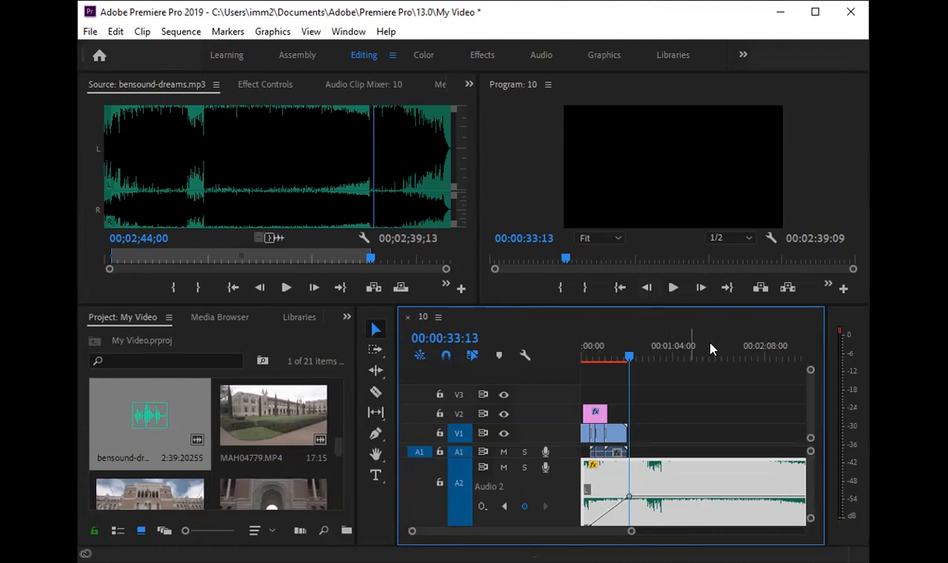
Step: Add a volume keyframe to the music clip at 00:01:27:10 and lower its level
left_click_drag(670, 356, 705, 355)
left_click(524, 507)
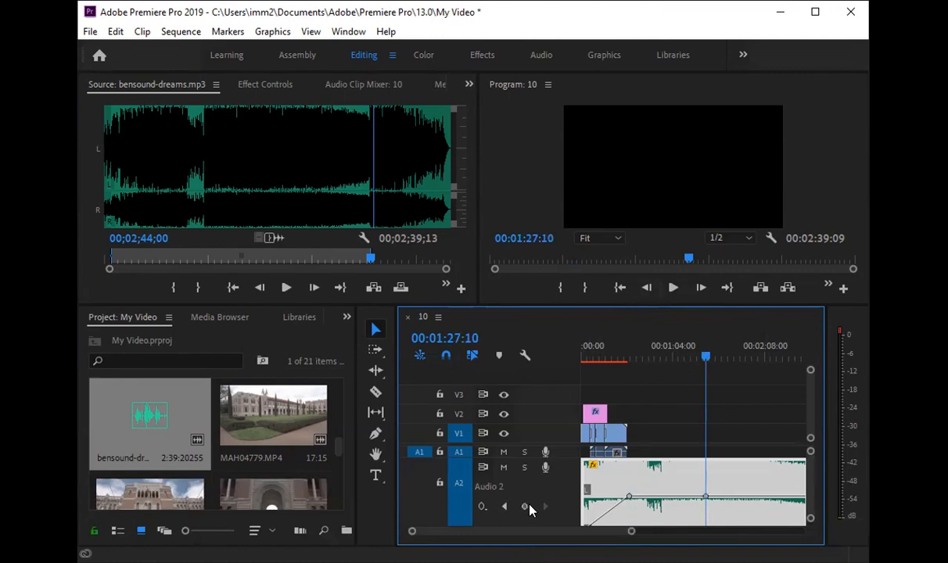
left_click_drag(706, 499, 706, 517)
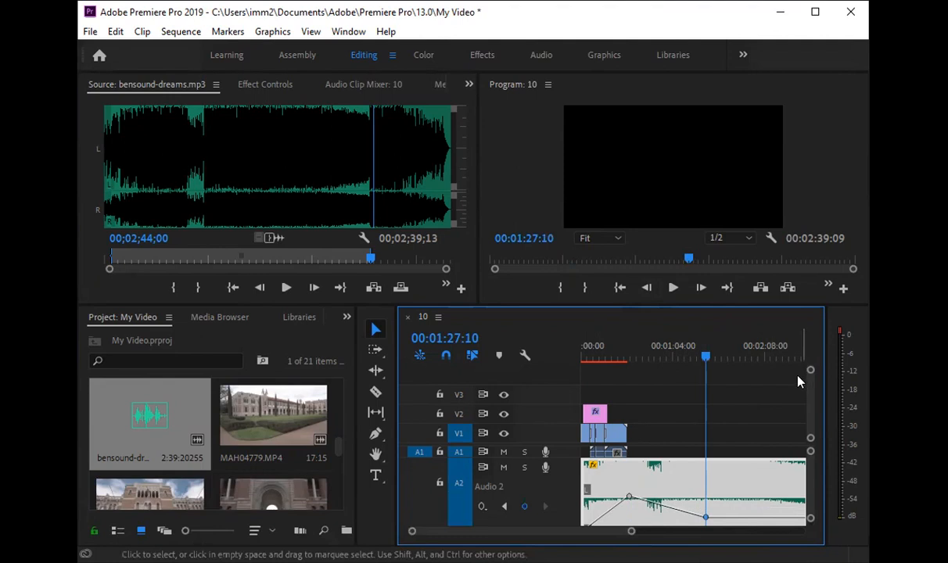
Step: Add a volume keyframe to the music clip at 00:02:13:21 and raise it to about the level of the 00:00:33:13 keyframe
left_click(772, 356)
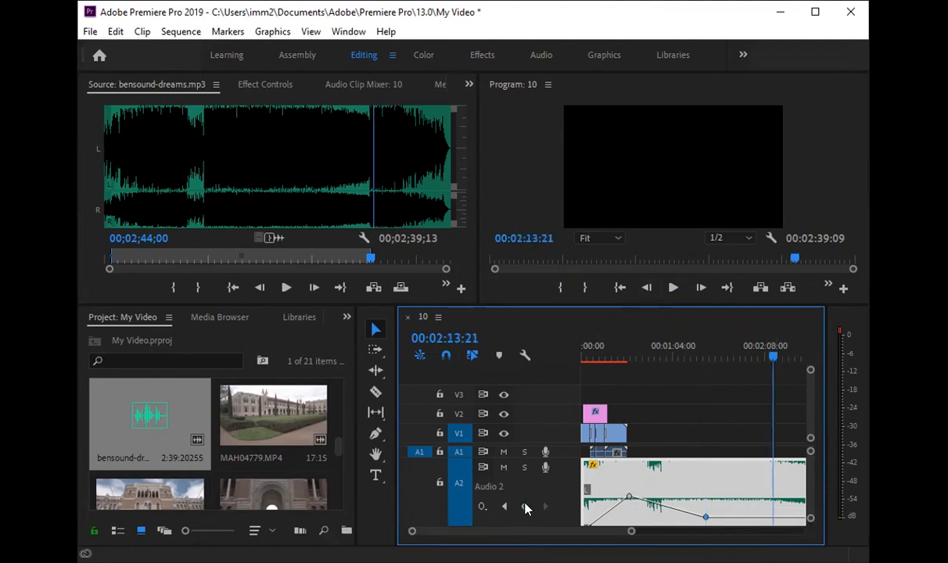
left_click(524, 507)
left_click_drag(773, 517, 774, 498)
Step: Play the sequence from its beginning to about 17 seconds to check the music's fade-in
key("Home")
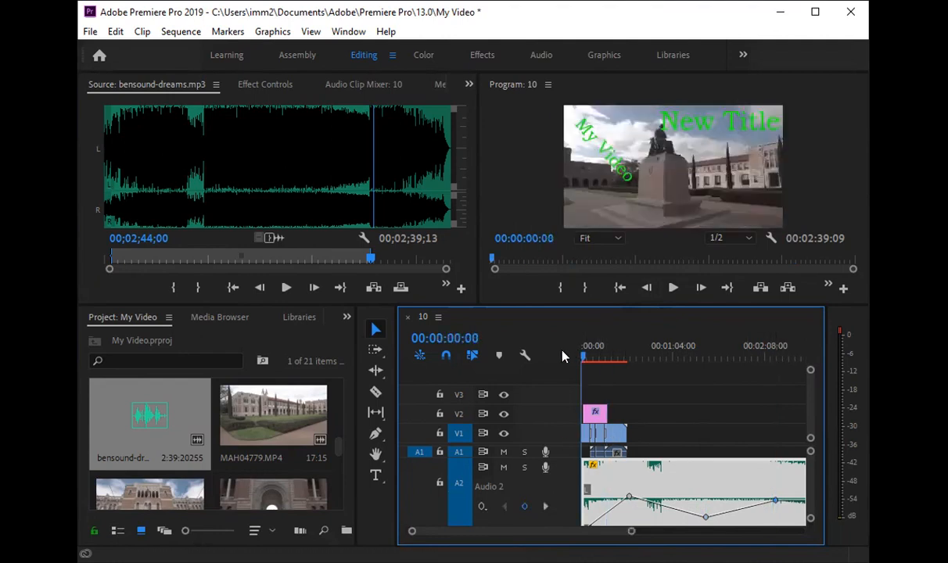
key("space")
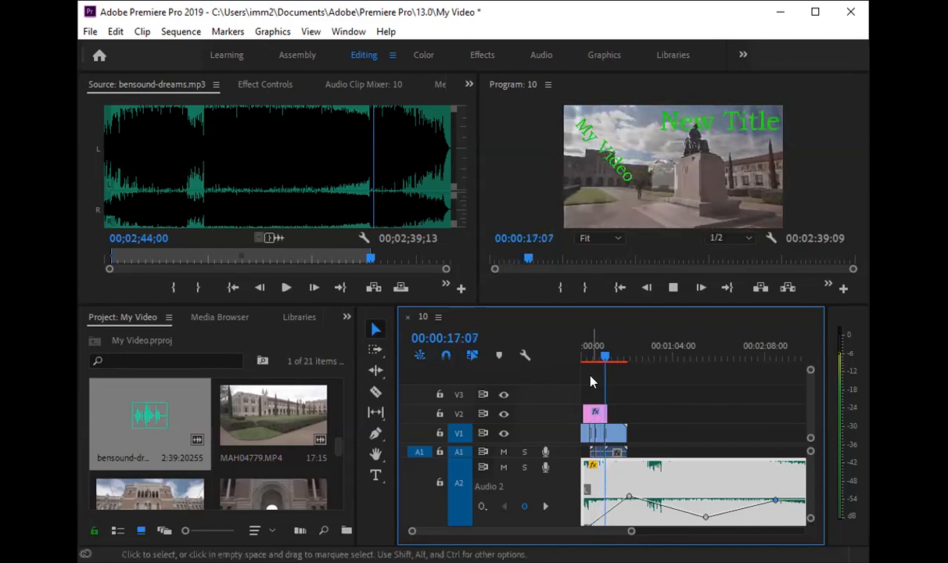
key("space")
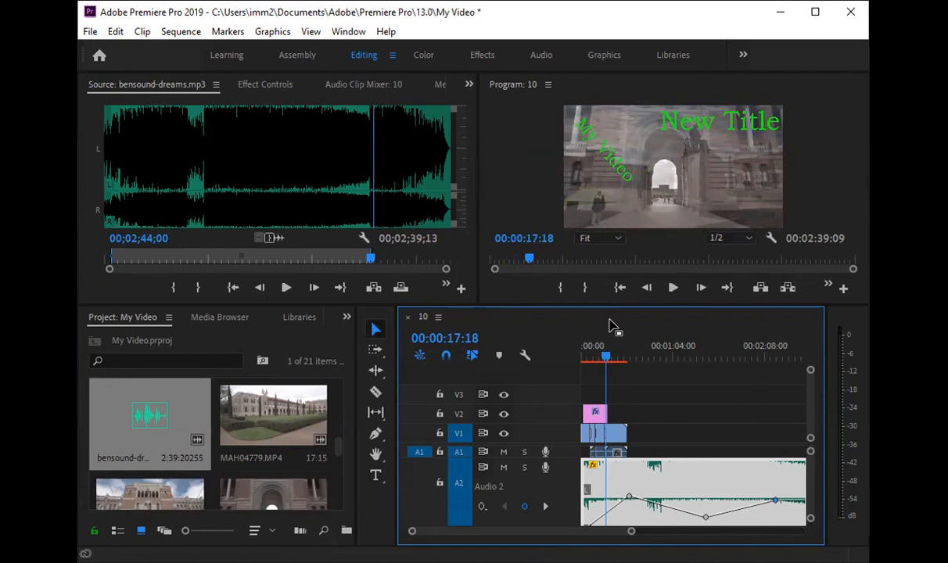
Step: Look over the Audio workspace with its clip mixer and Essential Sound options, and return to the Editing workspace
left_click(821, 121)
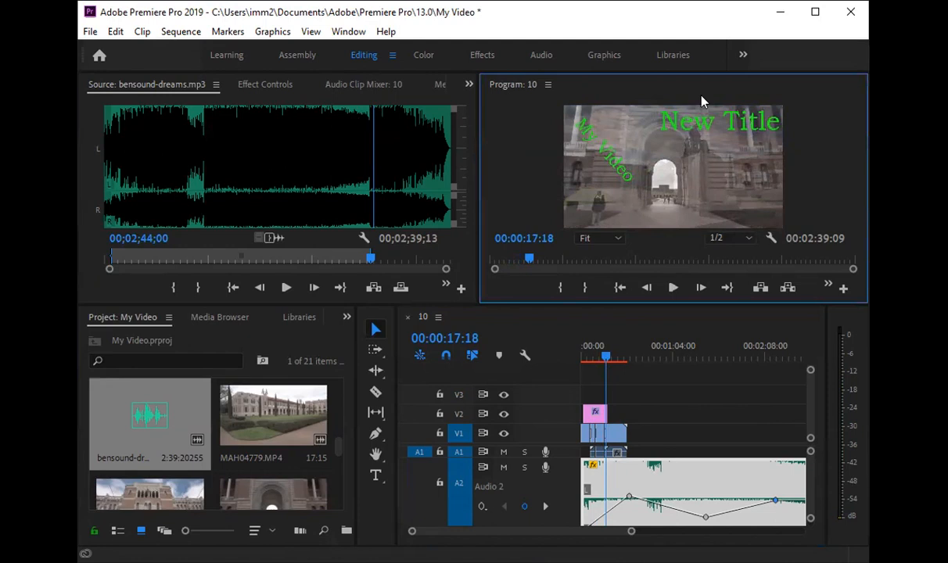
left_click(539, 56)
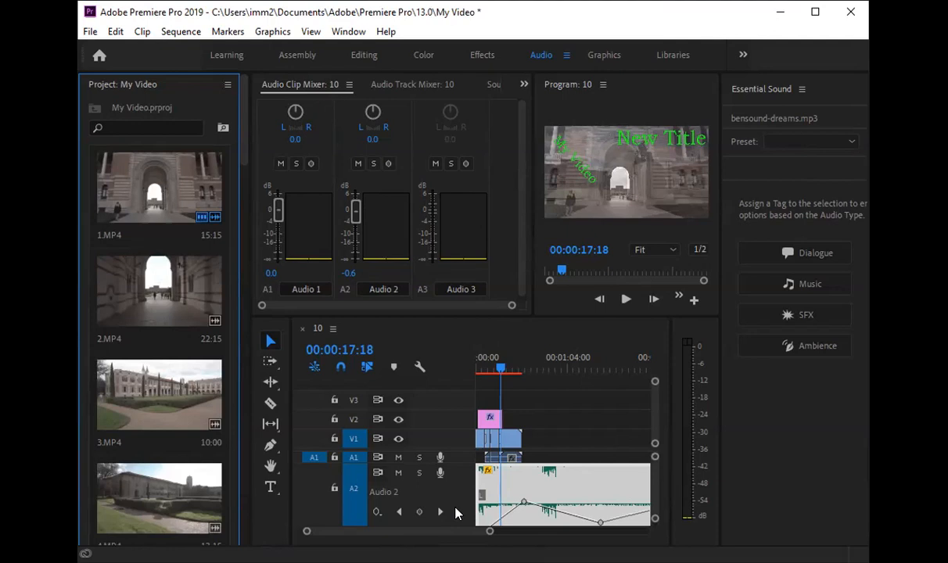
left_click(363, 55)
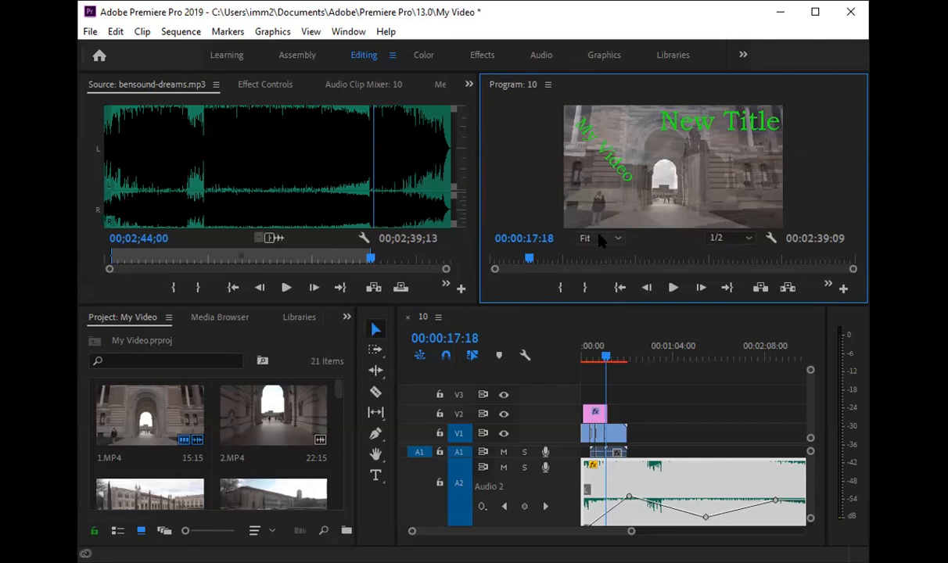
Step: In the Effects workspace, apply the Dip to Black video transition to the end of the New Title clip on V2
left_click(466, 53)
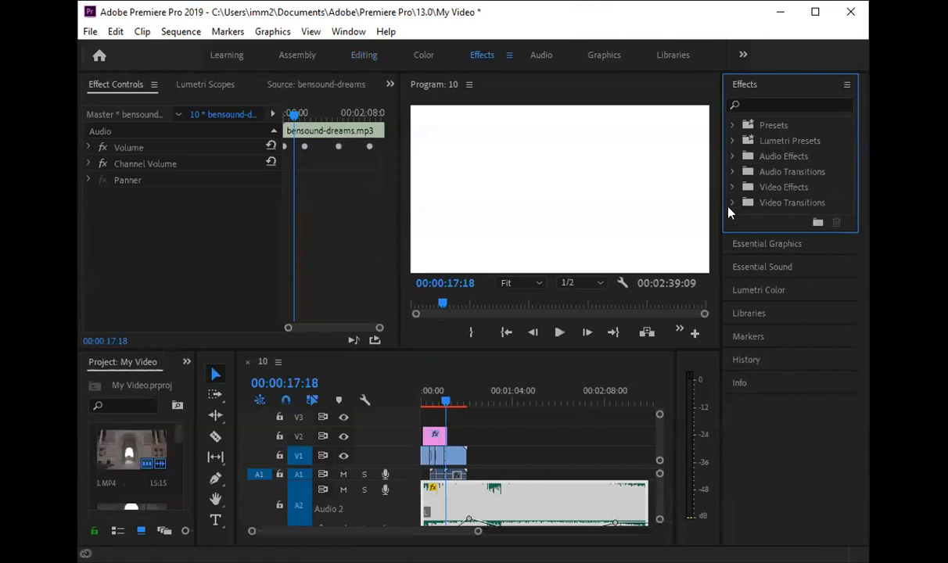
left_click(729, 203)
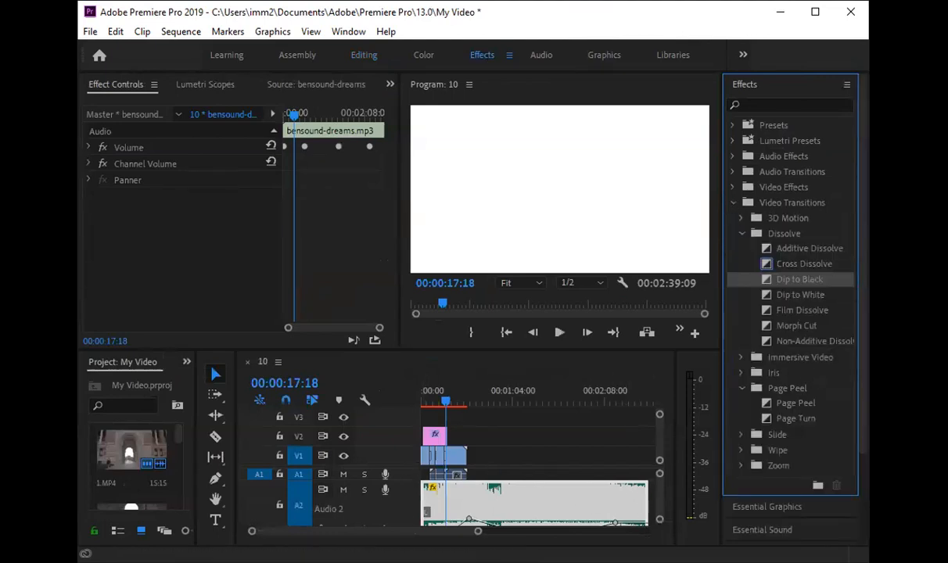
left_click_drag(479, 531, 368, 531)
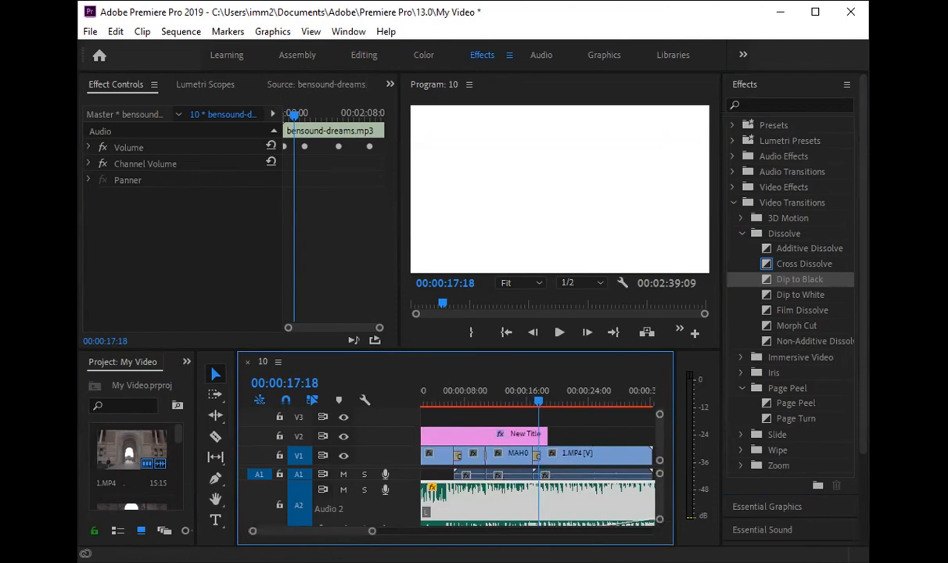
left_click(803, 279)
Step: Play the sequence twice from about 00:00:12 to check the transition at the end of the New Title clip
left_click(496, 399)
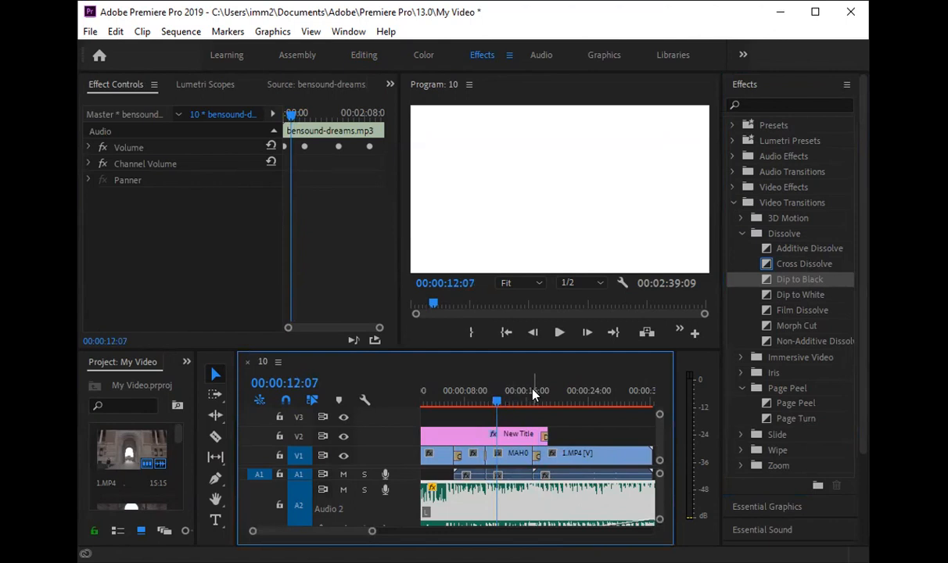
key("alt+space")
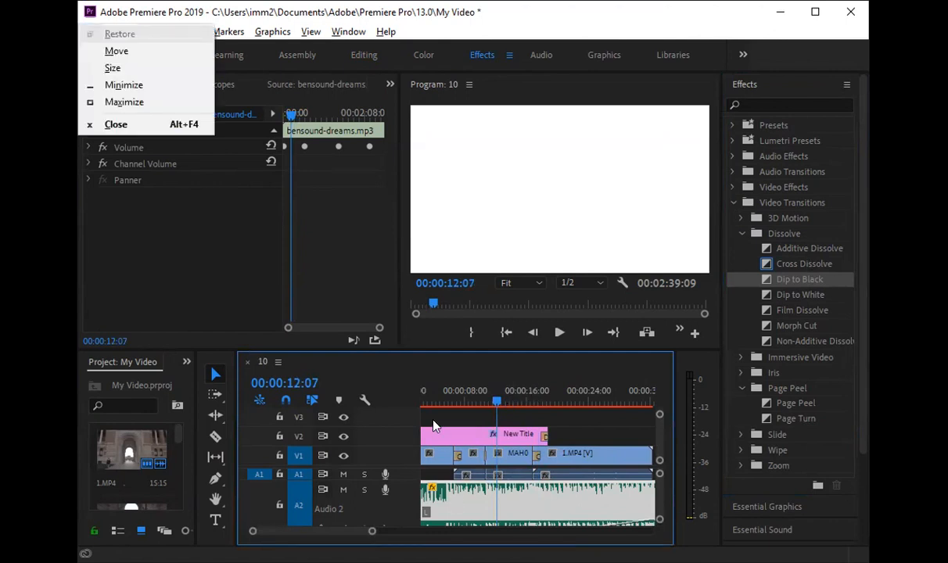
key("Escape")
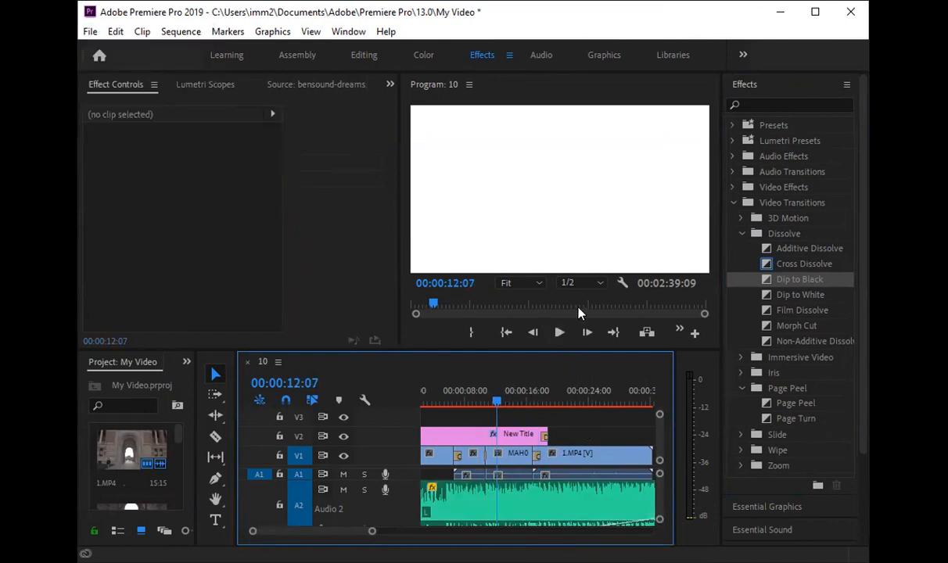
key("space")
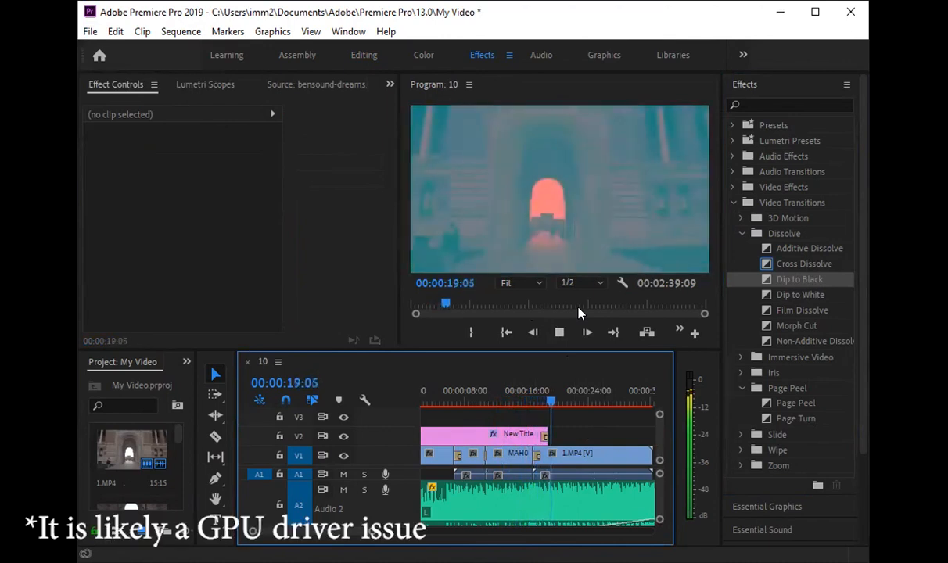
key("space")
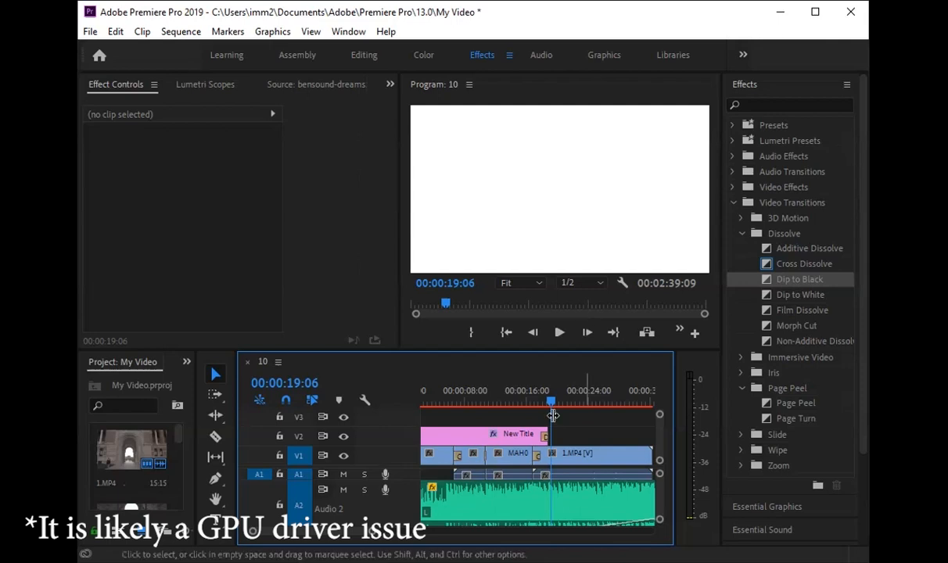
left_click(499, 391)
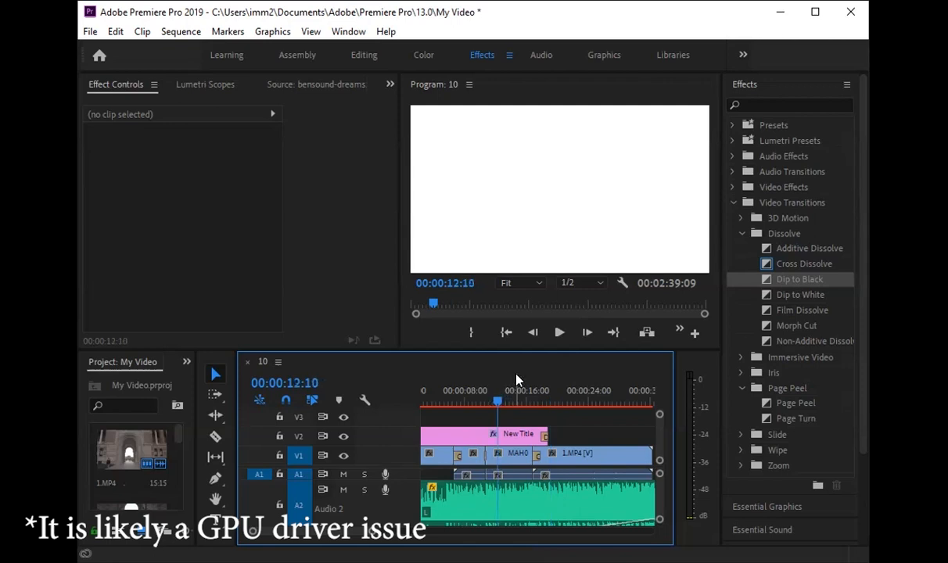
key("space")
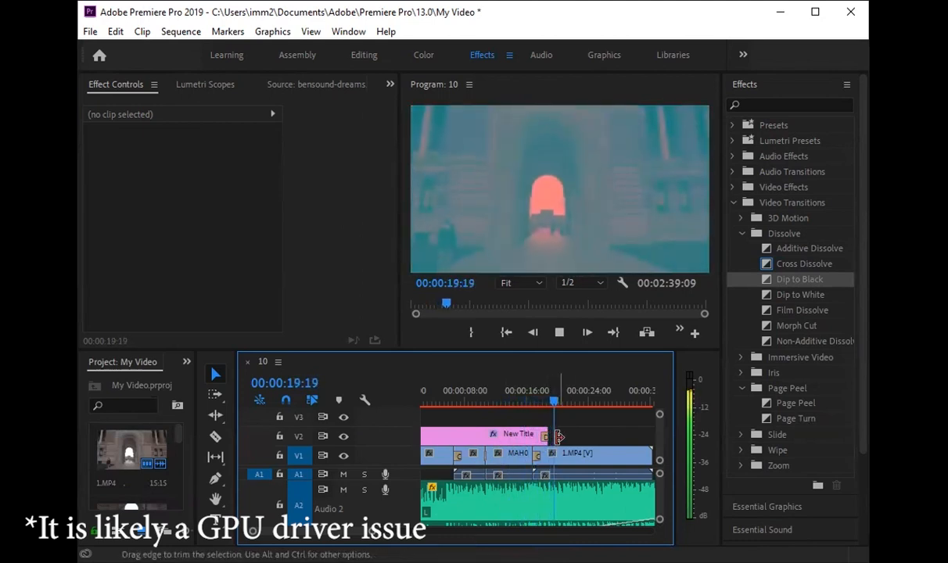
key("space")
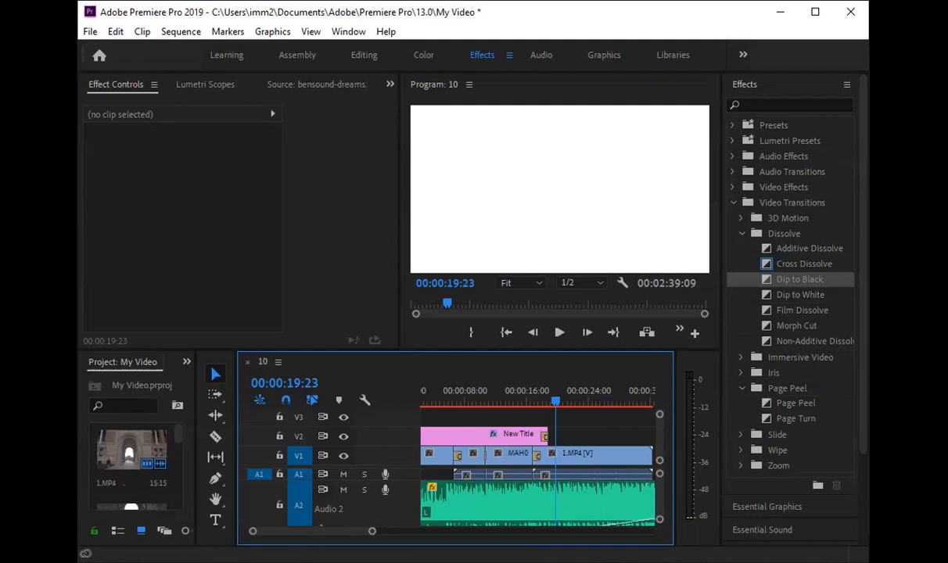
Step: Apply the Dip to Black transition to the start of the New Title clip and return to the Editing workspace
scroll(474, 462, "up", 1)
left_click(782, 281)
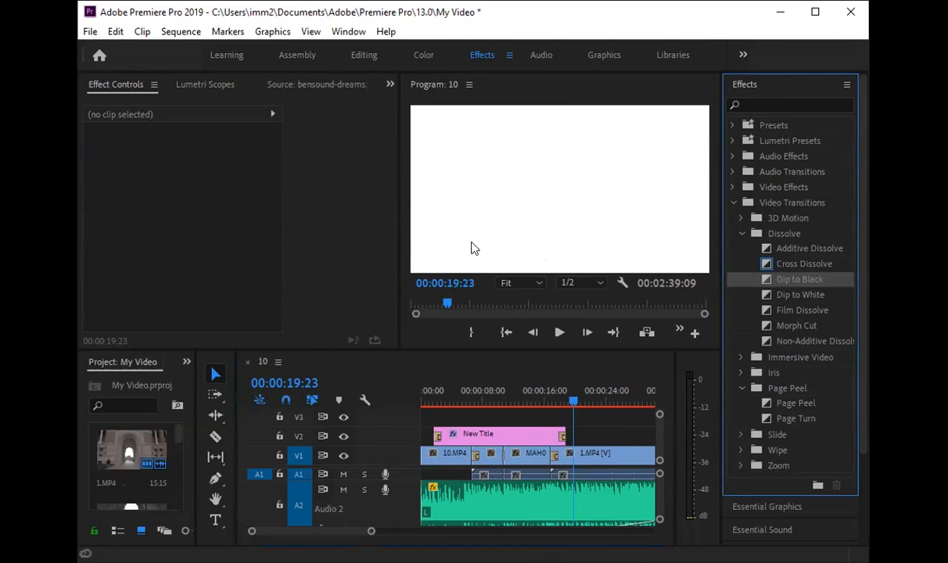
left_click(362, 55)
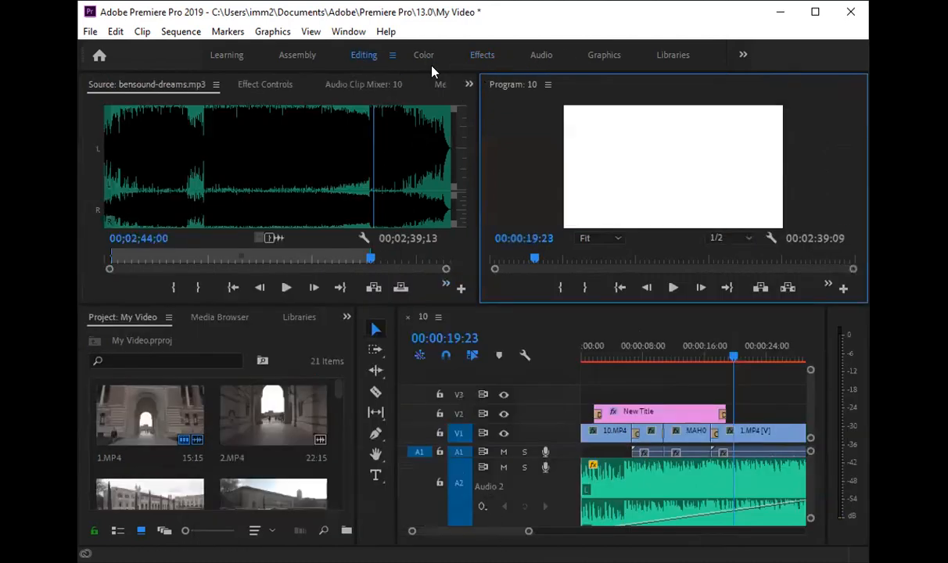
Step: In the Graphics workspace, show the New Title clip's Effect Controls with the playhead at 00:00:12:01
left_click(603, 55)
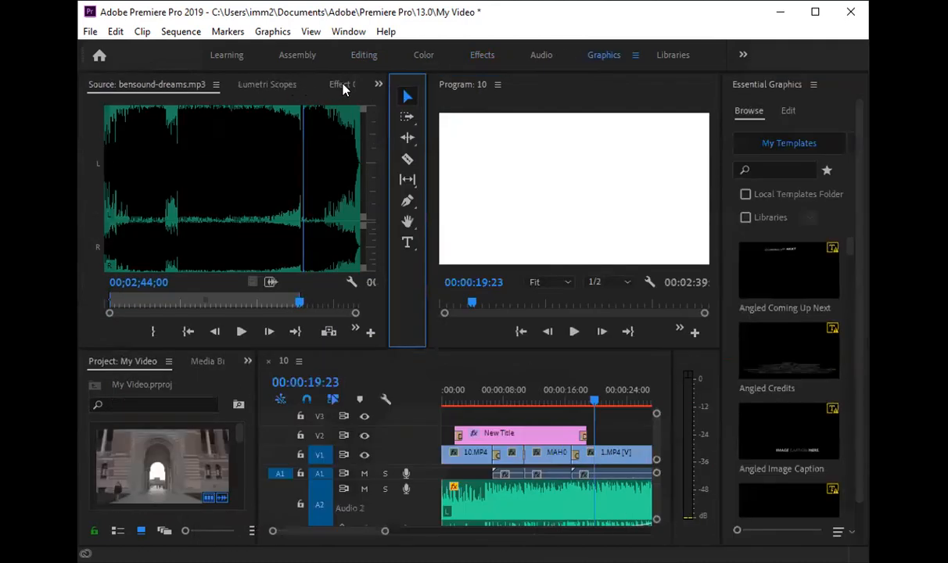
left_click(376, 84)
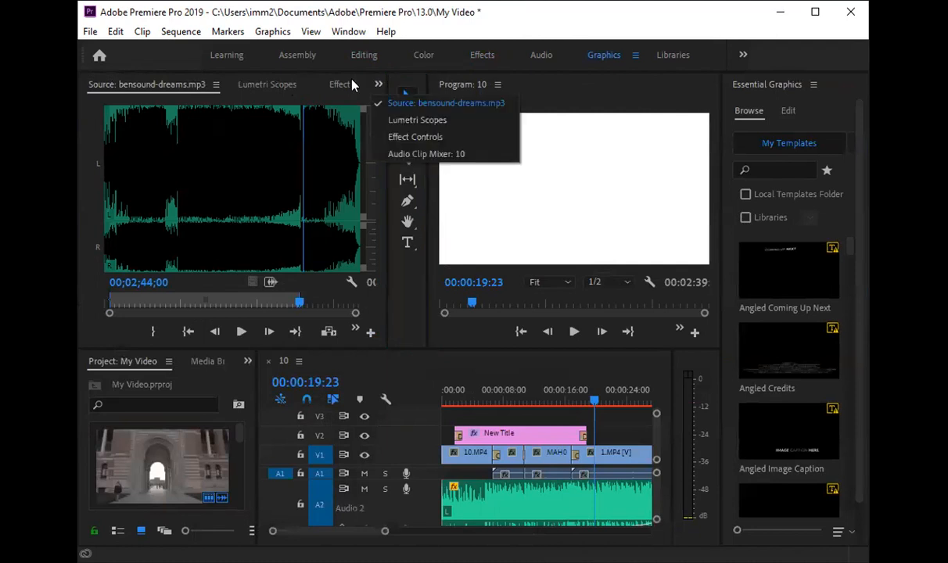
left_click(397, 136)
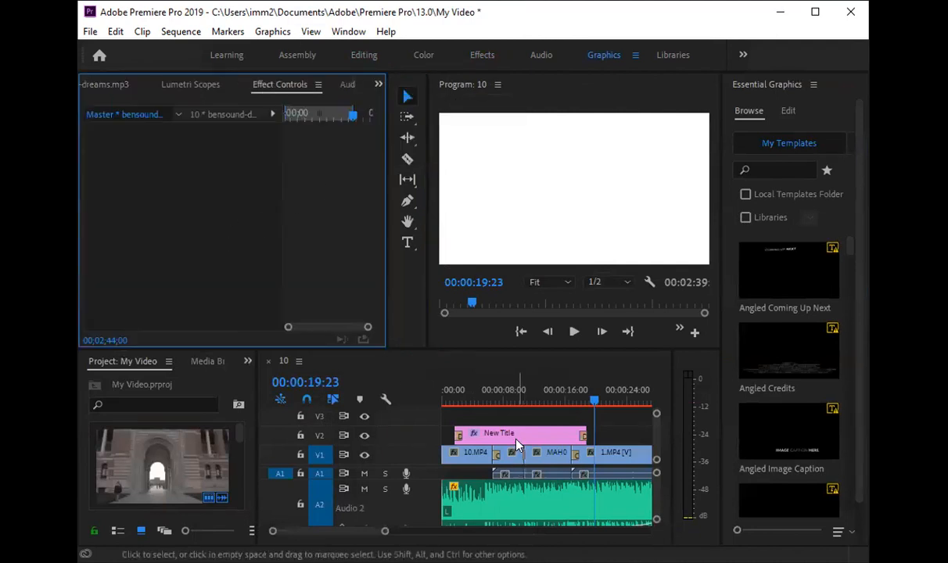
left_click(487, 433)
left_click(535, 389)
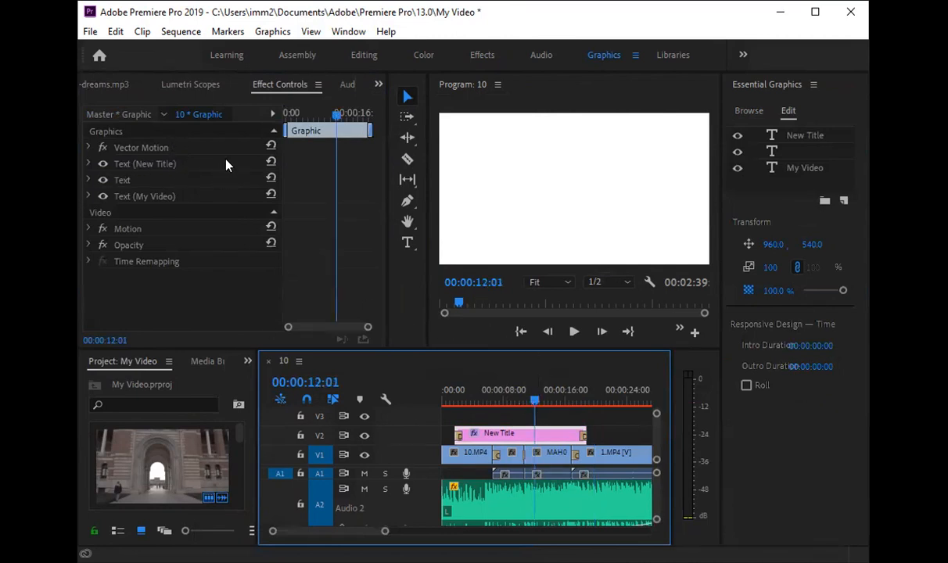
Step: Select the title graphic's Motion effect after looking at its New Title text and Vector Motion entries
left_click(141, 164)
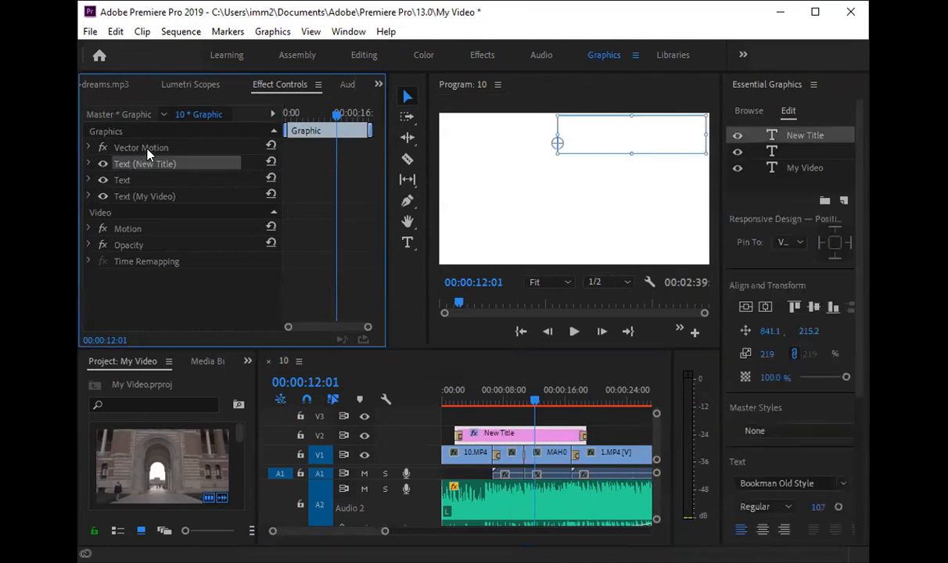
left_click(141, 147)
left_click(239, 230)
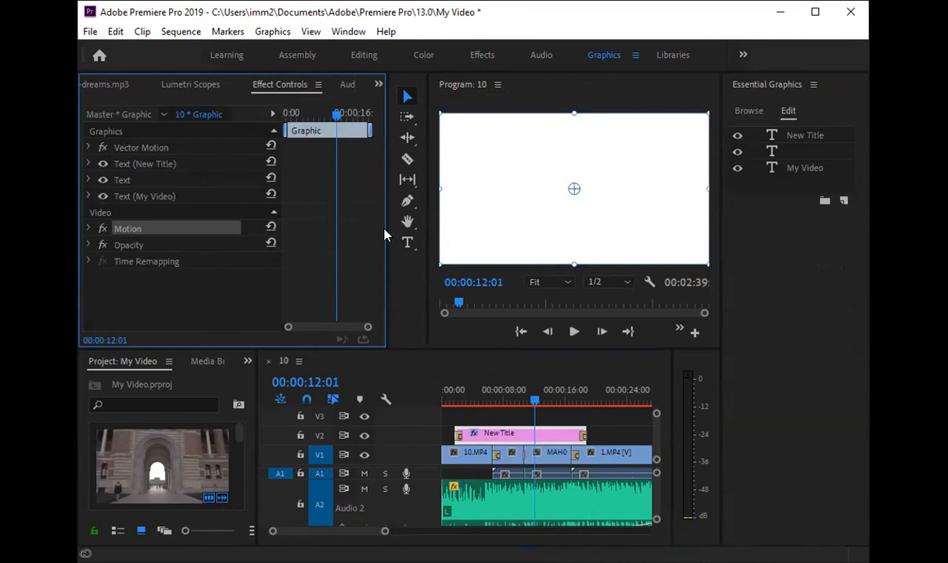
Step: Expand the title's Motion properties and adjust the width of the Effect Controls area beside the program view
left_click_drag(384, 229, 293, 268)
left_click_drag(516, 227, 369, 234)
left_click_drag(327, 264, 374, 268)
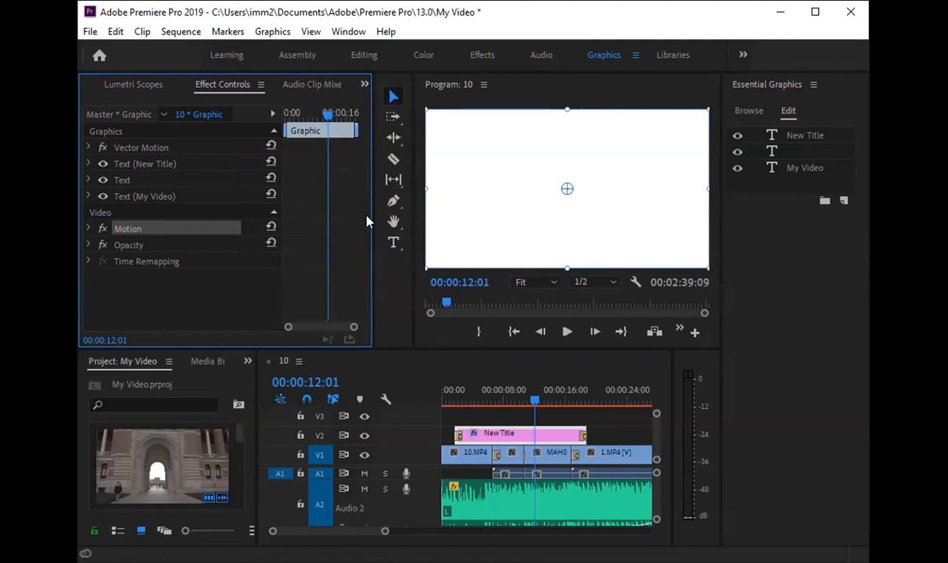
left_click_drag(372, 222, 275, 270)
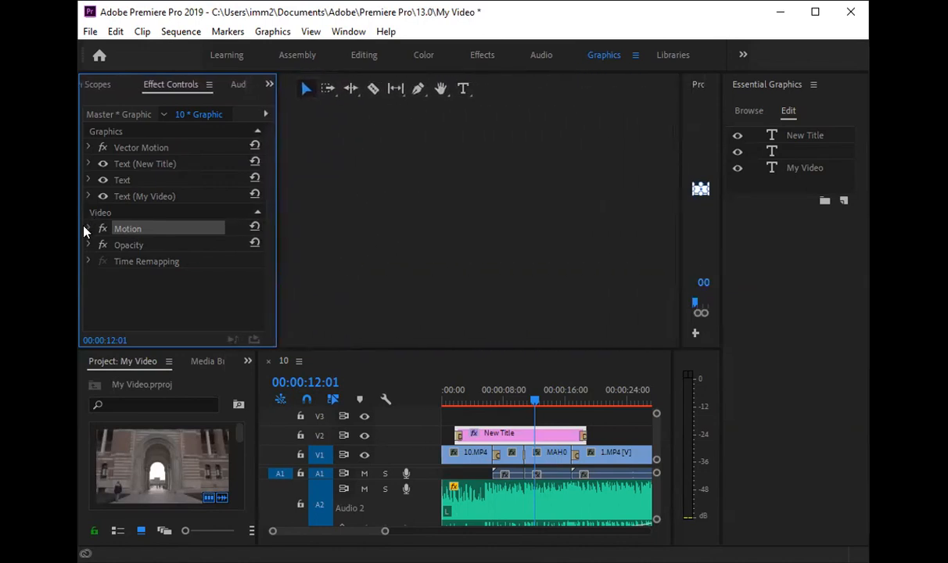
left_click(87, 229)
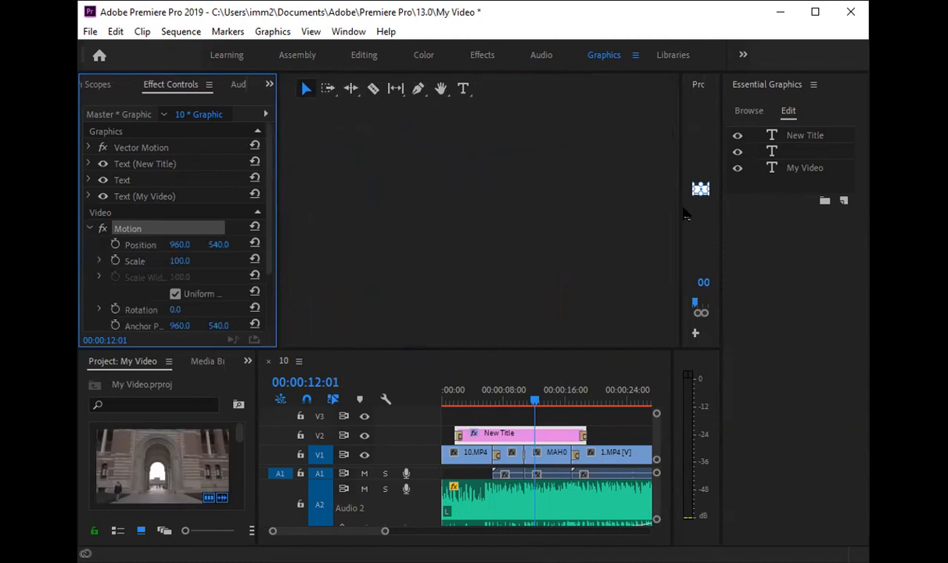
left_click_drag(685, 214, 374, 285)
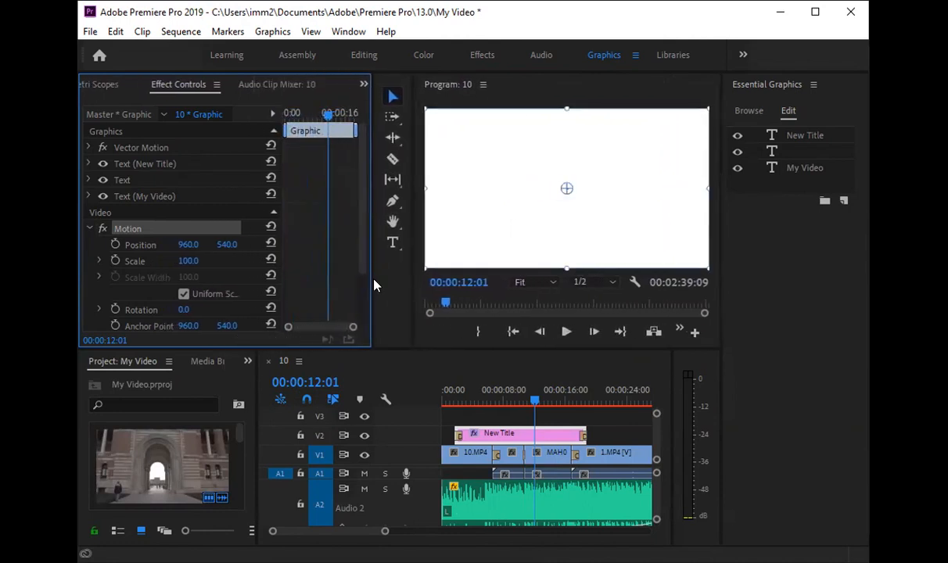
Step: Turn on Position keyframing for the title graphic at 00:00:12:01 and move the playhead to 00:00:08:04
left_click(116, 245)
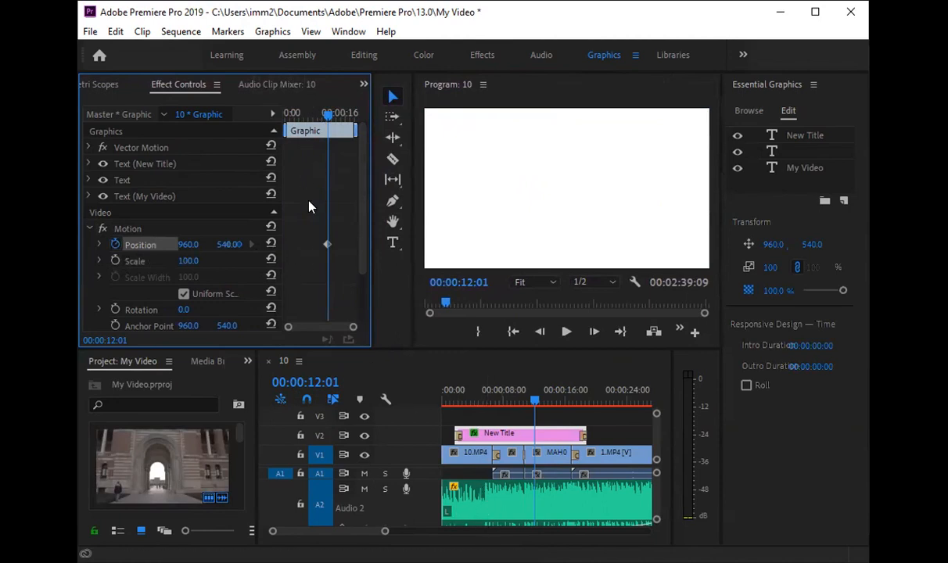
left_click(317, 116)
left_click_drag(317, 116, 311, 116)
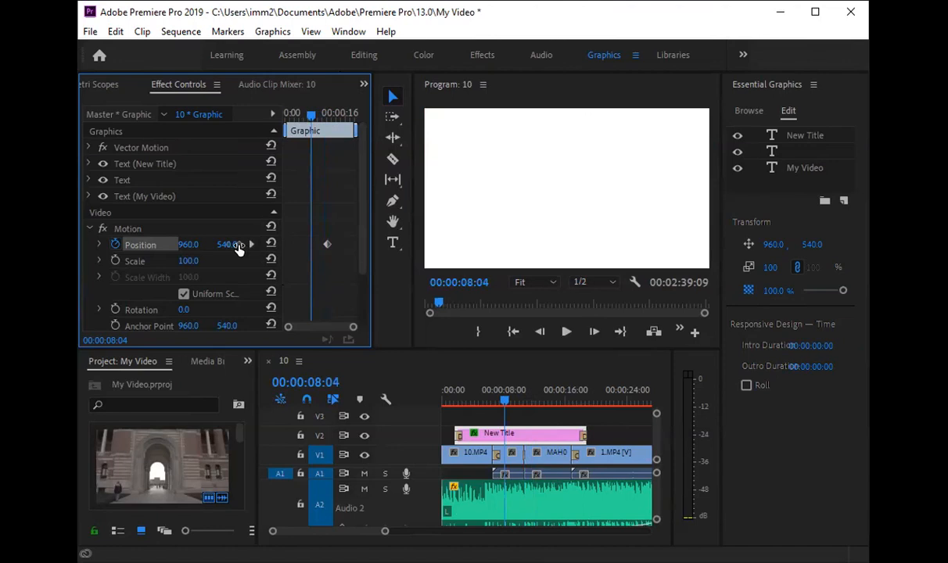
left_click(238, 246)
key("Return")
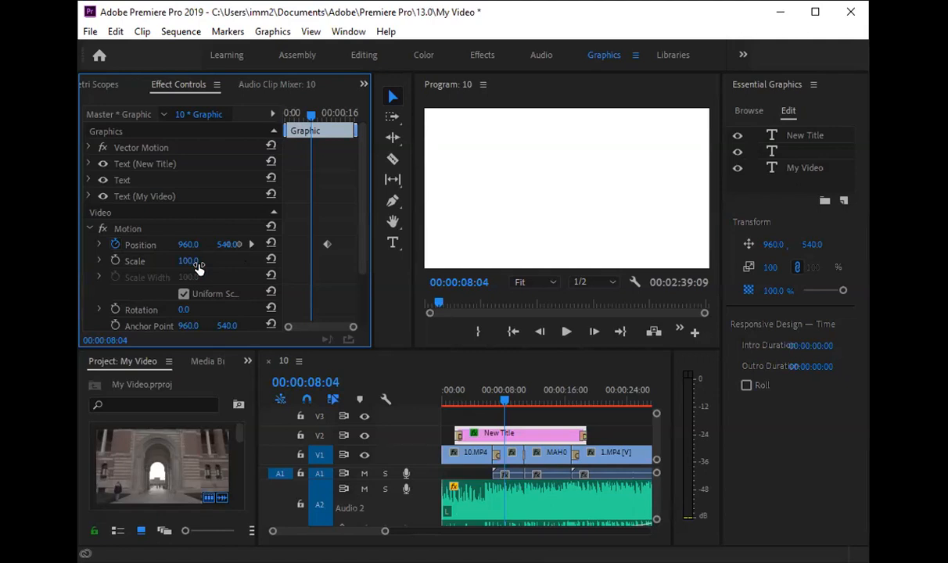
scroll(201, 216, "down", 3)
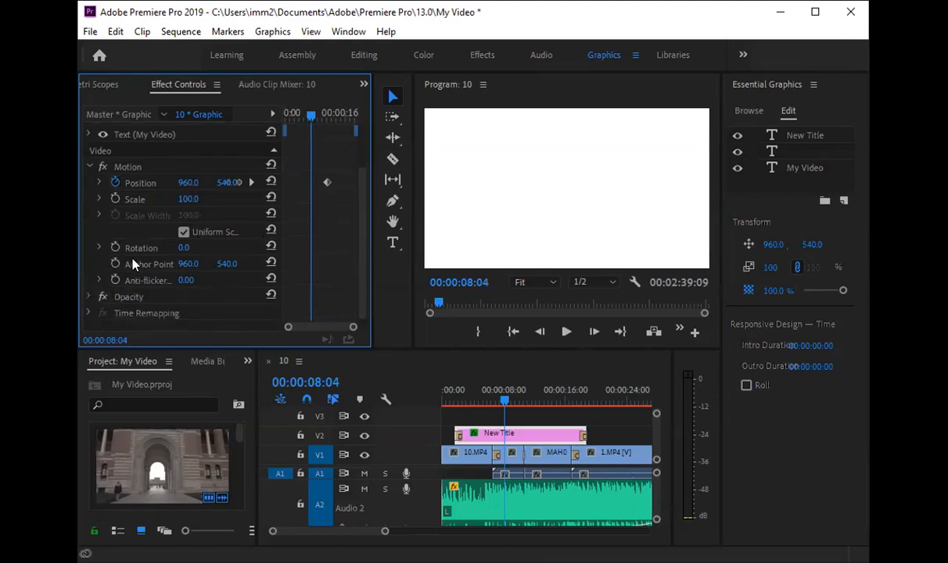
Step: Show the bensound-dreams.mp3 source and, in the Color workspace, turn off Basic Correction and Creative for the title graphic
left_click(108, 88)
left_click(93, 88)
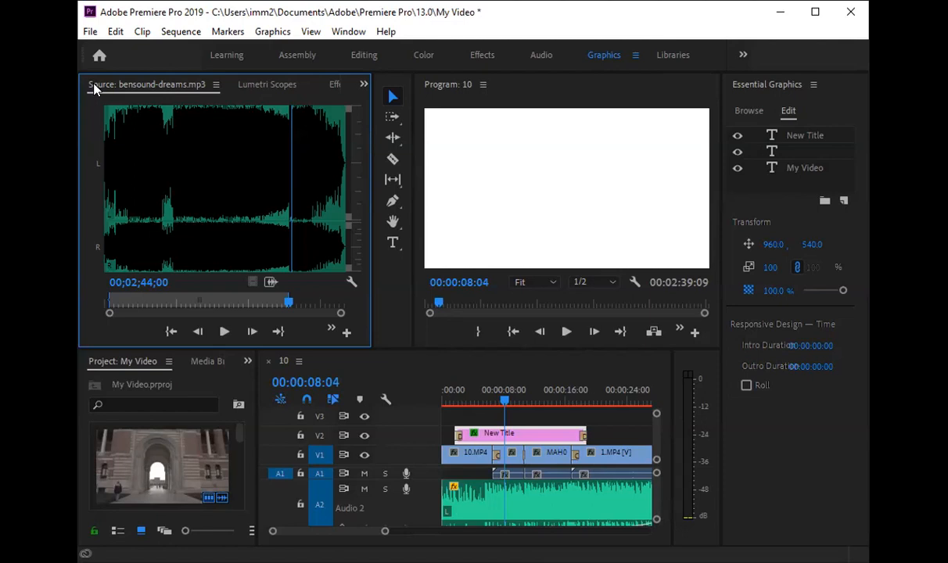
left_click(415, 55)
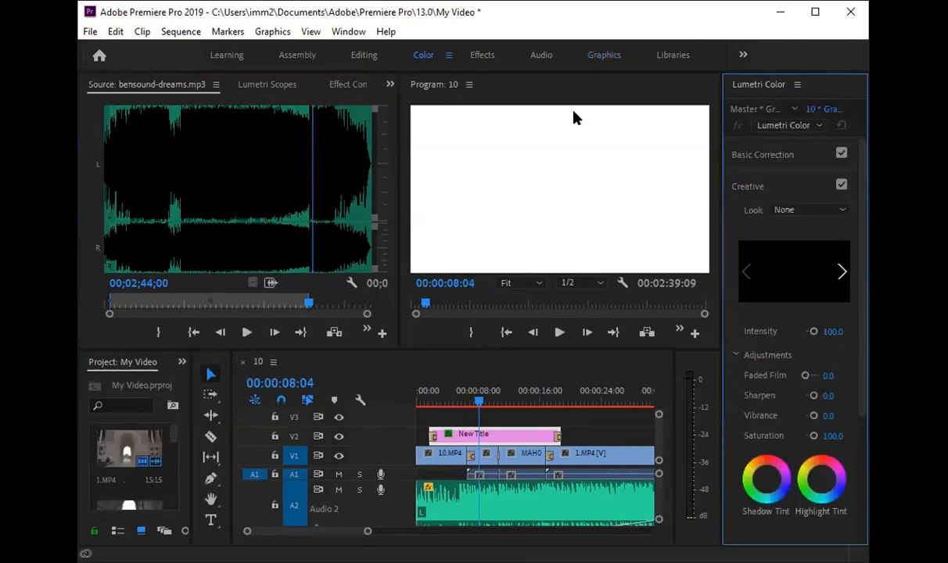
left_click(841, 153)
left_click(841, 185)
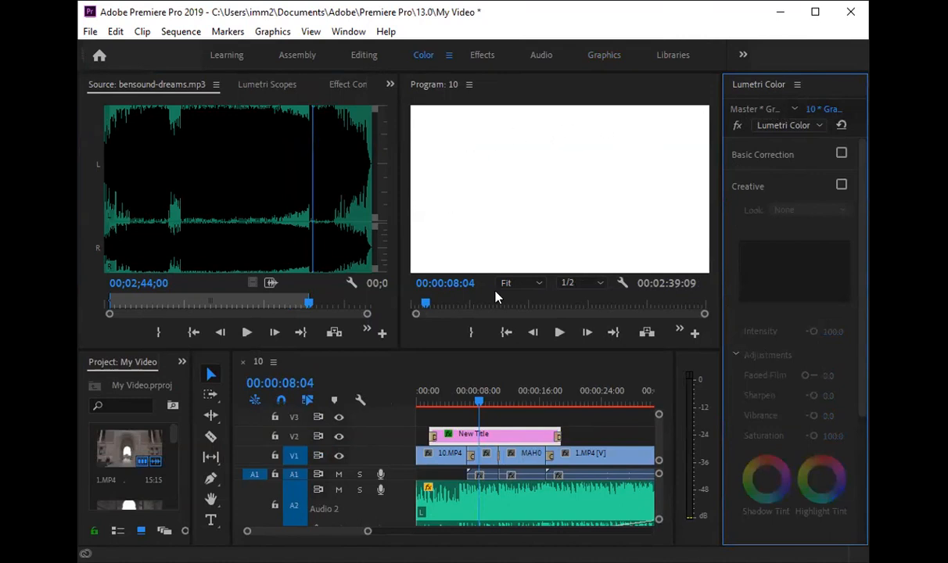
Step: Preview the sequence up to 00:00:08:28 and return to the Editing workspace
key("space")
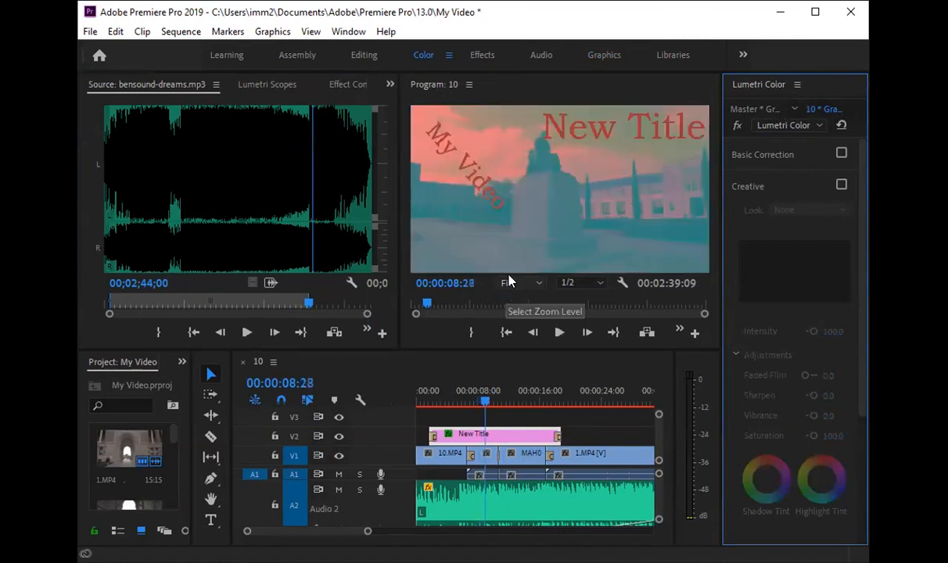
key("space")
left_click(544, 198)
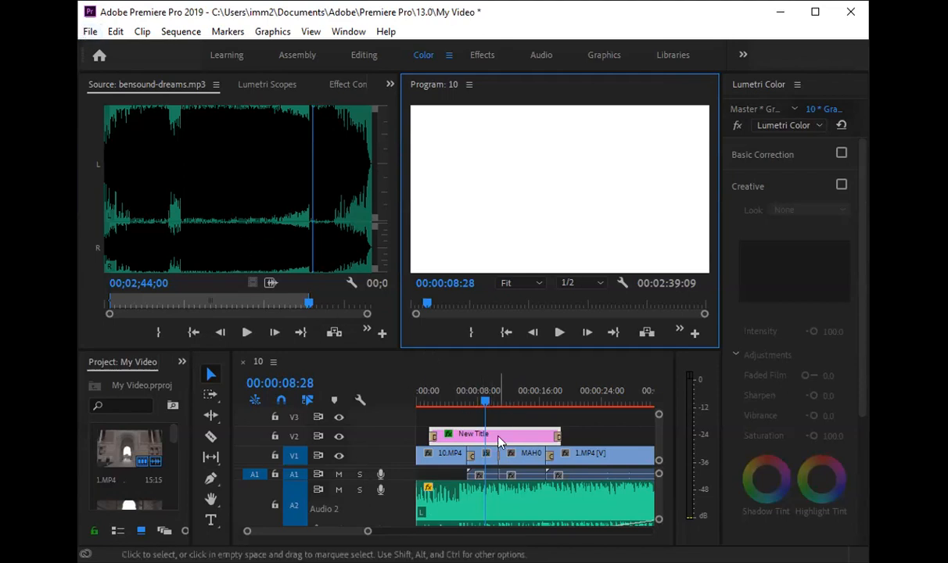
left_click(743, 56)
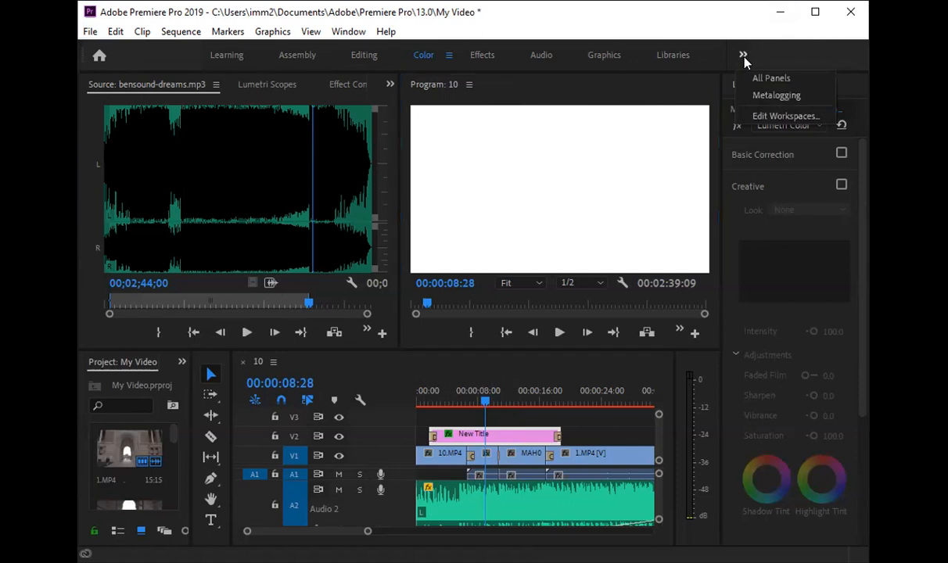
left_click(520, 125)
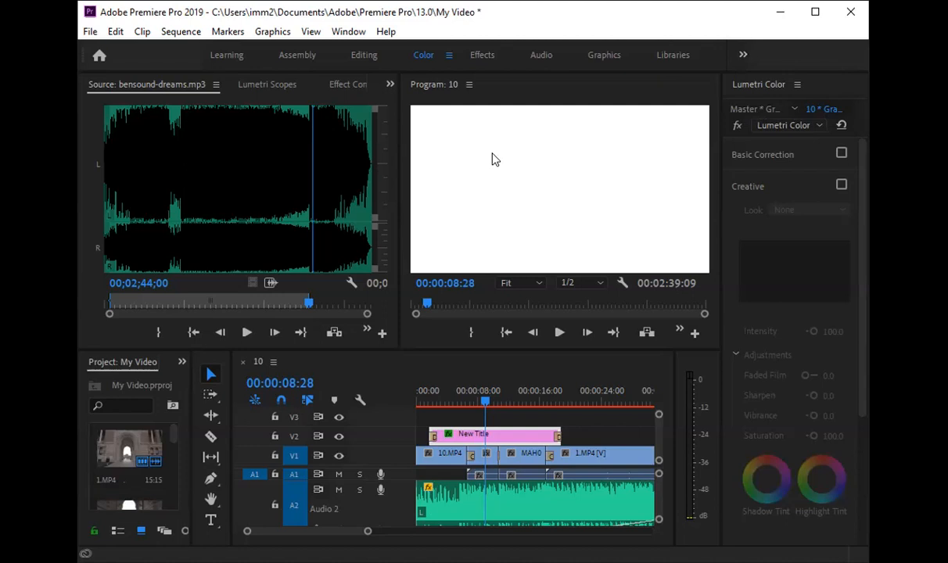
left_click(358, 59)
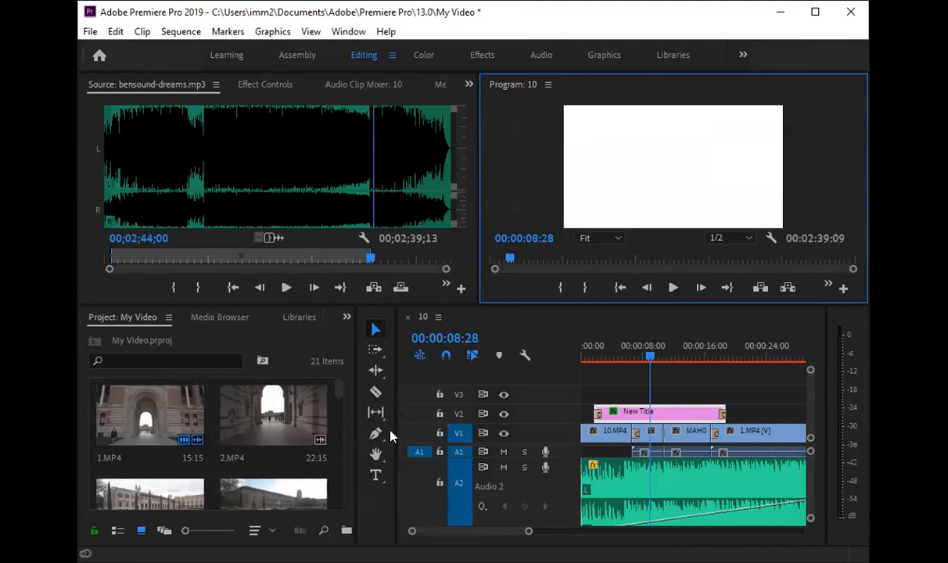
Step: Use the Track Select Forward tool to select all clips from different starting points onward in the timeline
left_click(375, 352)
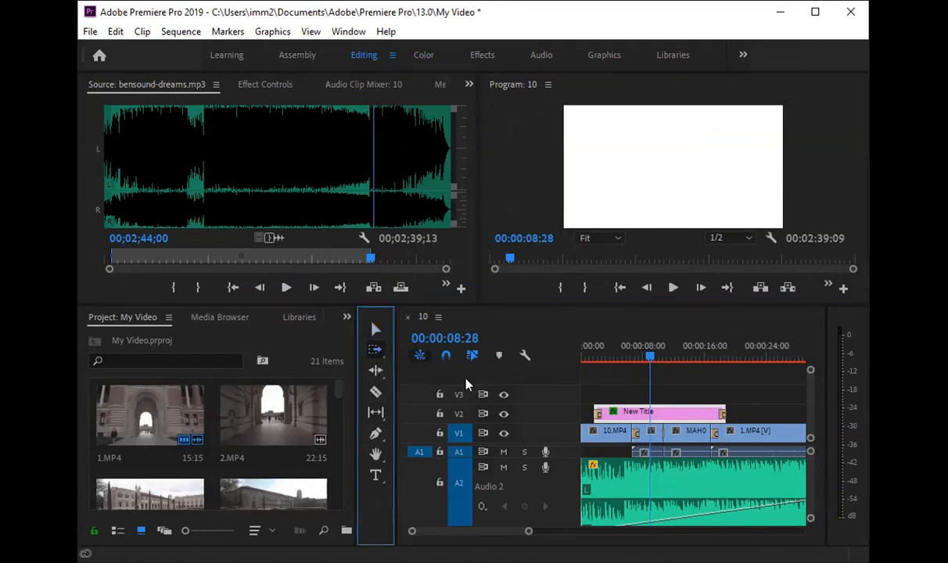
left_click(645, 433)
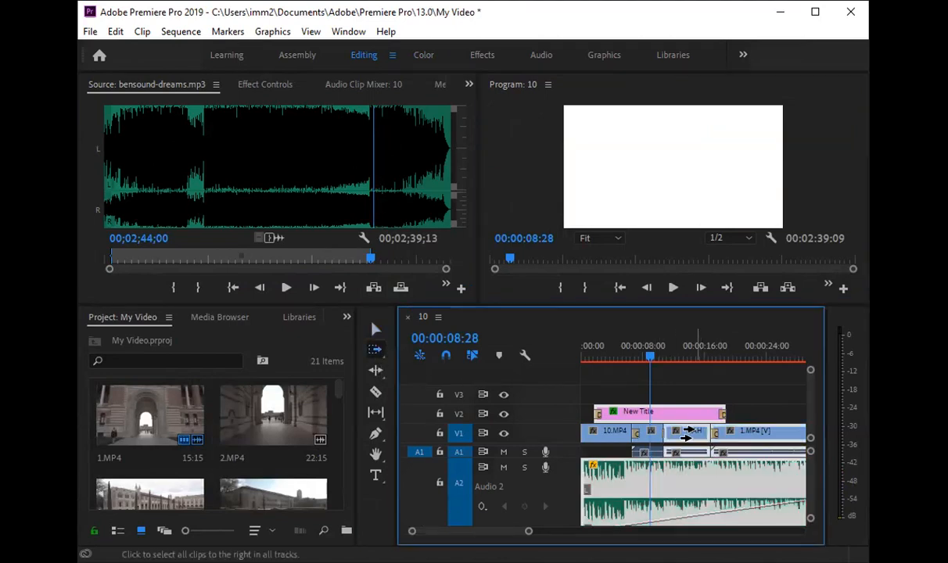
left_click(767, 395)
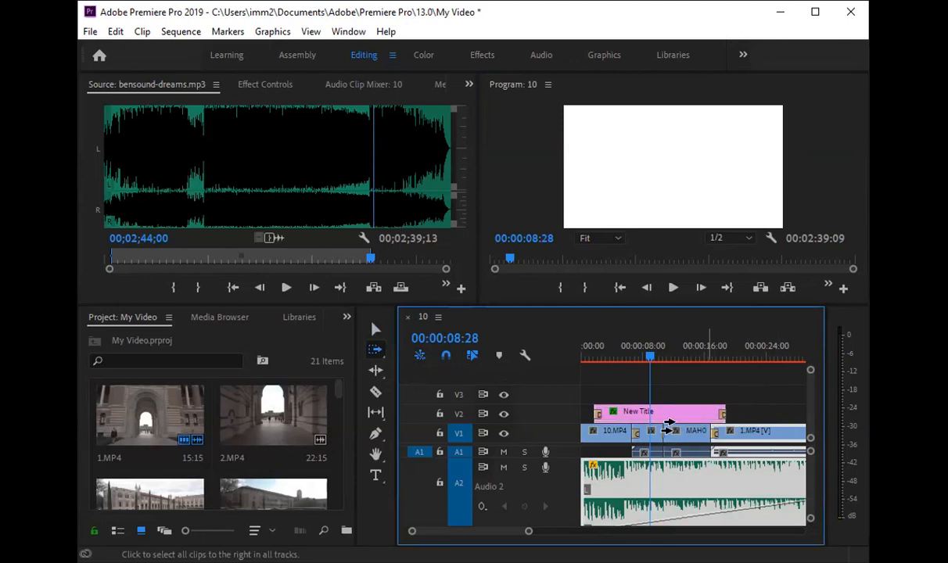
left_click(665, 414)
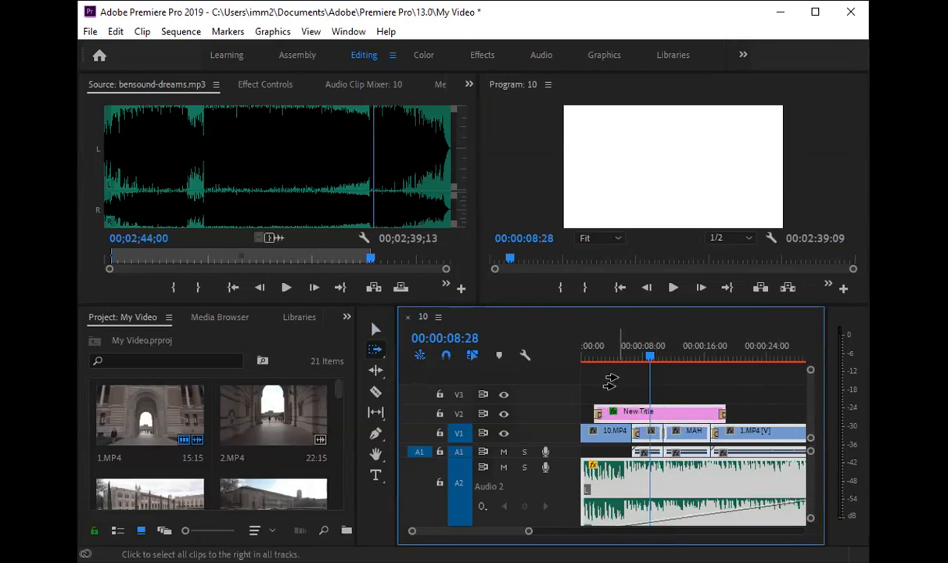
left_click(611, 382)
left_click(657, 398)
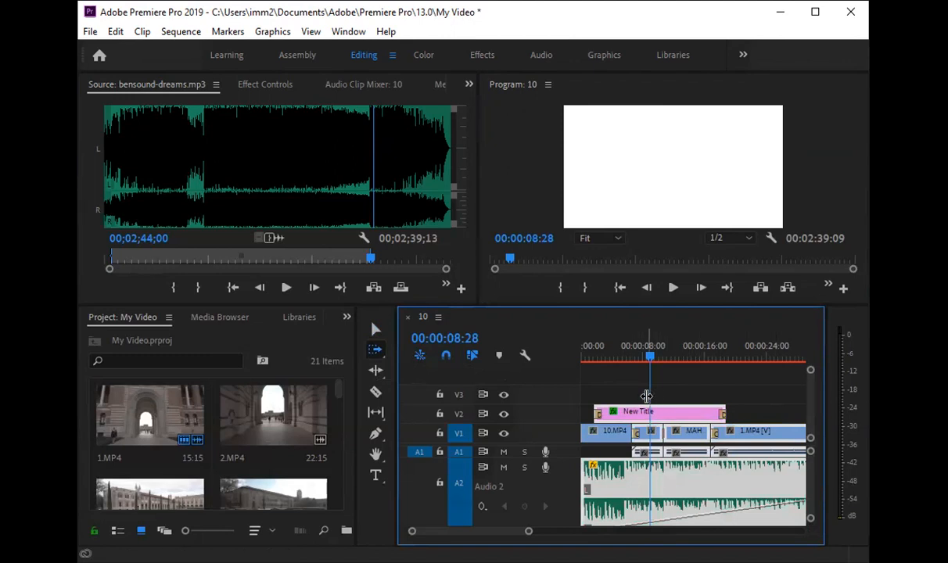
Step: Switch to the Selection tool, shift the selected clips slightly later in the timeline, and deselect them
left_click(374, 331)
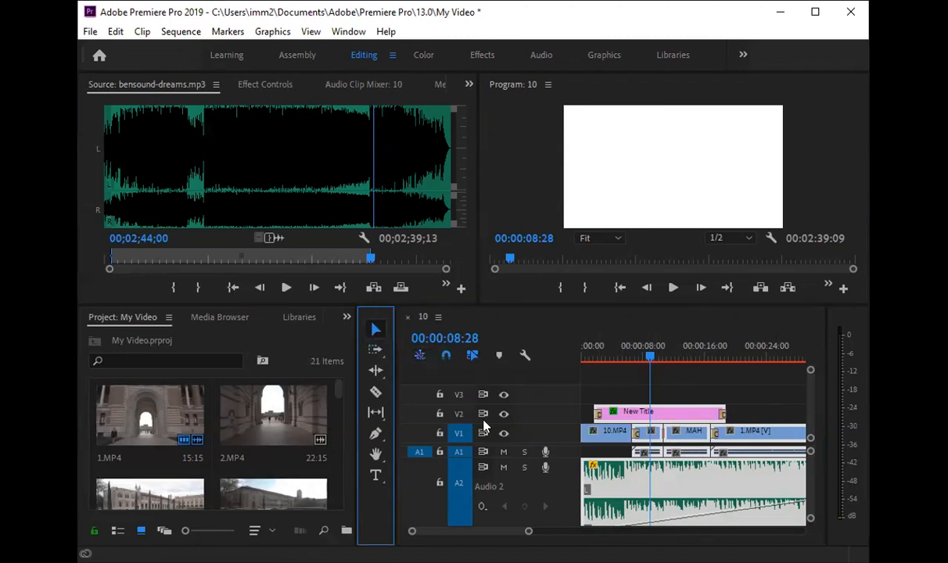
left_click(607, 395)
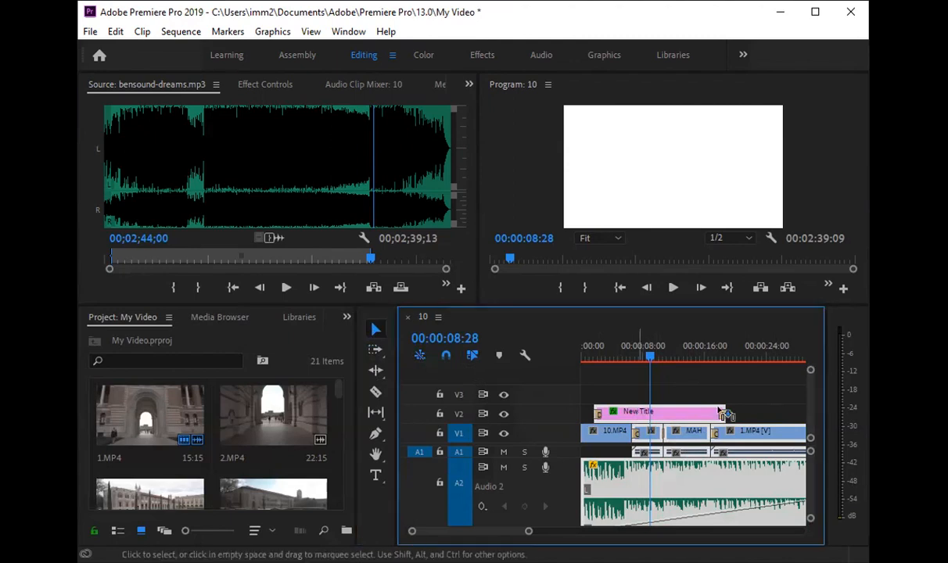
key("ctrl+z")
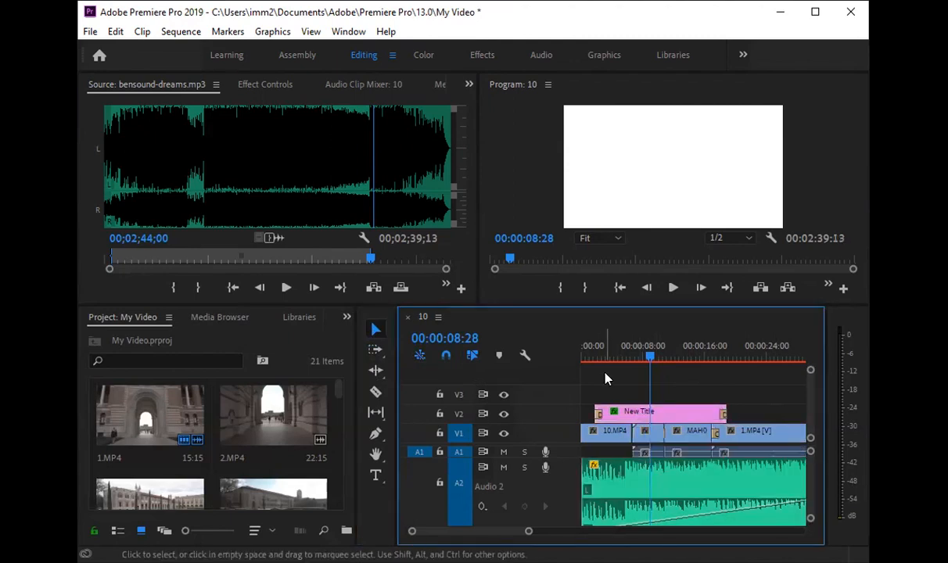
Step: Examine the alternative tools grouped with Track Select Forward and Ripple Edit
left_click(376, 352)
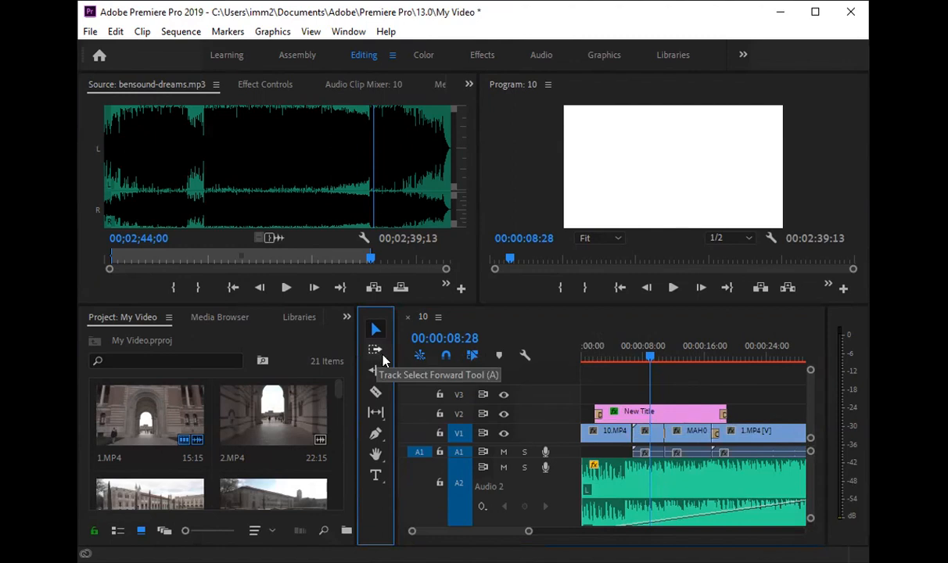
left_click(376, 352)
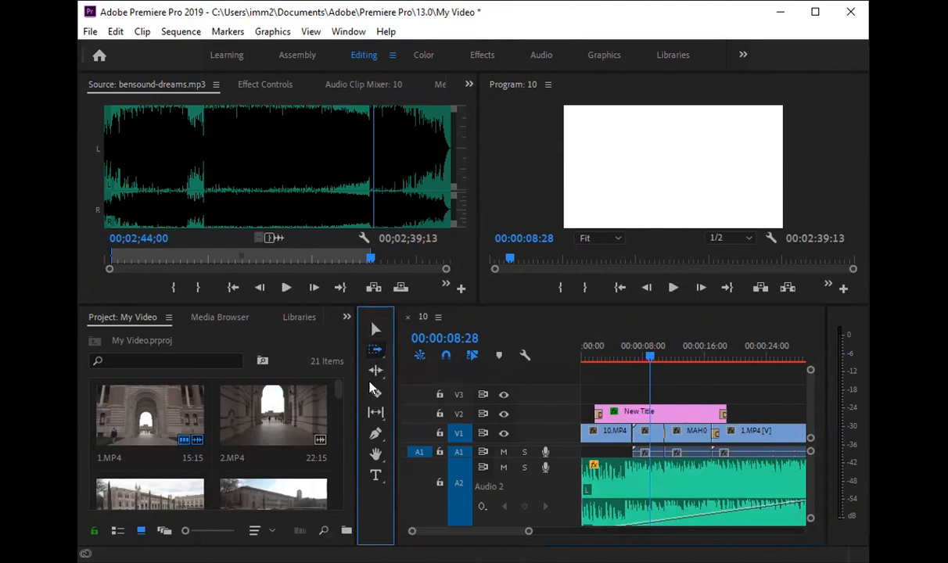
left_click(376, 351)
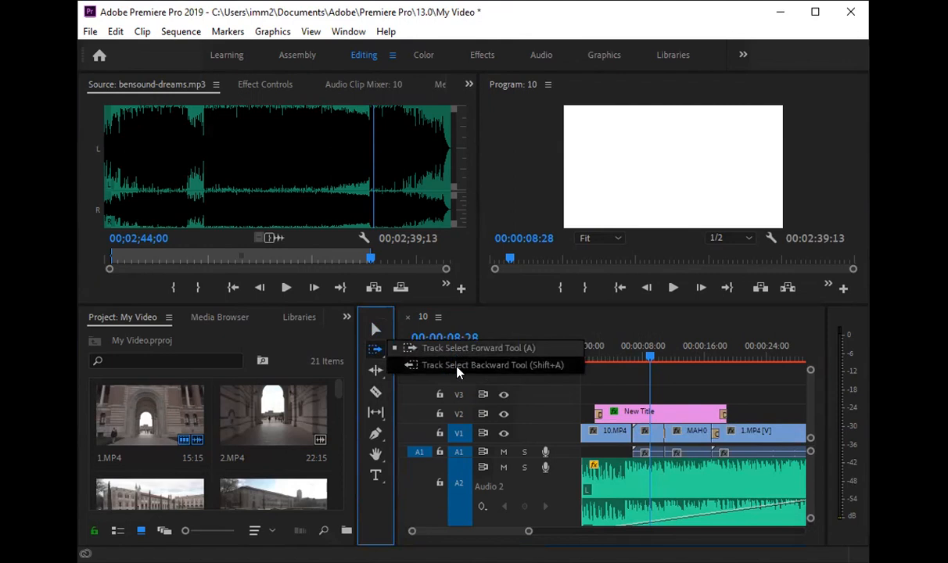
left_click(377, 351)
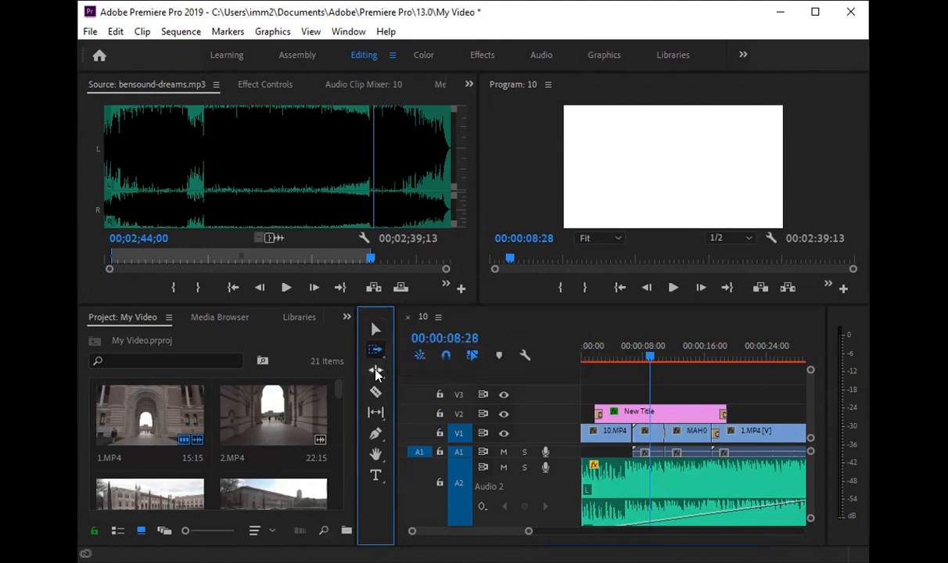
left_click(376, 372)
left_click(376, 372)
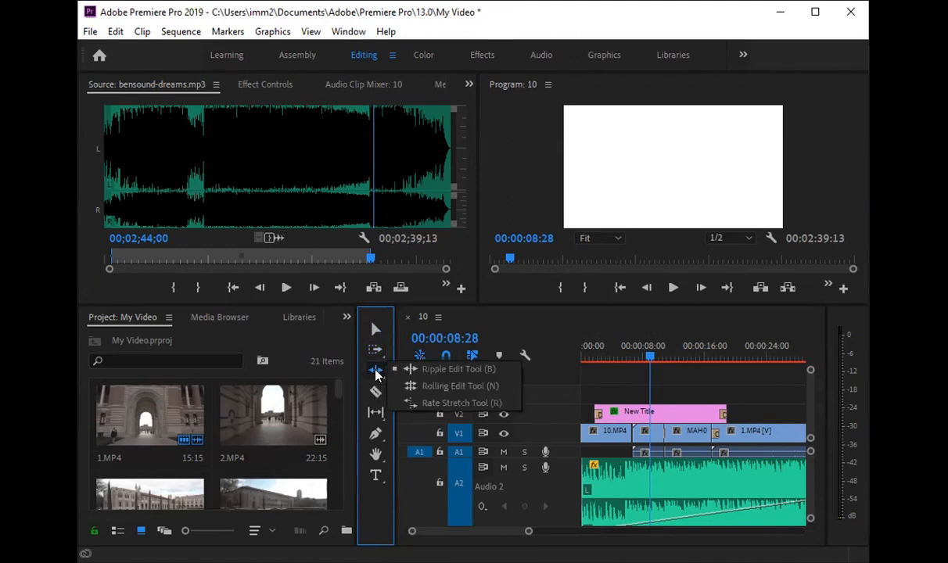
left_click(376, 372)
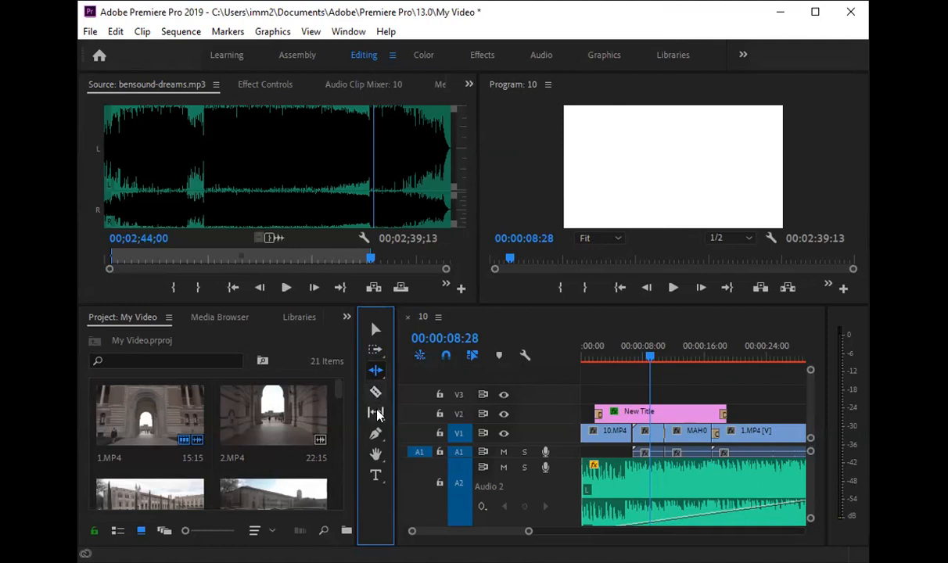
Step: Delete the MAH04790.MP4 clip from track V1 and close the gap it leaves before 1.MP4
left_click(375, 328)
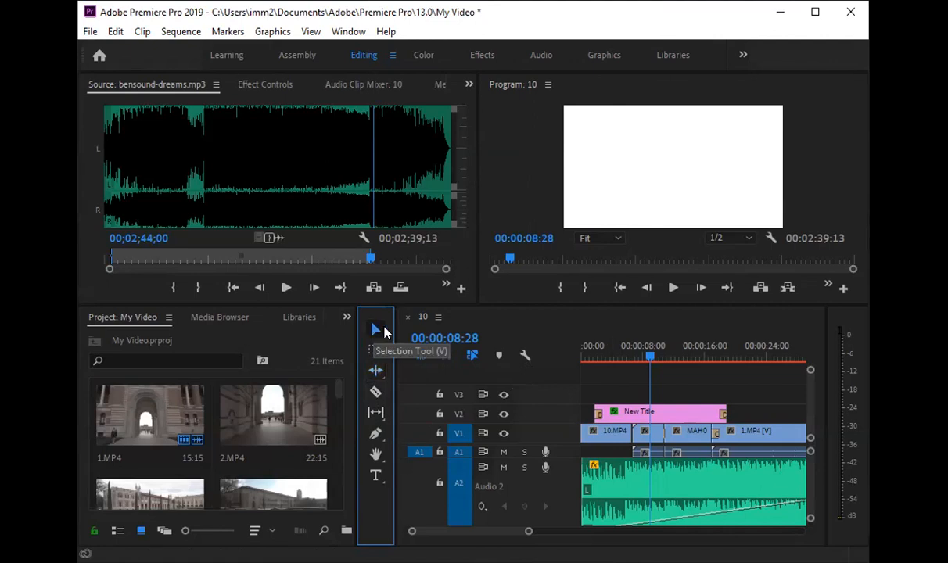
left_click(686, 434)
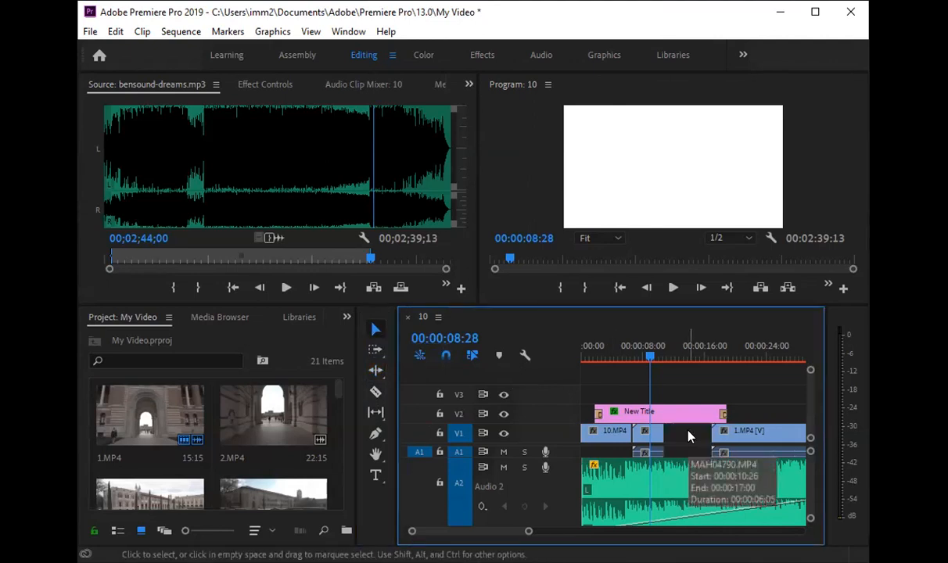
key("Delete")
key("Delete")
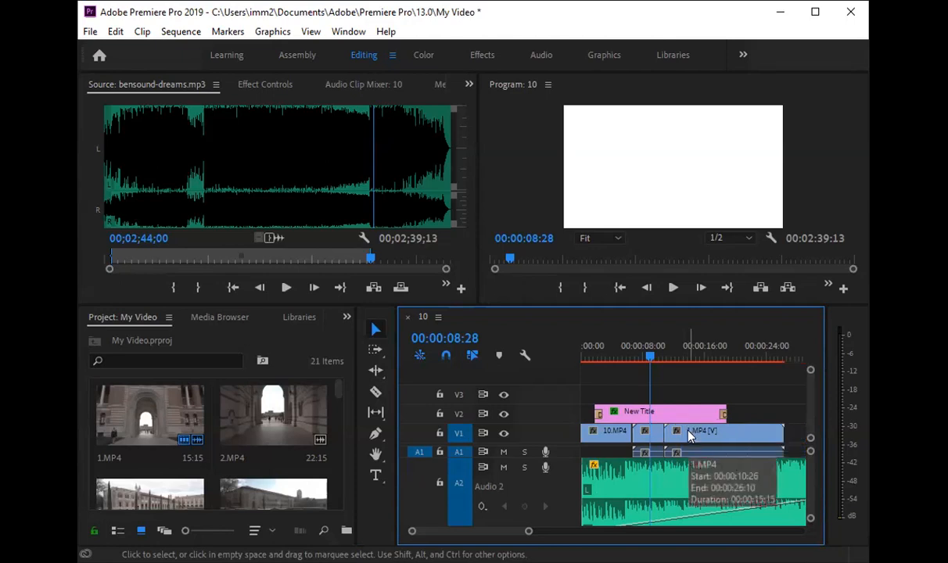
Step: Try the Slip tool on the 1.MP4 clip, the clip before it, and the 10.MP4 clip
left_click(377, 412)
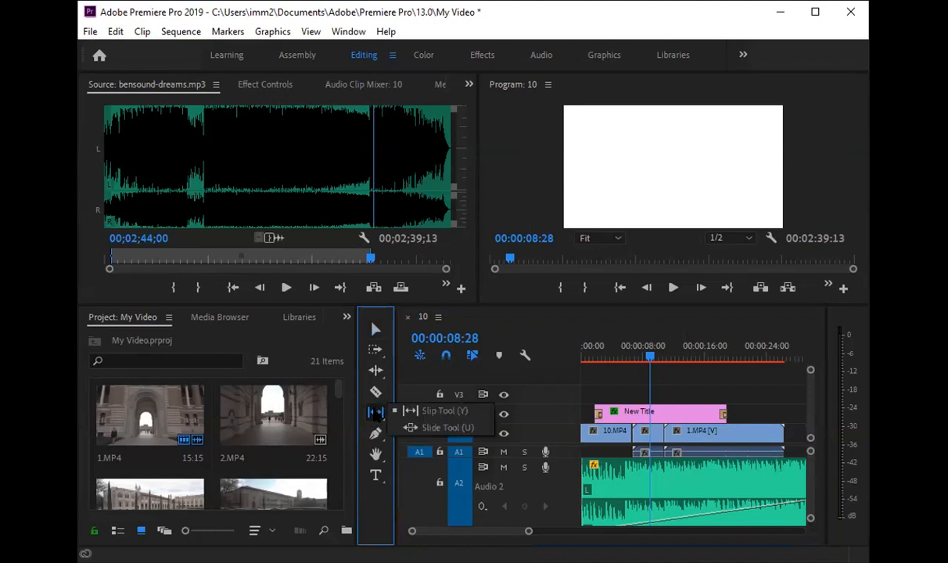
left_click_drag(741, 432, 687, 432)
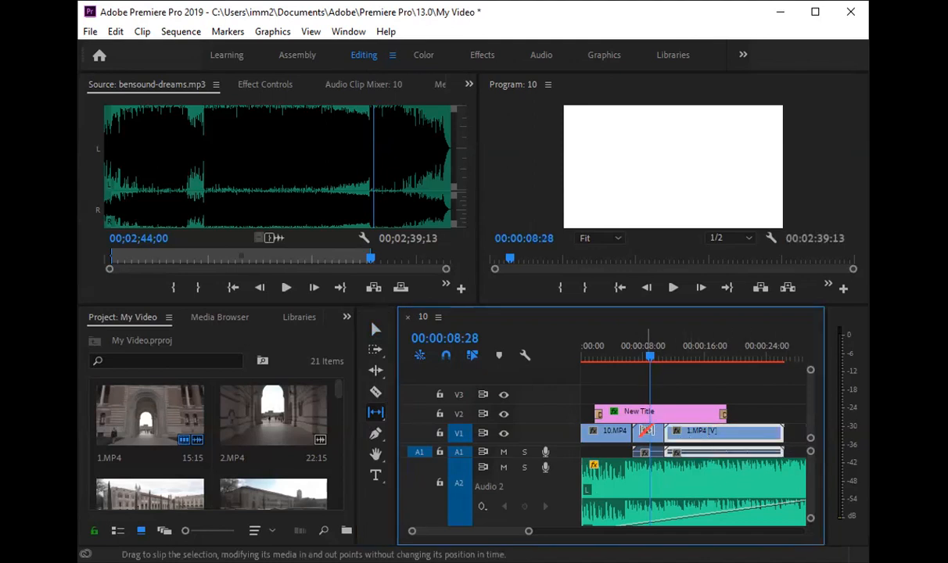
left_click(637, 431)
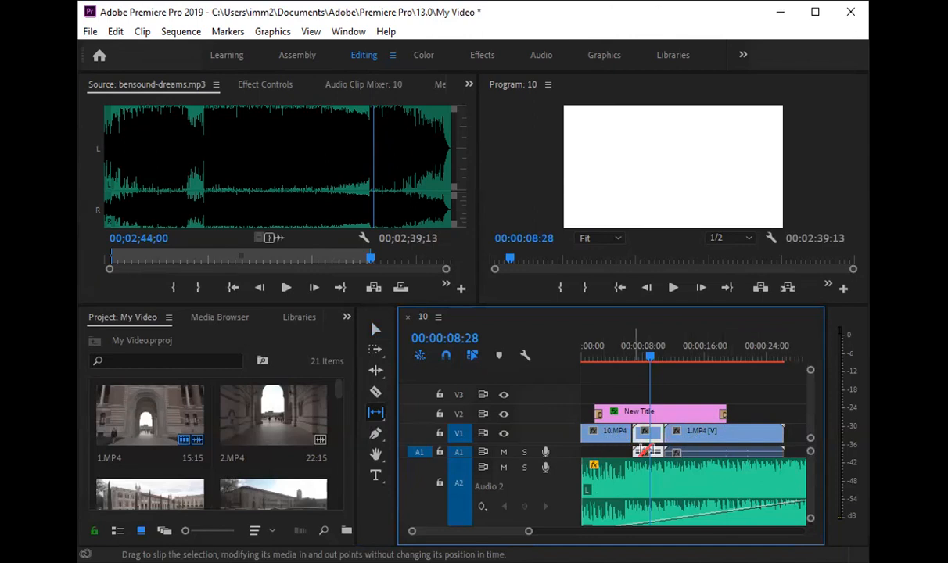
left_click(598, 431)
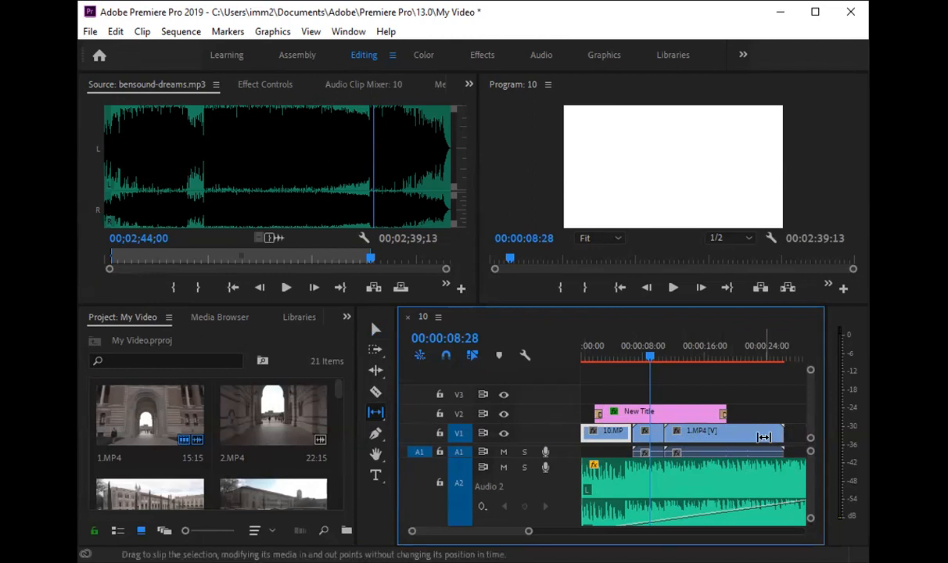
Step: With the Selection tool, shorten the end of the 1.MP4 clip to just past the end of New Title
left_click(375, 329)
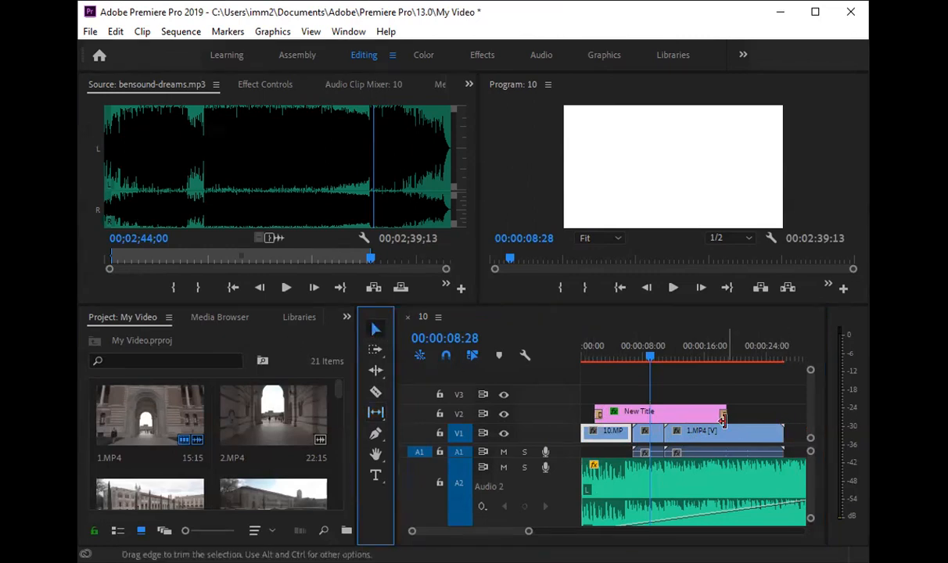
left_click(782, 431)
left_click_drag(743, 430, 735, 431)
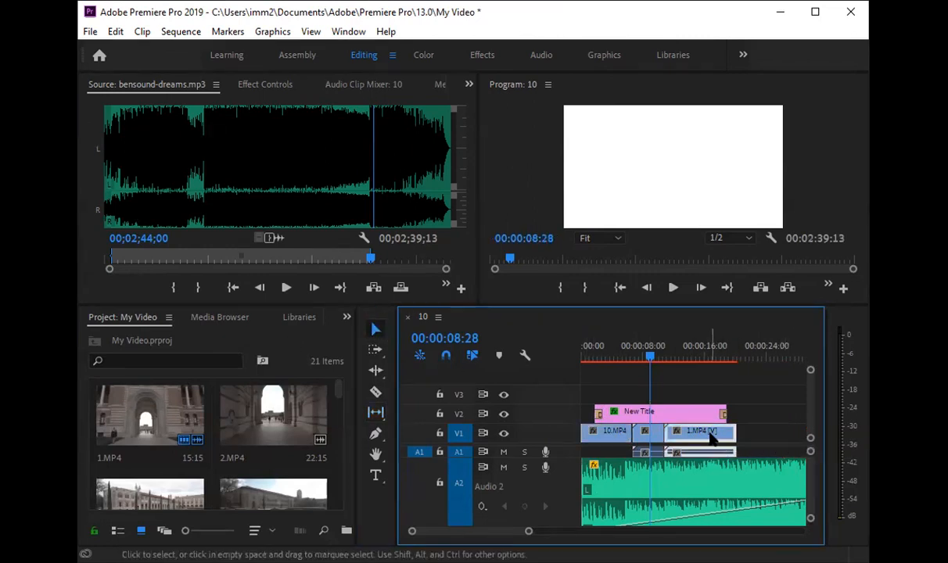
Step: Undo the last move of the 1.MP4 clip on track V1 and try the Slip tool on it
key("ctrl+z")
left_click(375, 412)
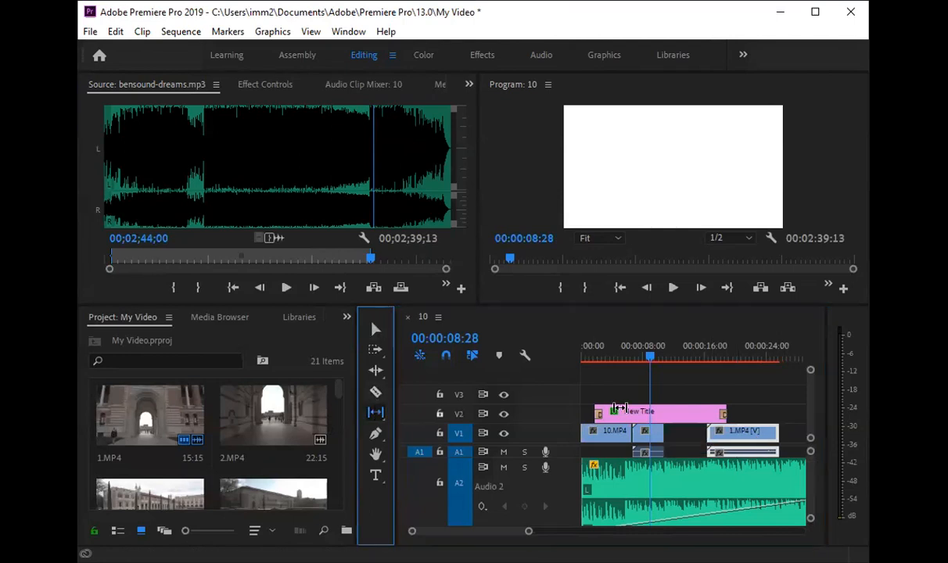
left_click_drag(743, 431, 675, 439)
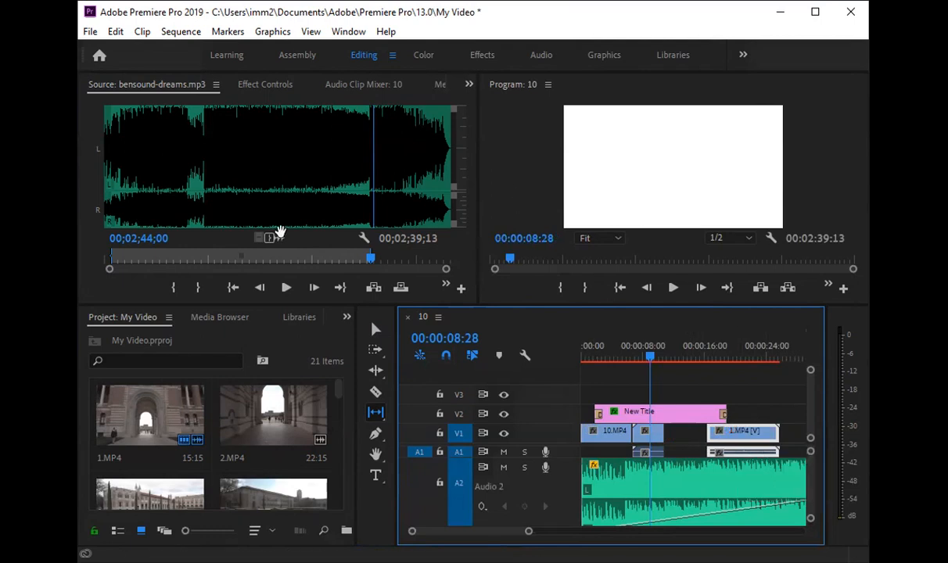
Step: Shift the marked in-to-out range of bensound-dreams.mp3 towards its end in the source view
left_click(249, 266)
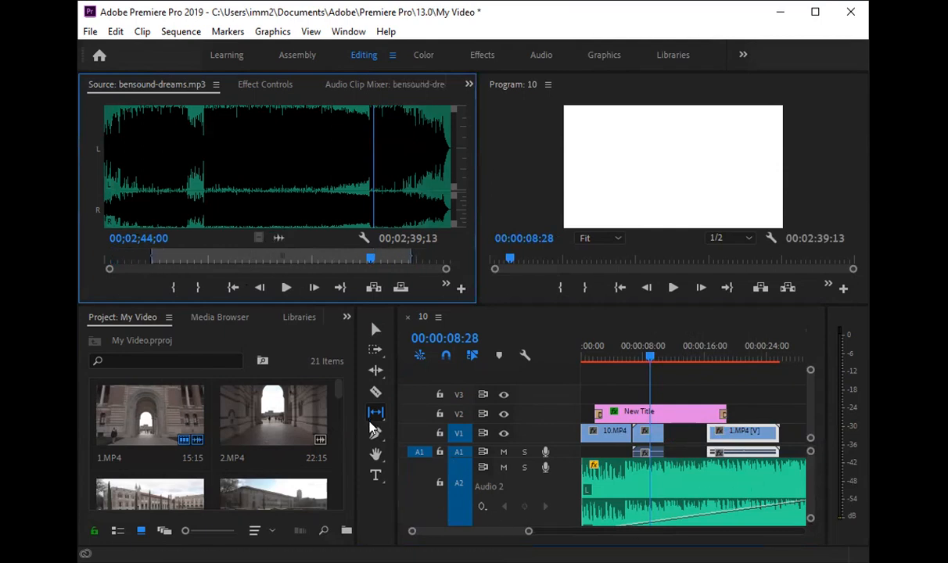
Step: Use the Slide tool to move the 1.MP4 clip on V1 against the clip before it
left_click(376, 412)
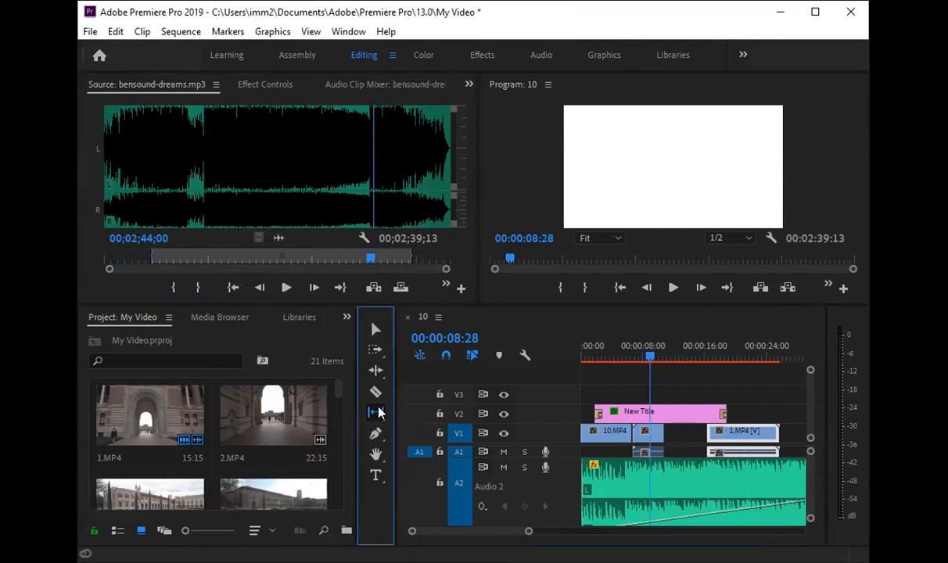
left_click(379, 412)
left_click(426, 430)
left_click_drag(764, 432, 727, 438)
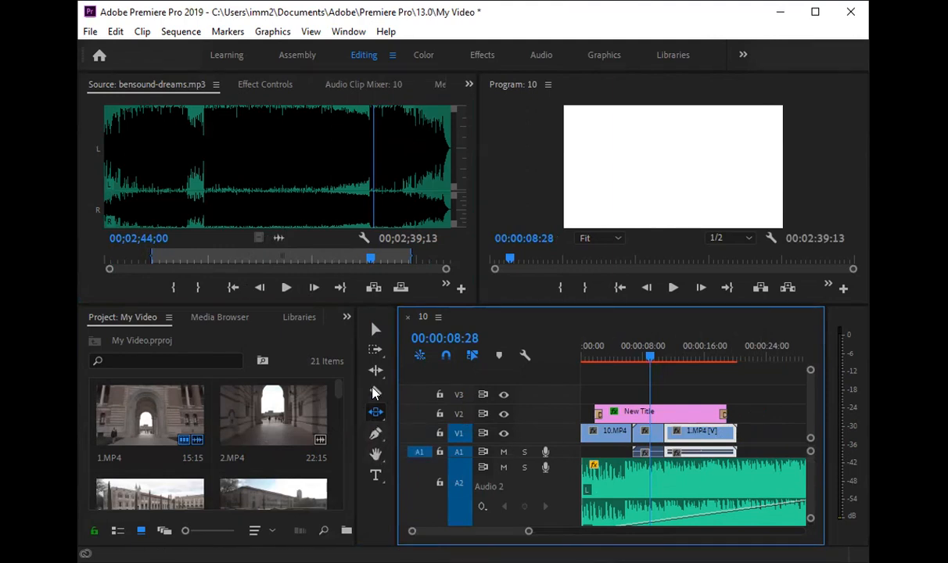
Step: Draw a closed freehand curved shape on the program image with the Pen tool
left_click(372, 439)
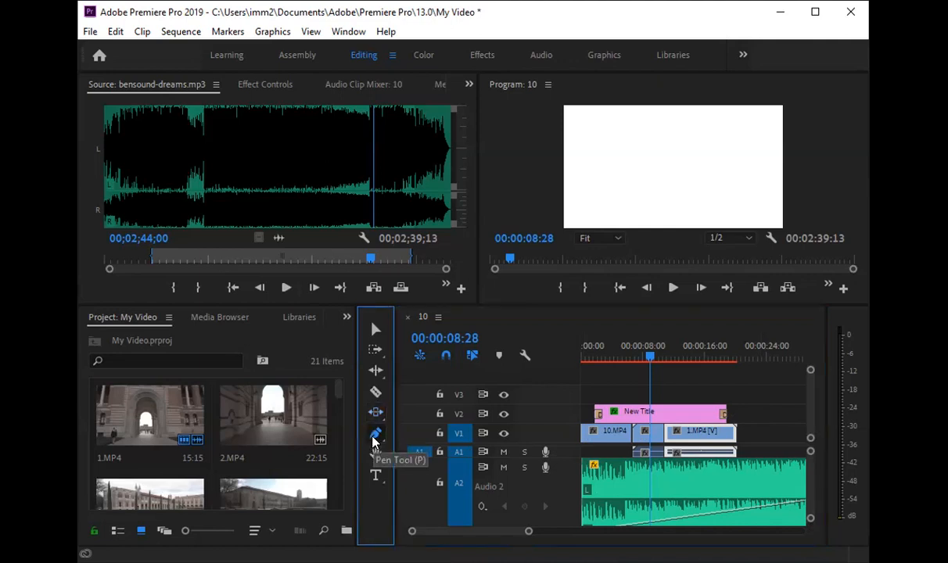
left_click(374, 432)
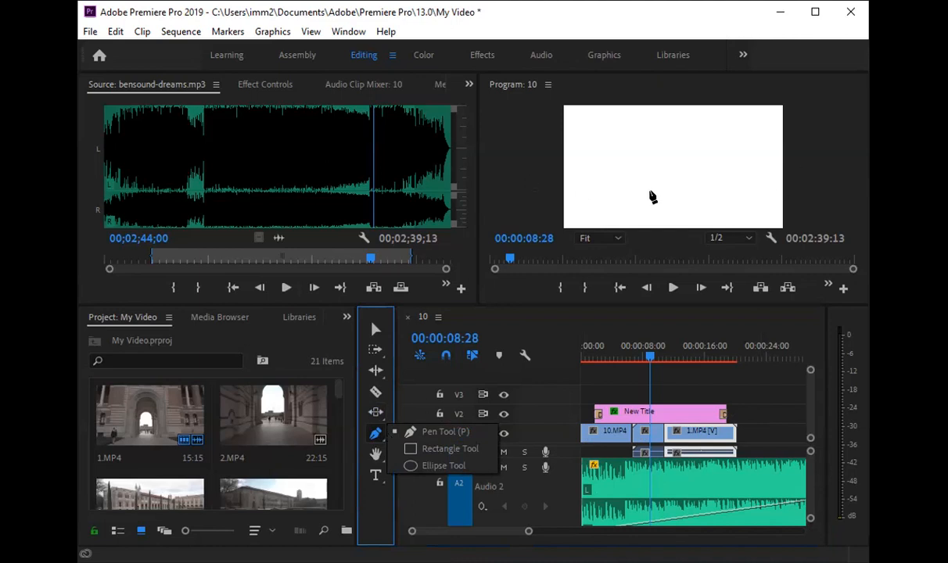
left_click(648, 193)
mouse_move(648, 194)
left_mouse_down()
mouse_move(694, 154)
mouse_move(674, 182)
mouse_move(663, 178)
mouse_move(624, 205)
mouse_move(612, 185)
left_mouse_up()
left_click(648, 192)
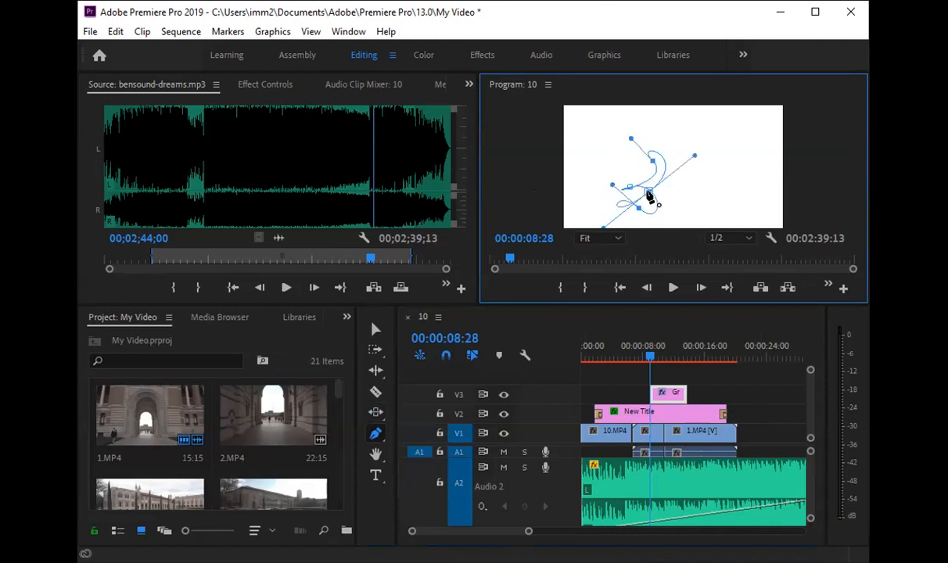
Step: Delete the pen-drawn graphic clip from track V3 using the Selection tool
left_click(375, 433)
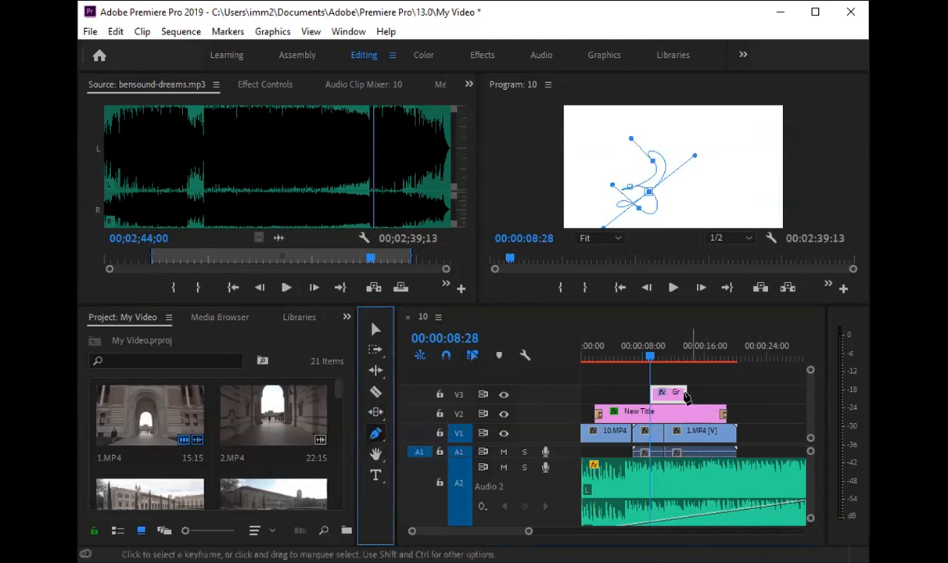
left_click(667, 390)
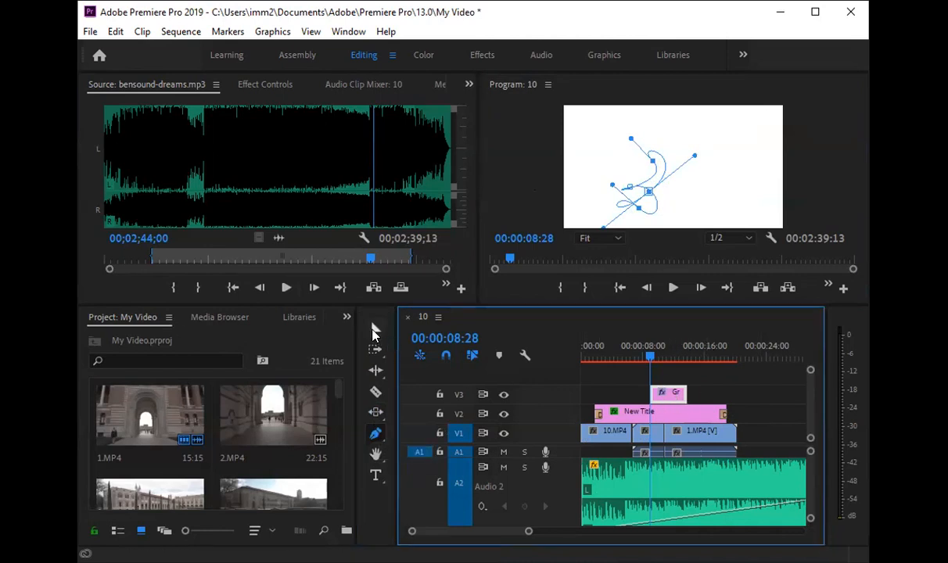
key("v")
left_click(674, 395)
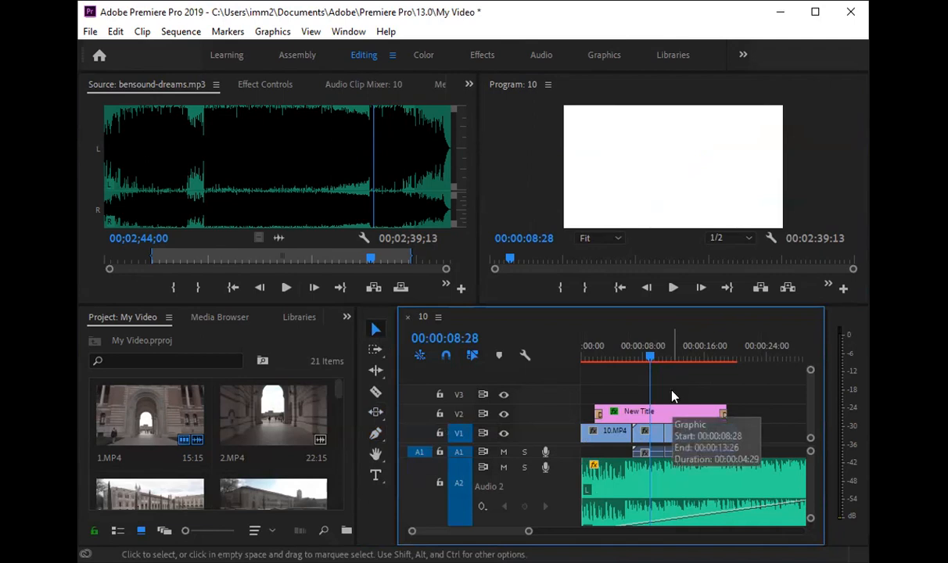
key("Delete")
Step: At 00:00:21:17, draw a rectangle and then a smaller one near the center of the program image with the Rectangle tool
left_click(748, 356)
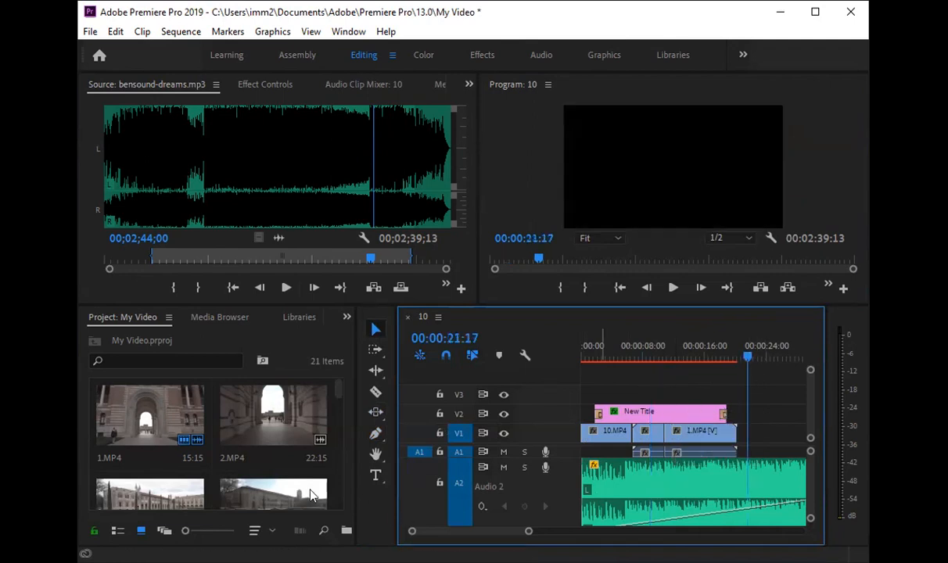
left_click(375, 435)
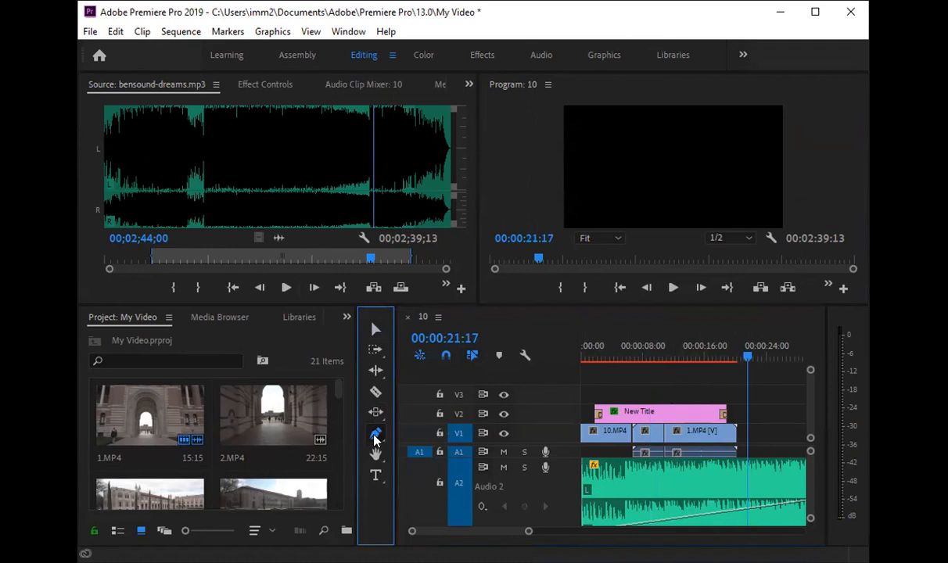
left_click_drag(374, 443, 418, 448)
left_click_drag(643, 151, 710, 188)
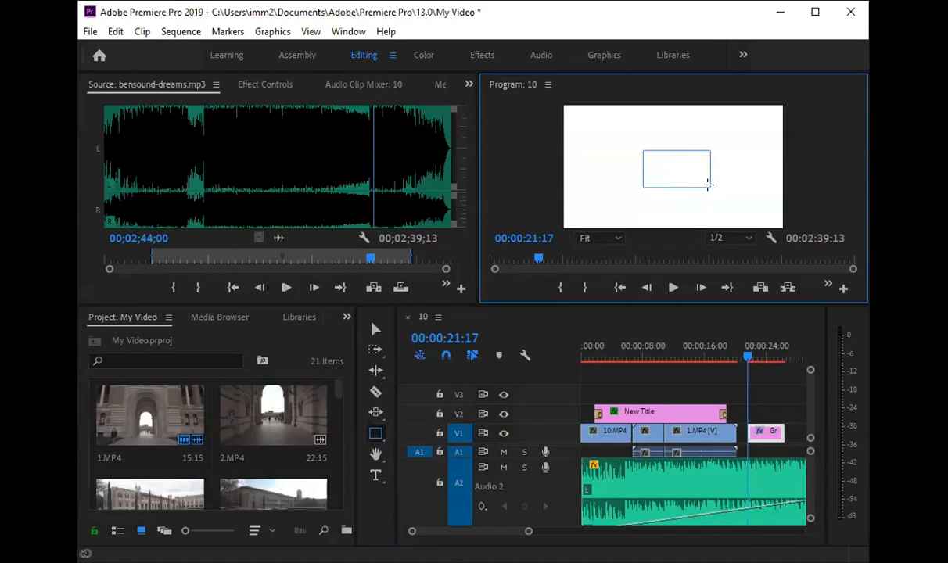
left_click_drag(647, 156, 679, 178)
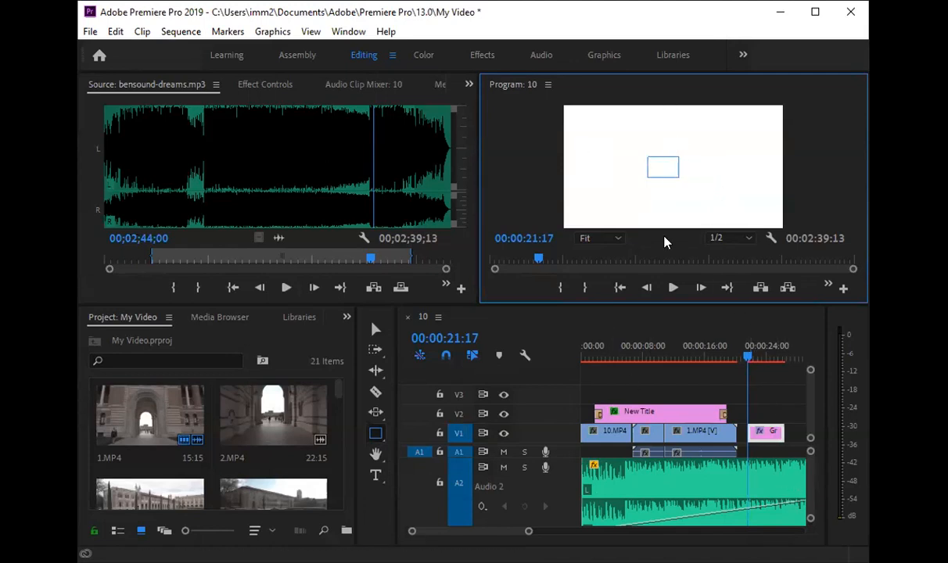
Step: Move the playhead to 00:00:23:23 and delete the rectangle graphic clip from track V1
left_click_drag(745, 358, 767, 357)
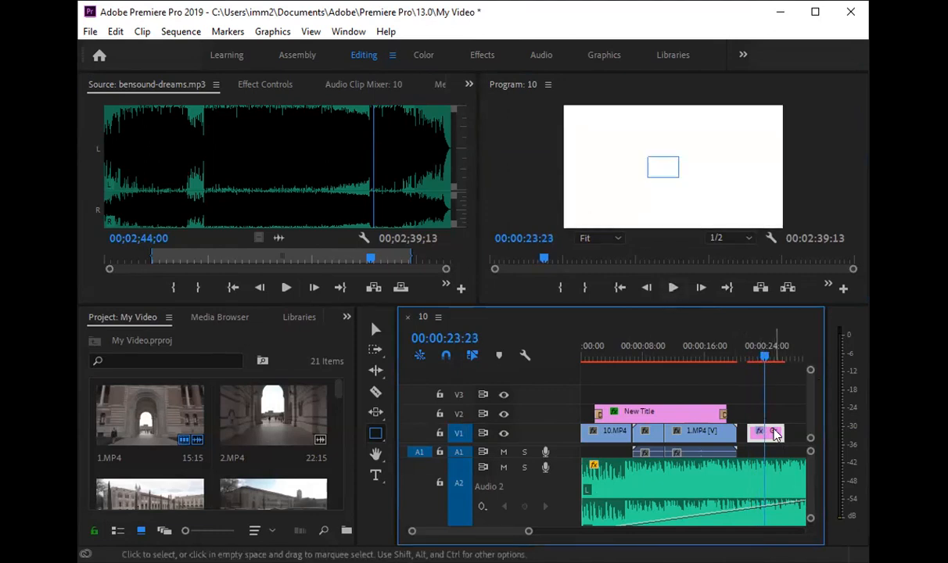
key("Delete")
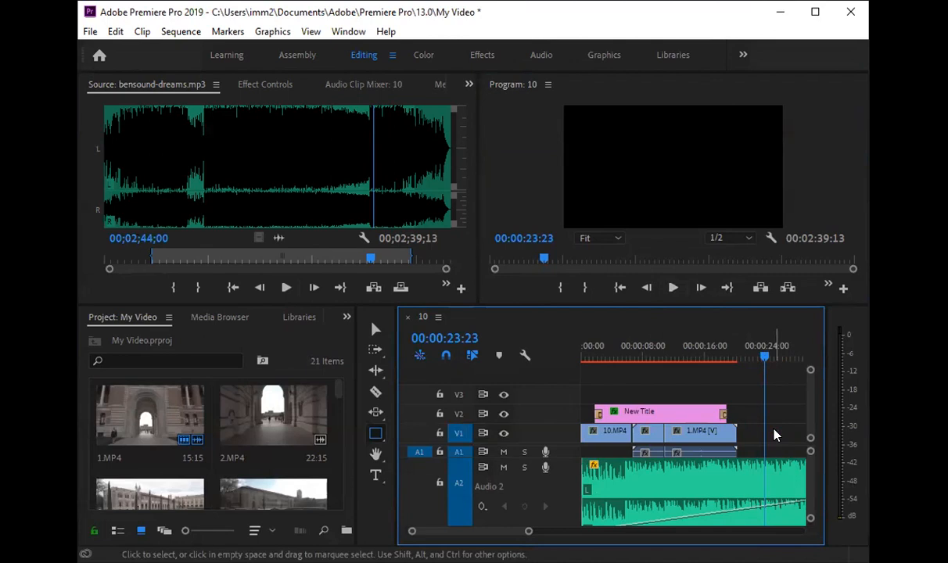
Step: Try the Hand tool on the timeline and return to the Selection tool
left_click(377, 456)
left_click_drag(737, 427, 778, 477)
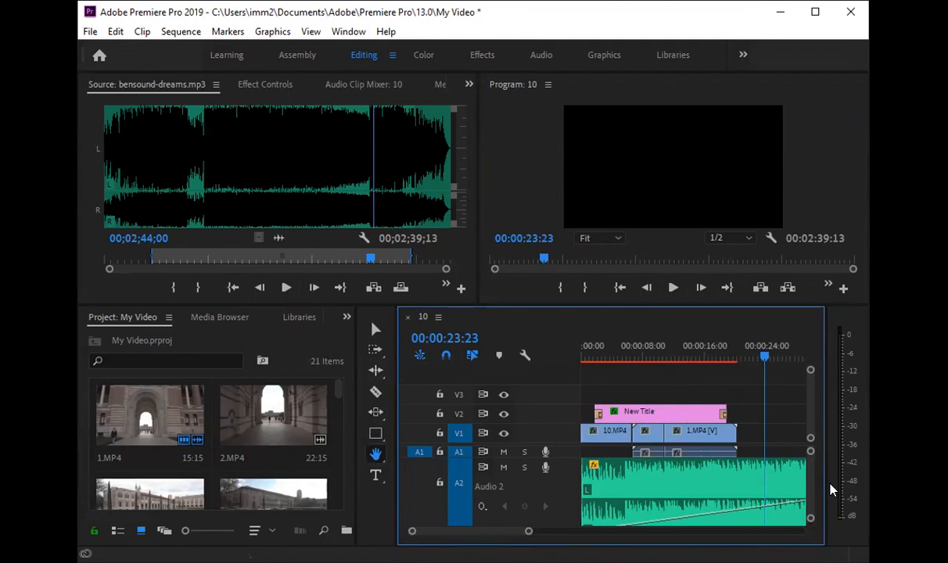
left_click(375, 330)
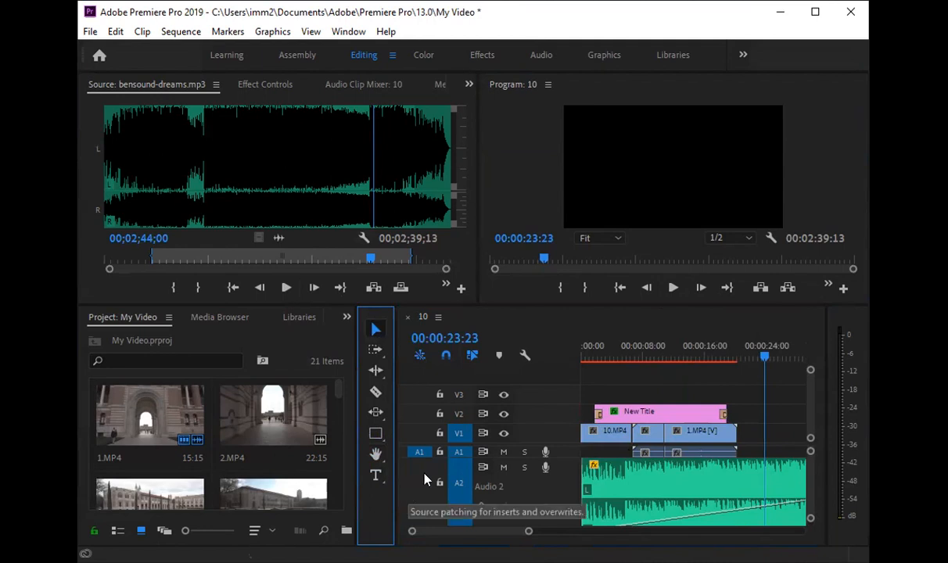
Step: Open the media export settings for sequence 10
left_click(90, 32)
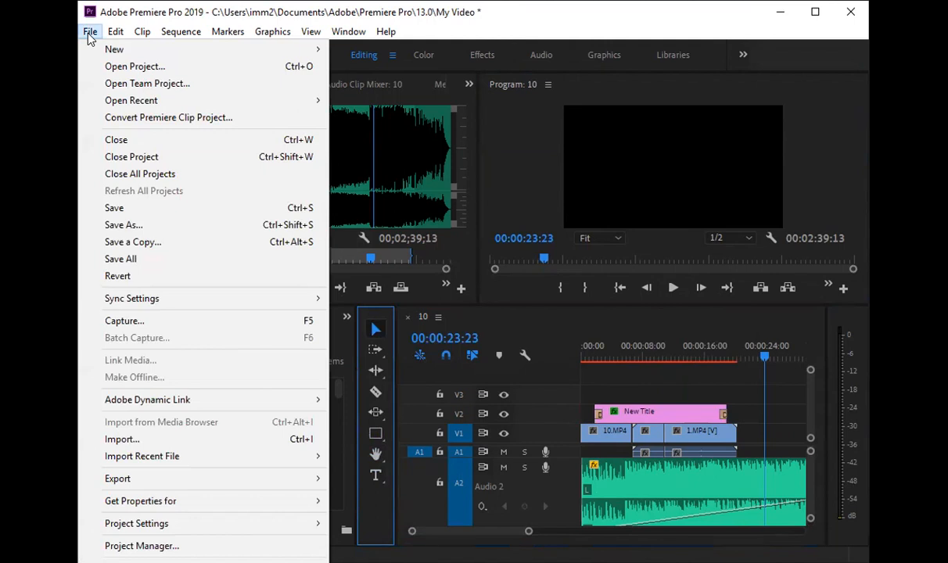
left_click(706, 331)
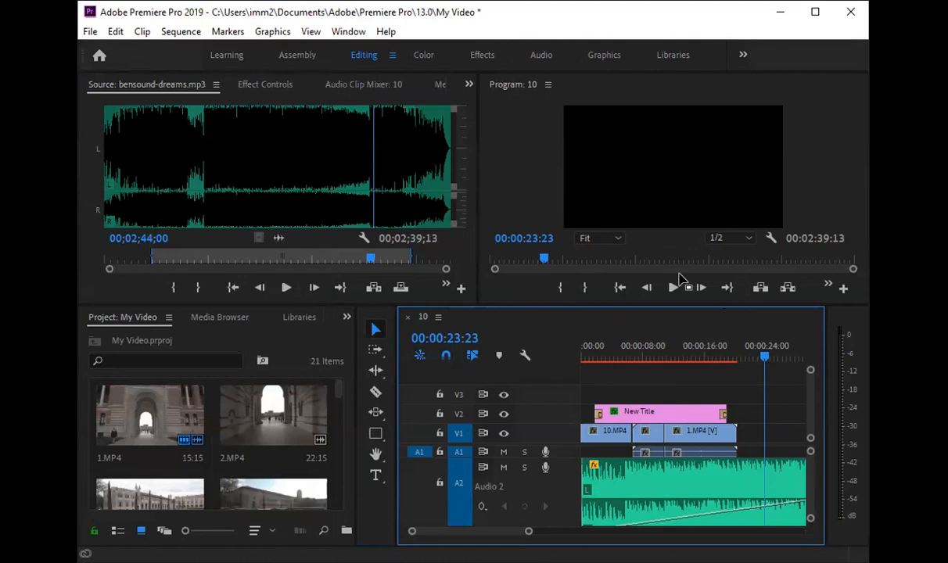
left_click(90, 32)
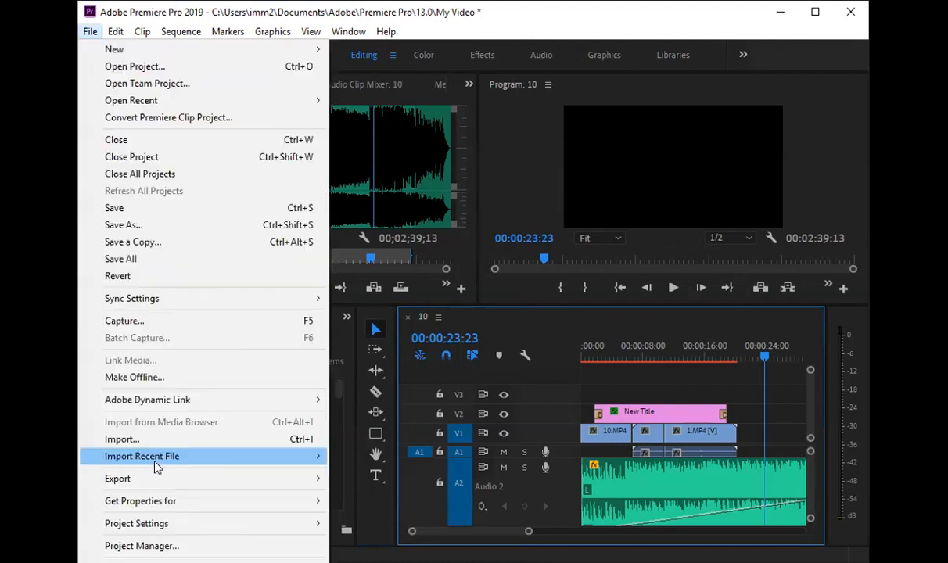
mouse_move(166, 480)
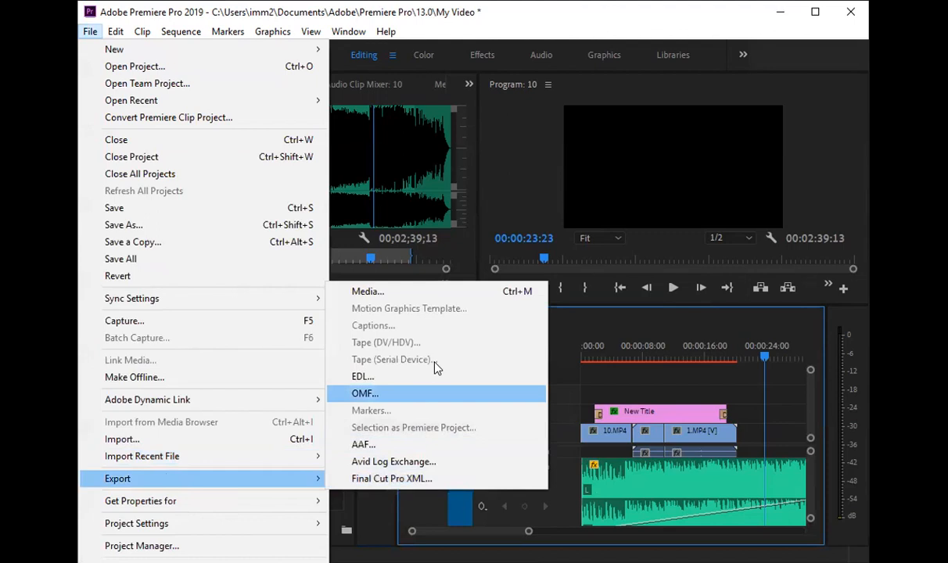
left_click(422, 298)
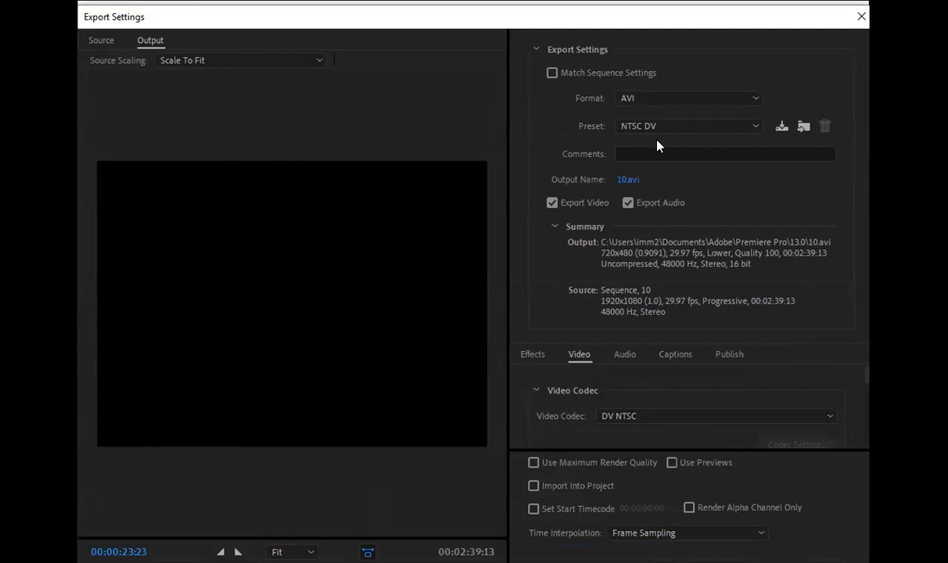
Step: Look through the available export formats and try Match Sequence Settings, leaving it switched off
left_click(664, 99)
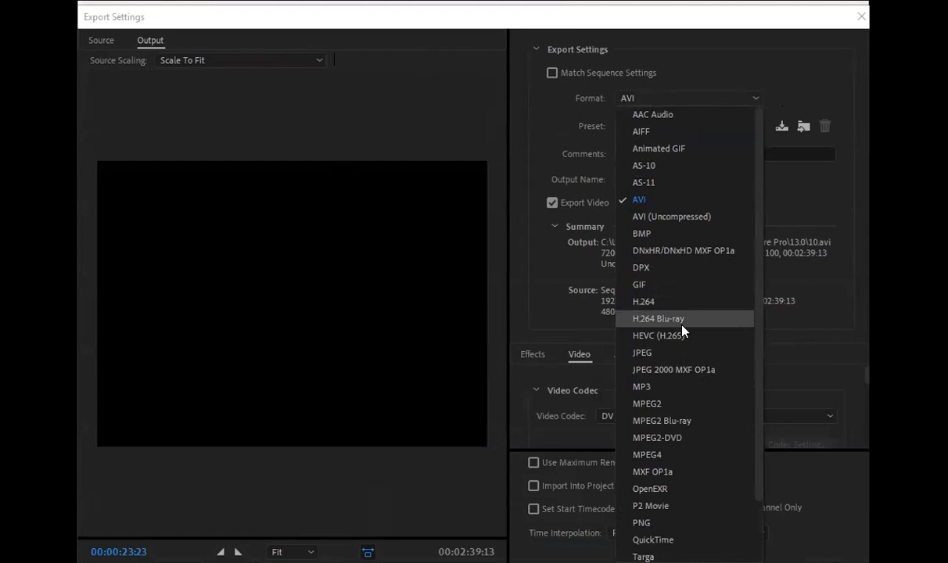
left_click(541, 111)
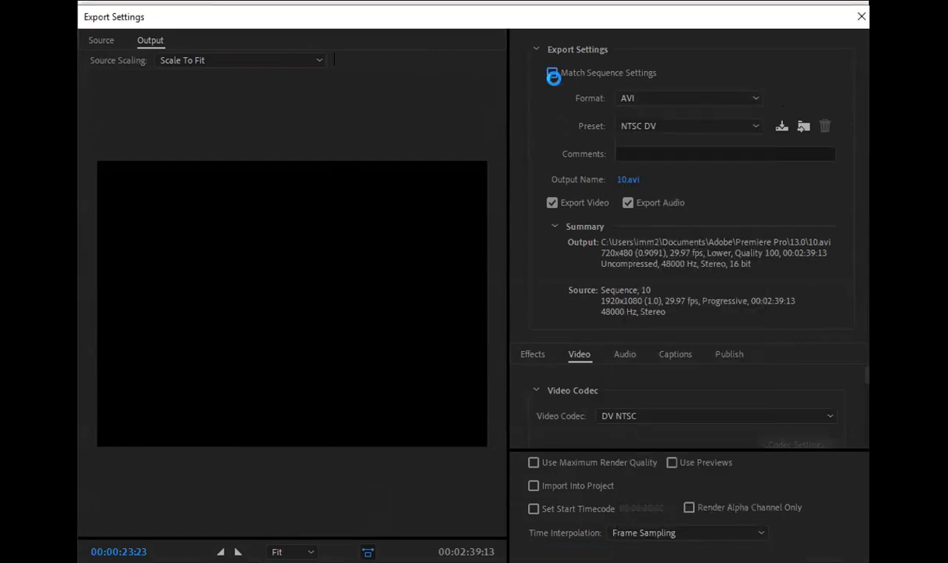
left_click(553, 78)
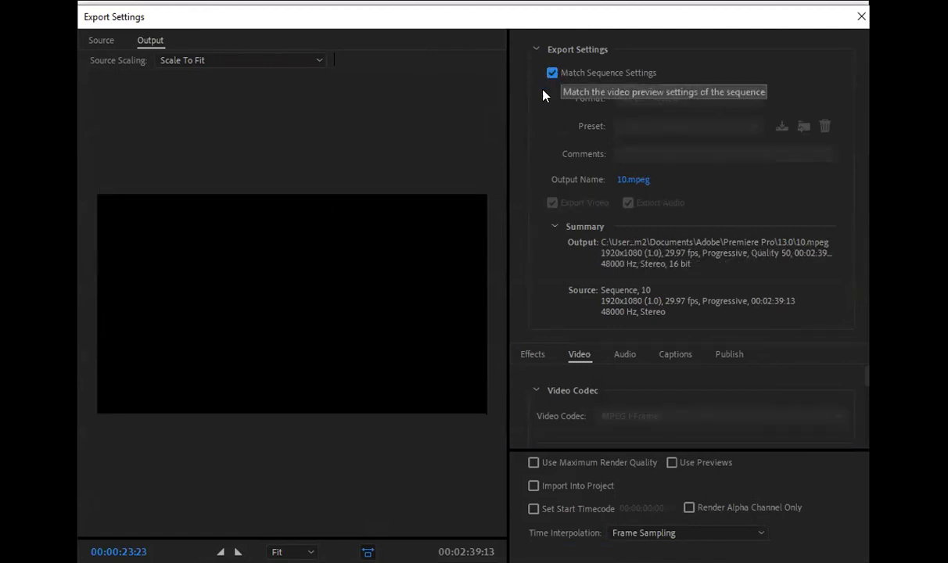
left_click(549, 72)
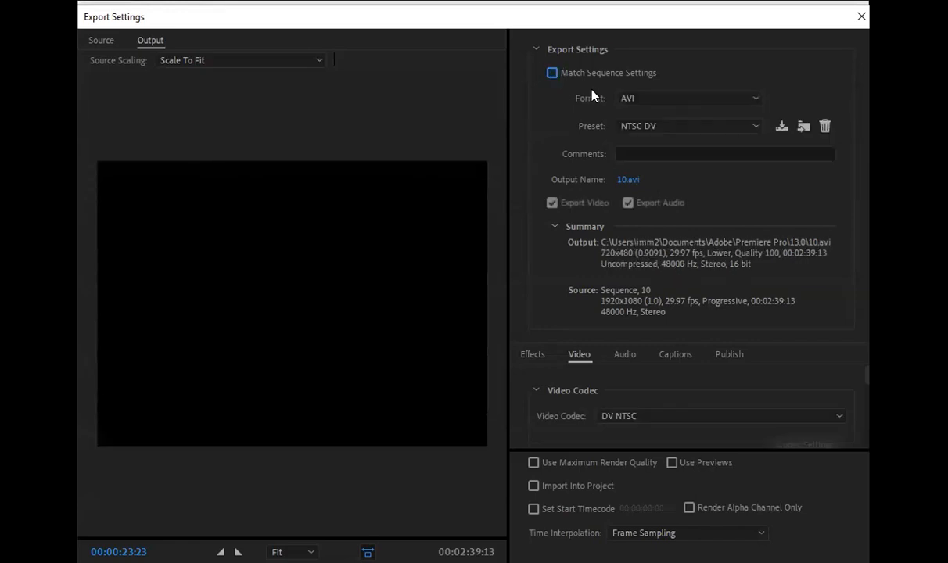
Step: Set the export format to H.264 and look over the other formats without changing it
left_click(674, 98)
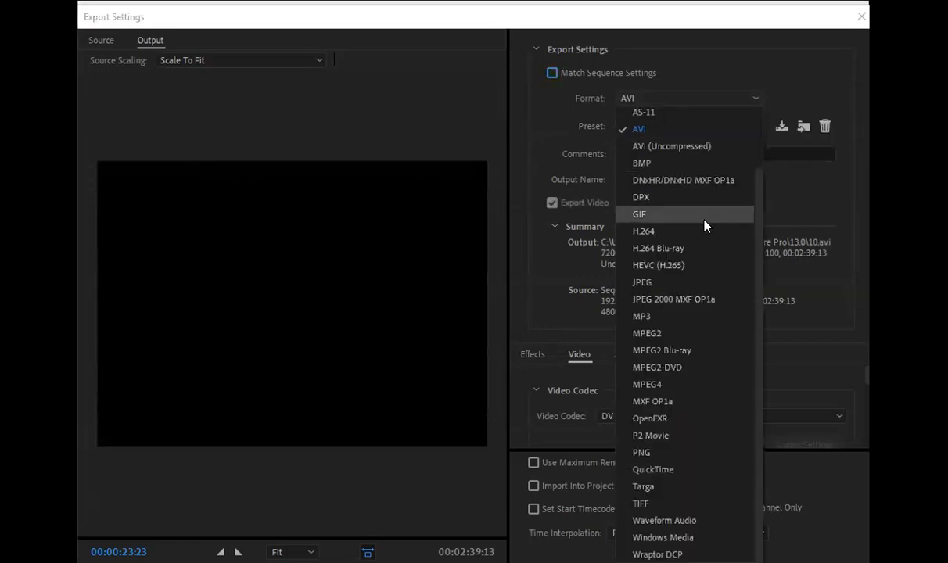
left_click(701, 237)
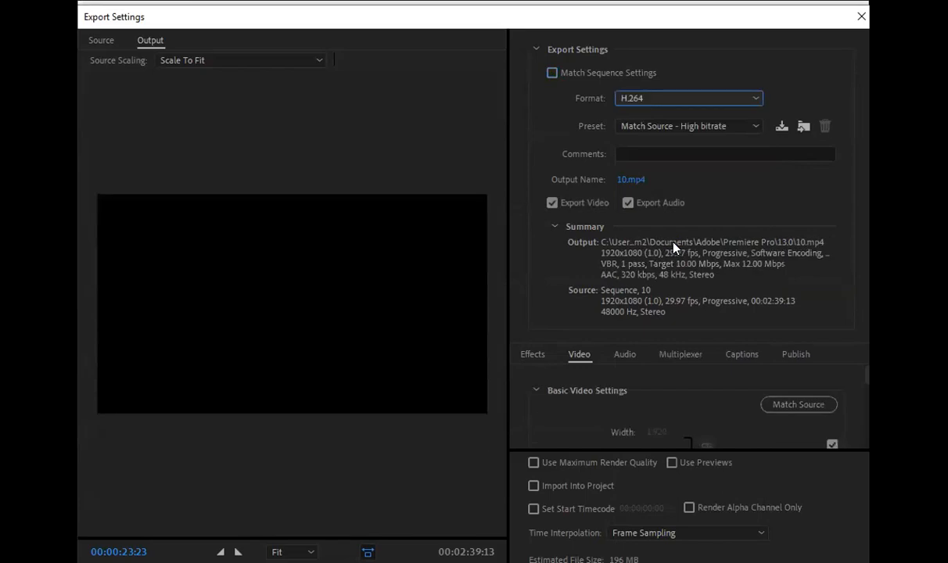
left_click(635, 99)
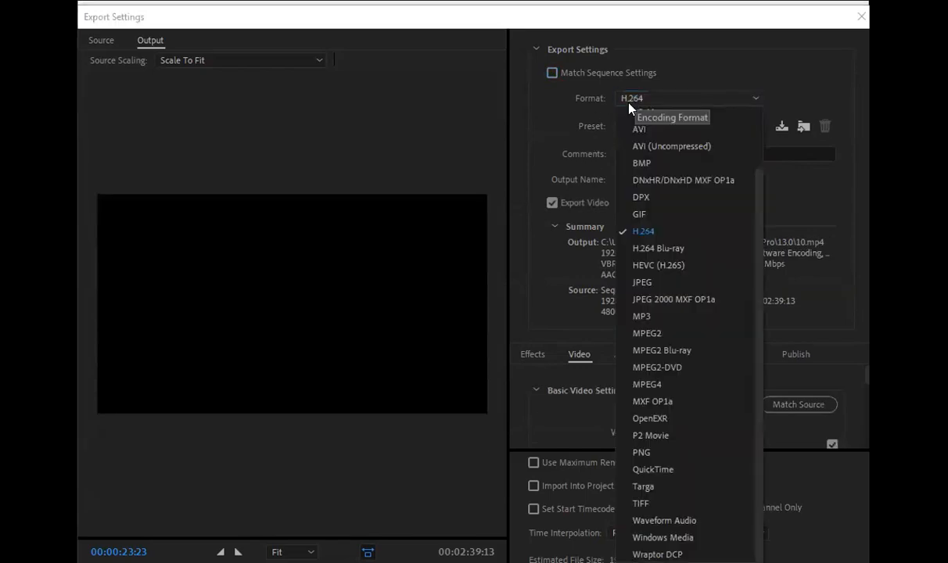
left_click(569, 133)
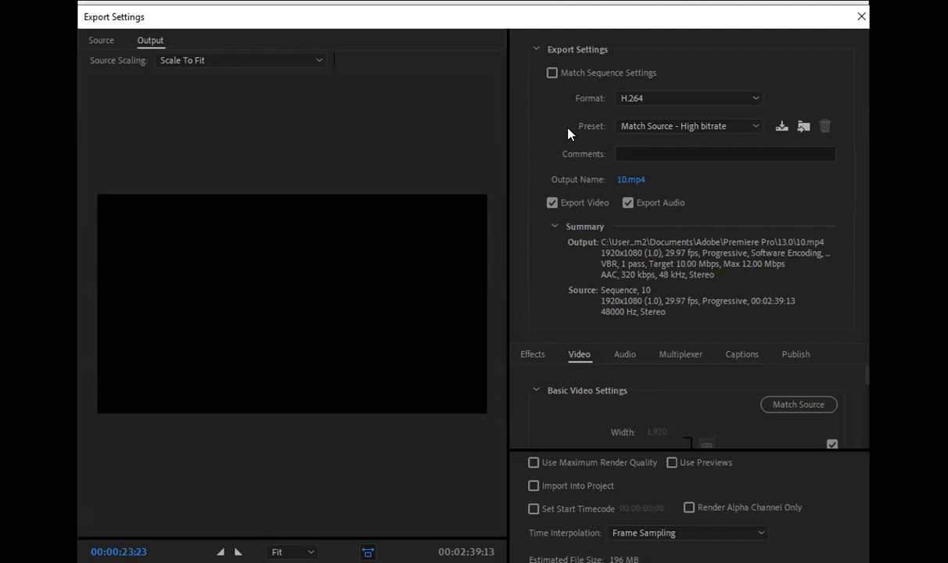
Step: Look through the H.264 export presets from start to end and keep Match Source - High bitrate
left_click(647, 130)
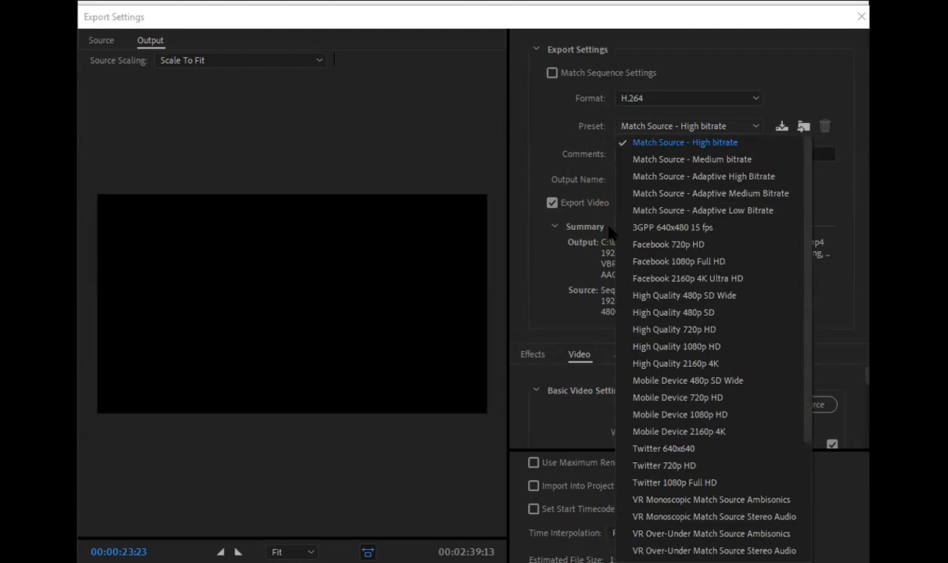
scroll(693, 282, "down", 3)
scroll(694, 286, "up", 2)
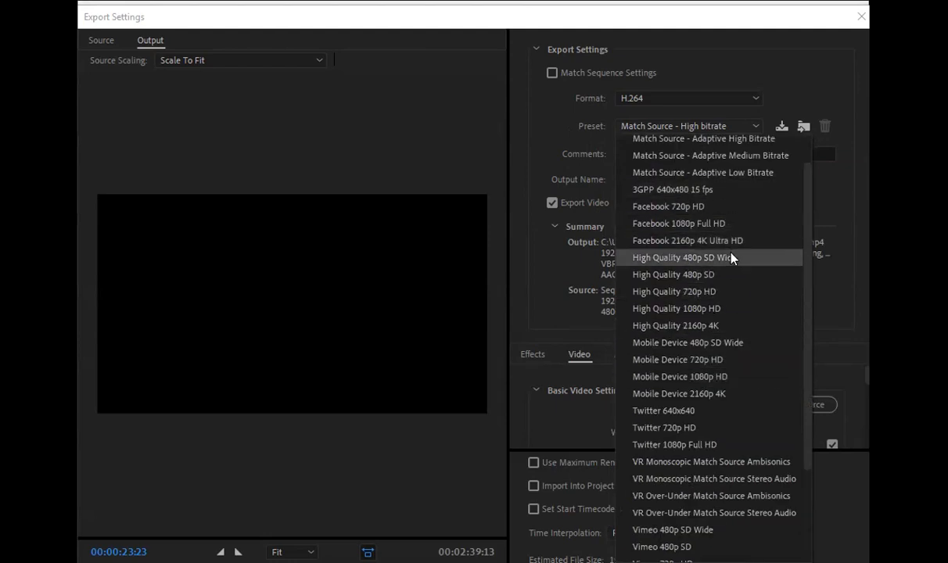
scroll(732, 261, "down", 3)
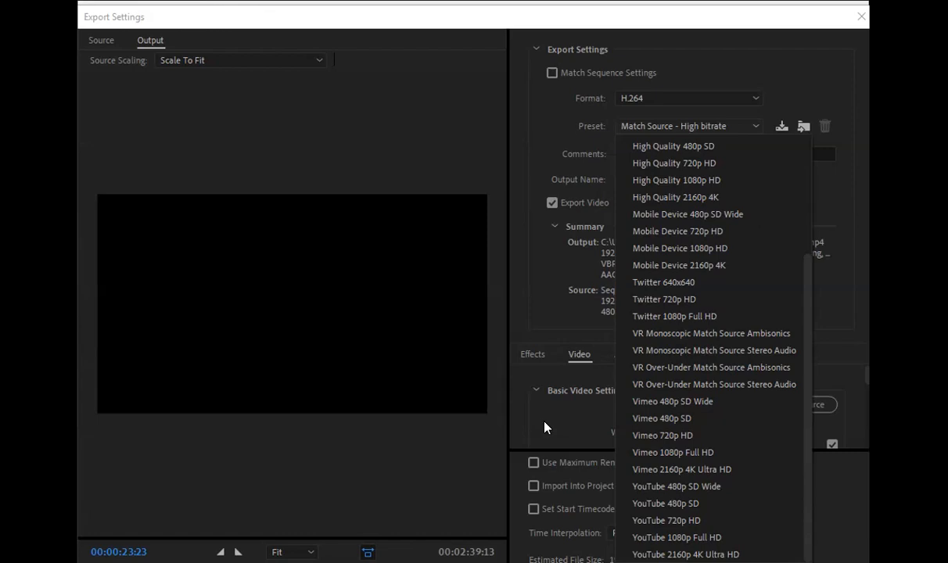
scroll(644, 360, "up", 4)
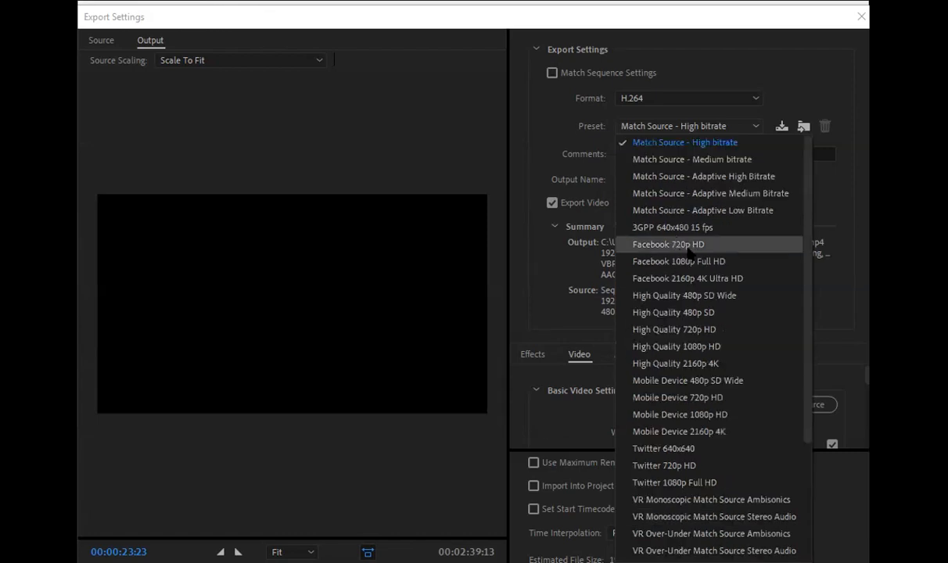
left_click(718, 144)
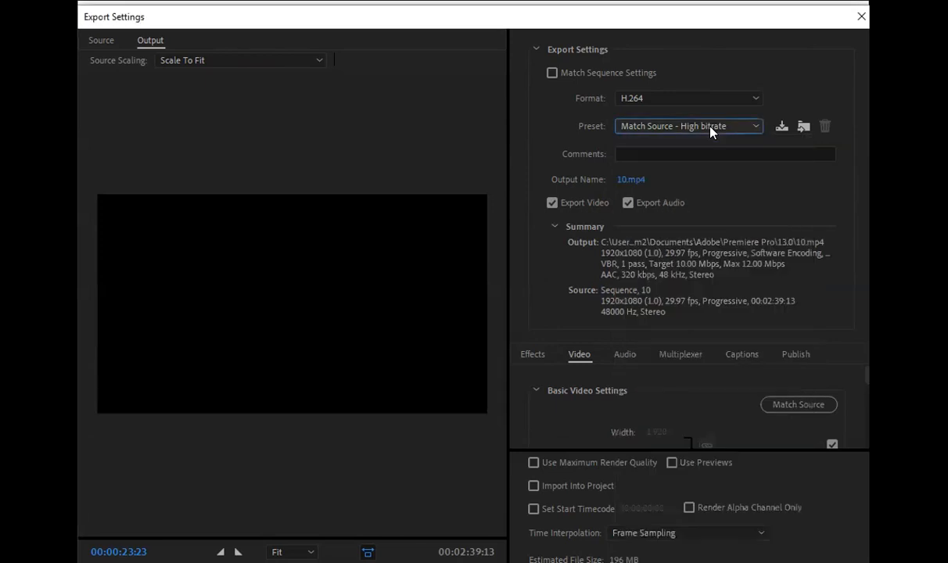
Step: Examine the basic video settings and the audio codec, sample rate and channel settings for the export
scroll(604, 432, "down", 4)
scroll(604, 432, "up", 3)
scroll(604, 431, "down", 1)
scroll(605, 430, "down", 6)
scroll(606, 429, "up", 3)
scroll(605, 423, "up", 3)
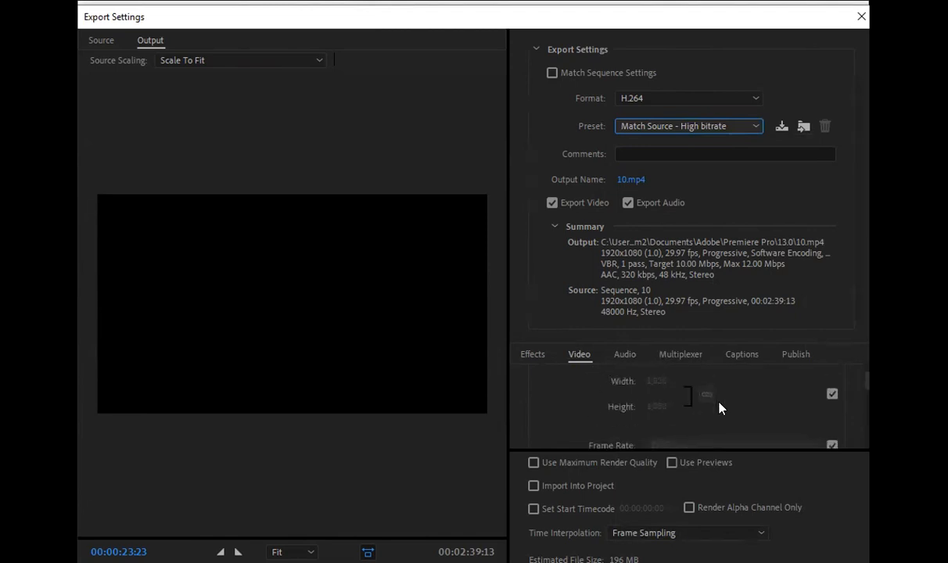
scroll(720, 406, "down", 1)
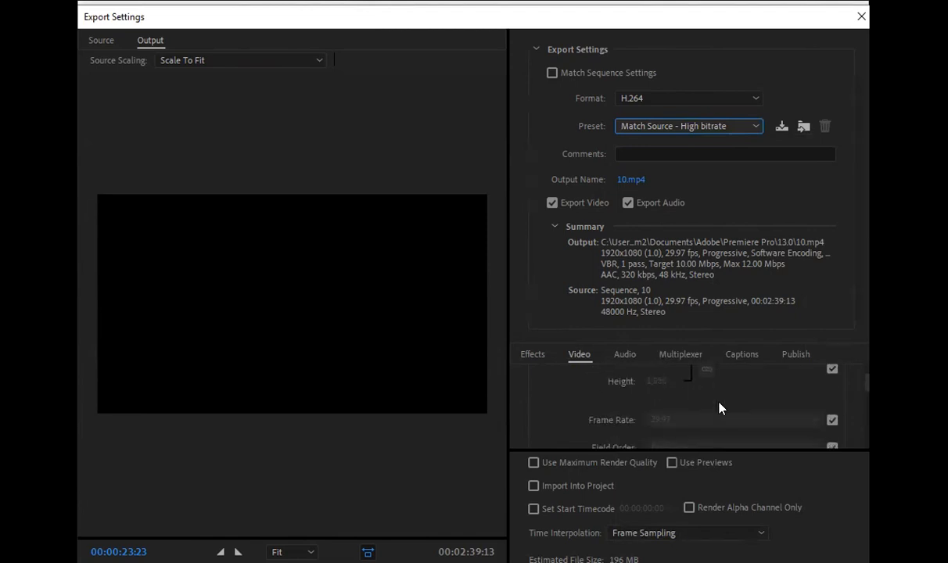
left_click(624, 354)
scroll(620, 391, "down", 3)
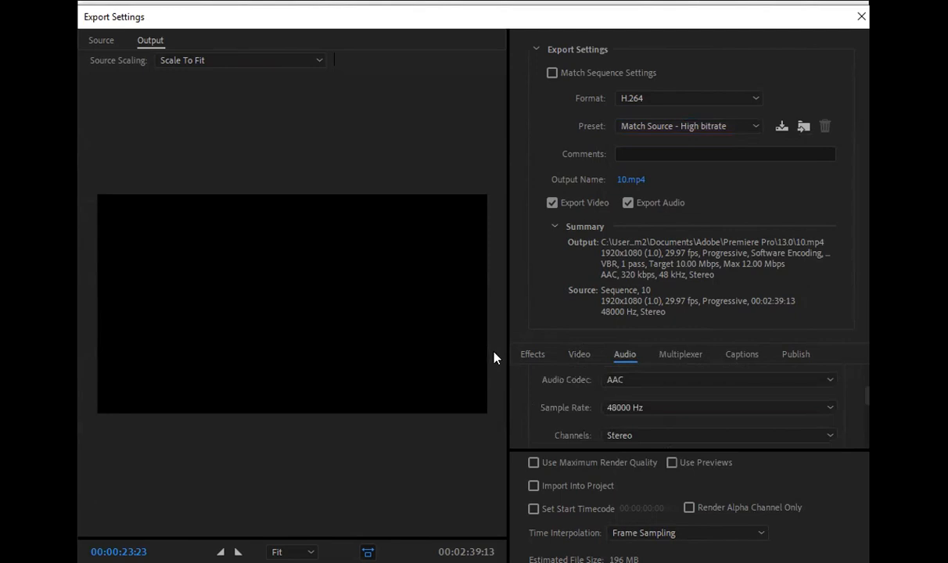
left_click(580, 352)
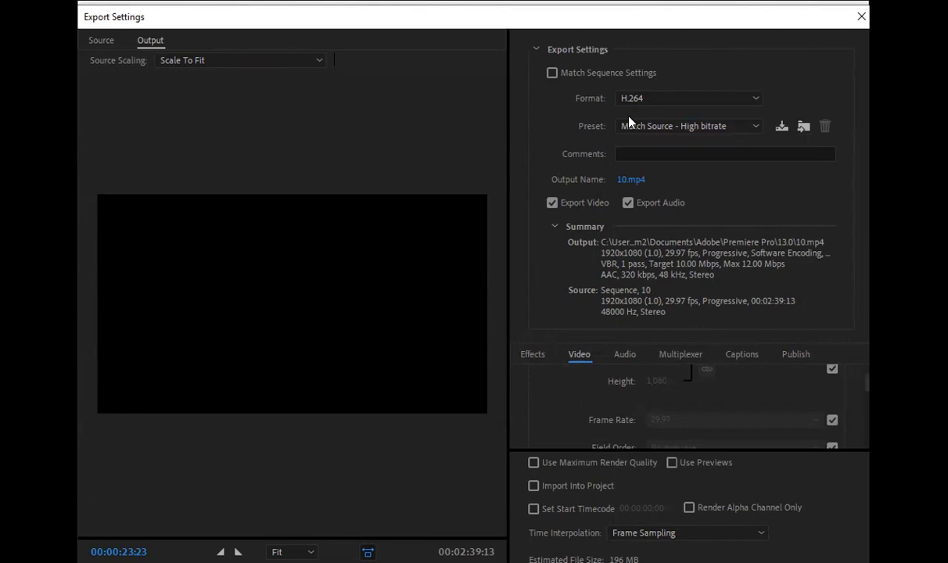
Step: Check the output file's name and save location without changing them, and close the export settings without exporting
left_click(630, 180)
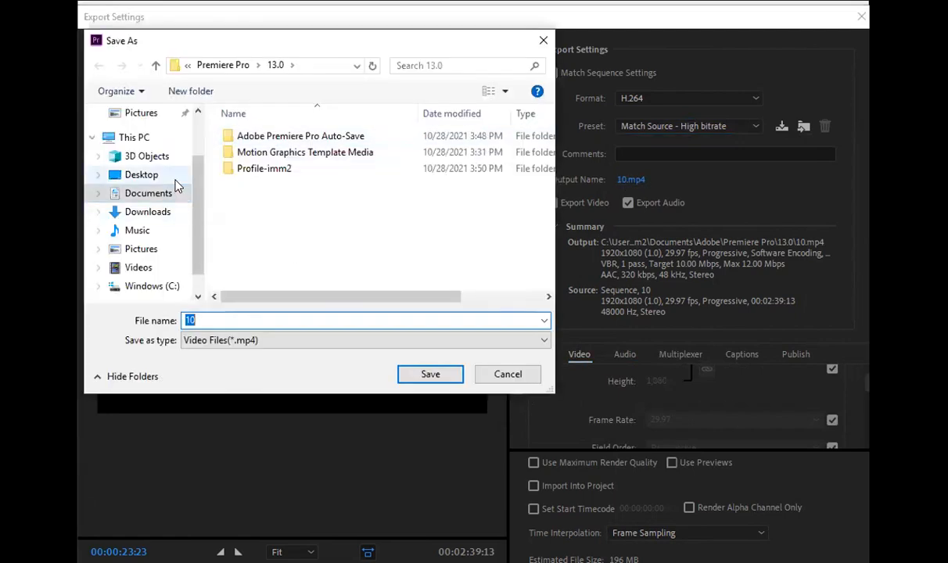
left_click(508, 374)
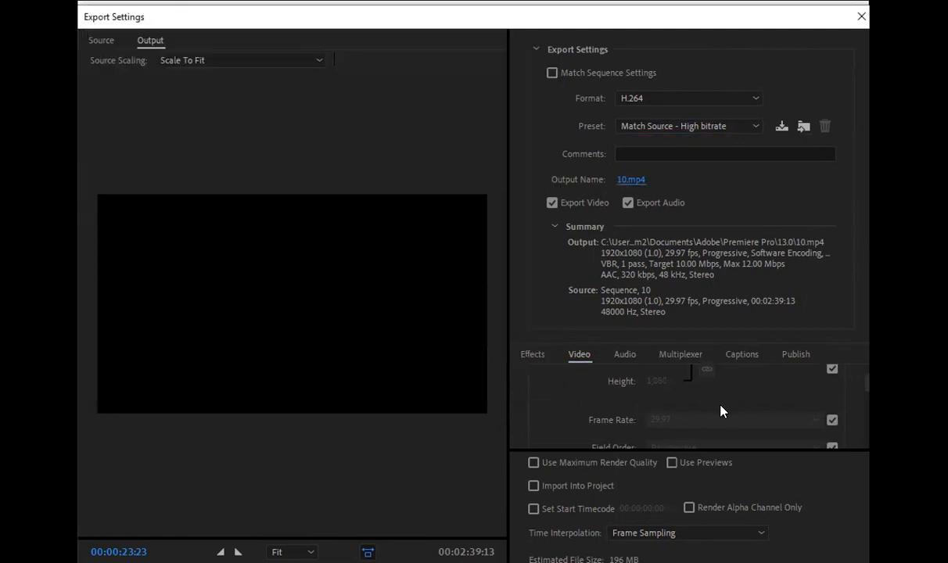
scroll(721, 410, "down", 3)
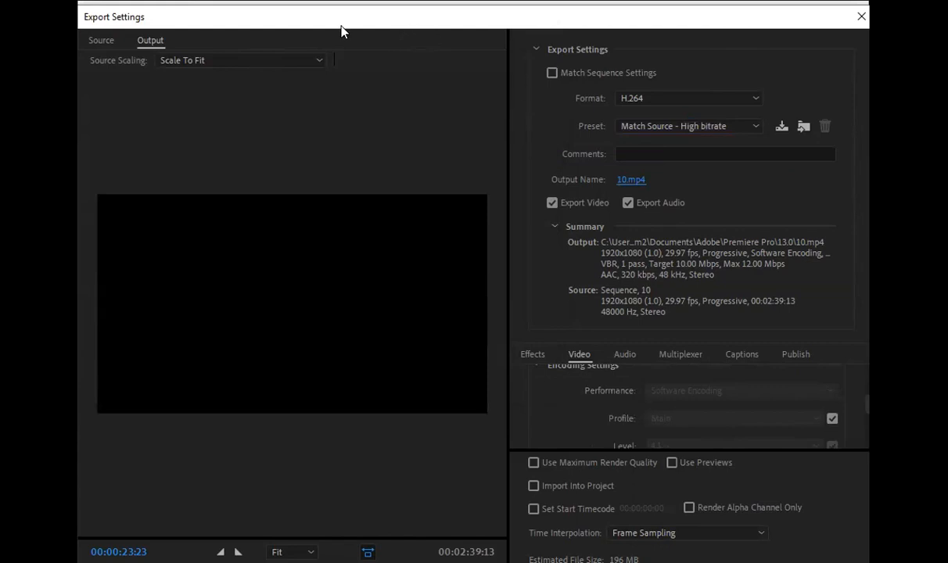
left_click_drag(341, 27, 337, 22)
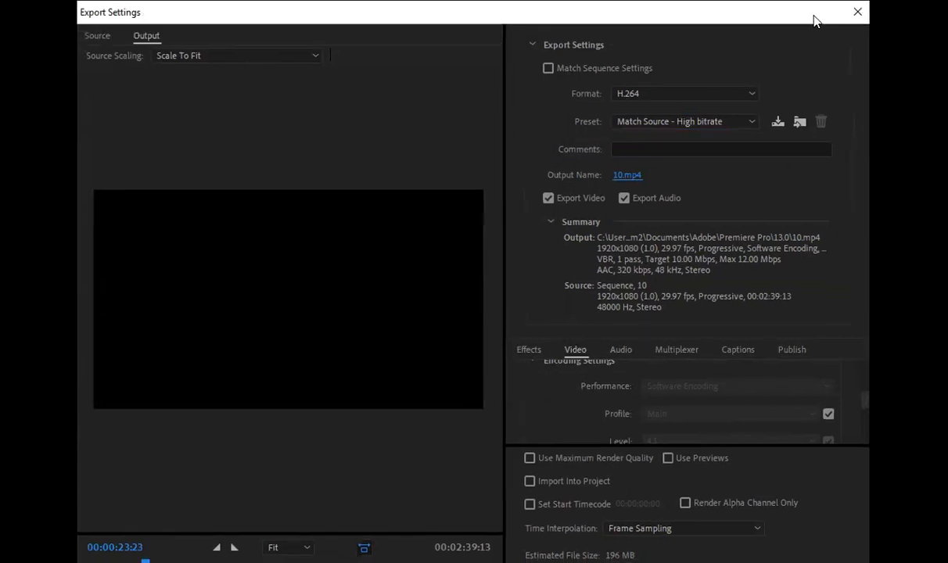
left_click_drag(813, 16, 767, 41)
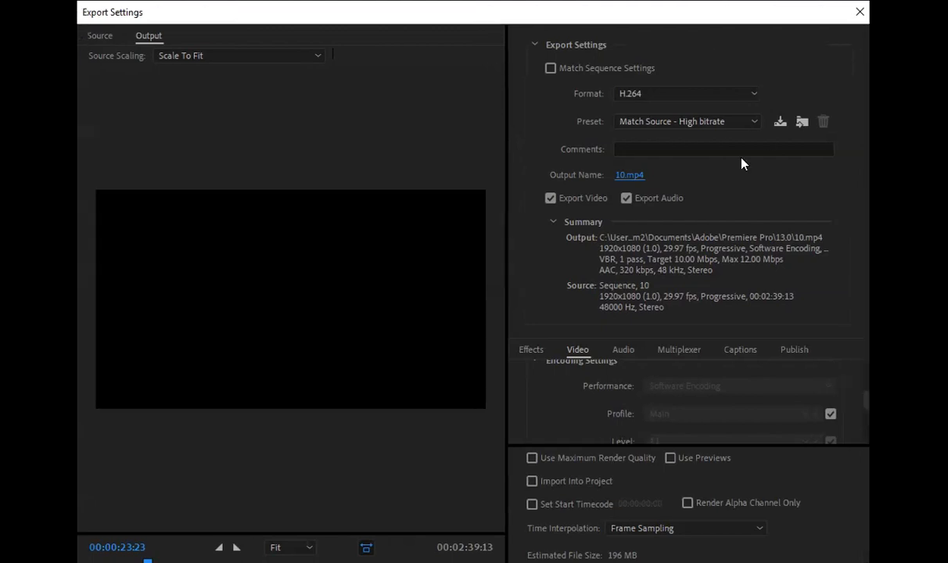
key("Escape")
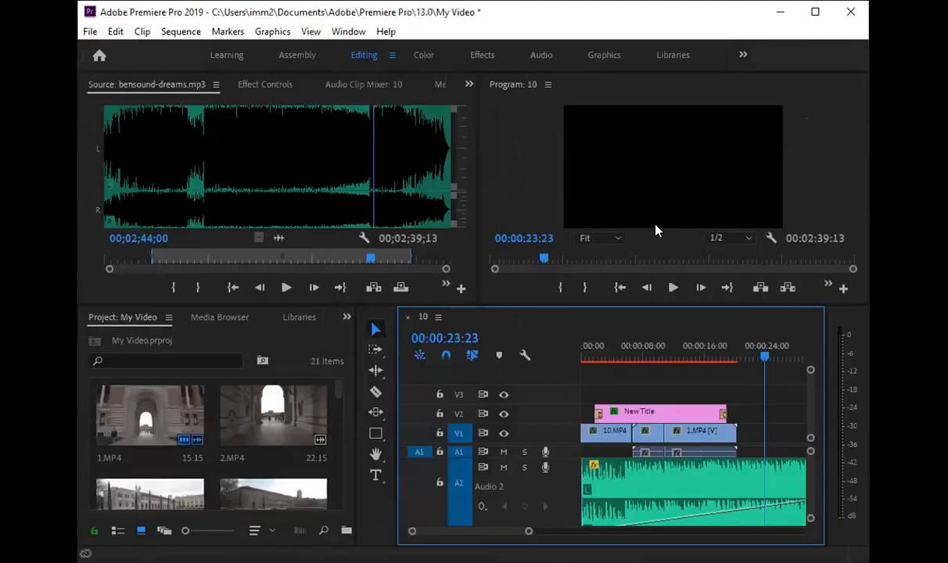